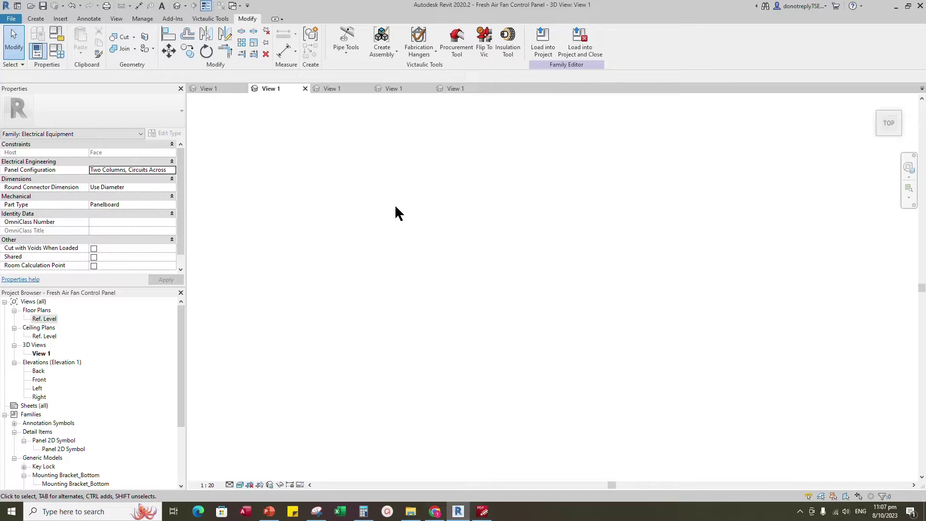
Create a new family from the Metric Generic Model face based template.
{"action": "left_click", "coordinate": [18, 22]}
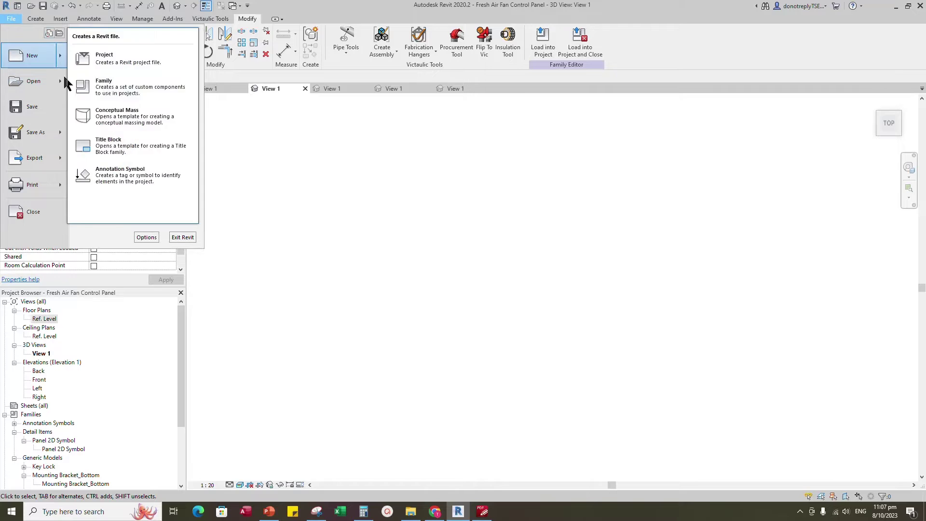
{"action": "left_click", "coordinate": [503, 223]}
{"action": "scroll", "coordinate": [471, 237], "scroll_direction": "down", "scroll_amount": 5}
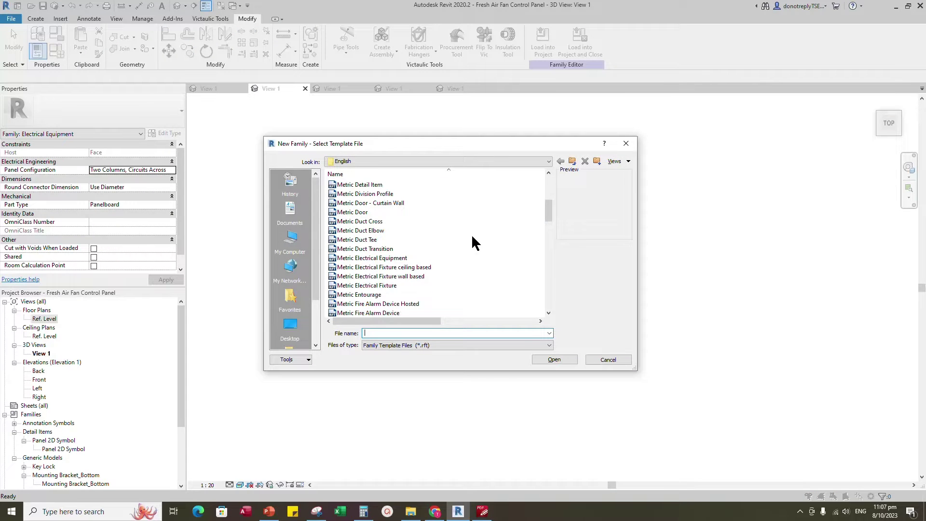
{"action": "scroll", "coordinate": [471, 233], "scroll_direction": "down", "scroll_amount": 2}
{"action": "left_click", "coordinate": [463, 249]}
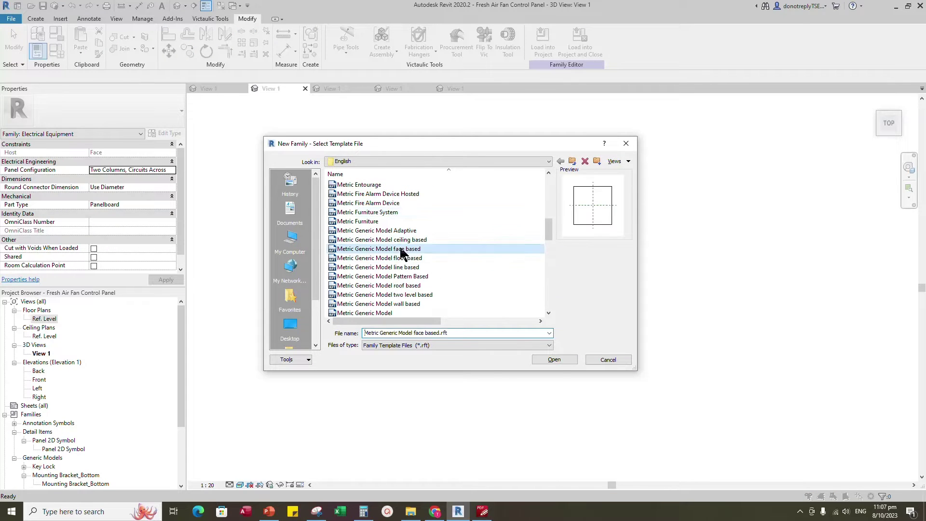
{"action": "left_click", "coordinate": [559, 361]}
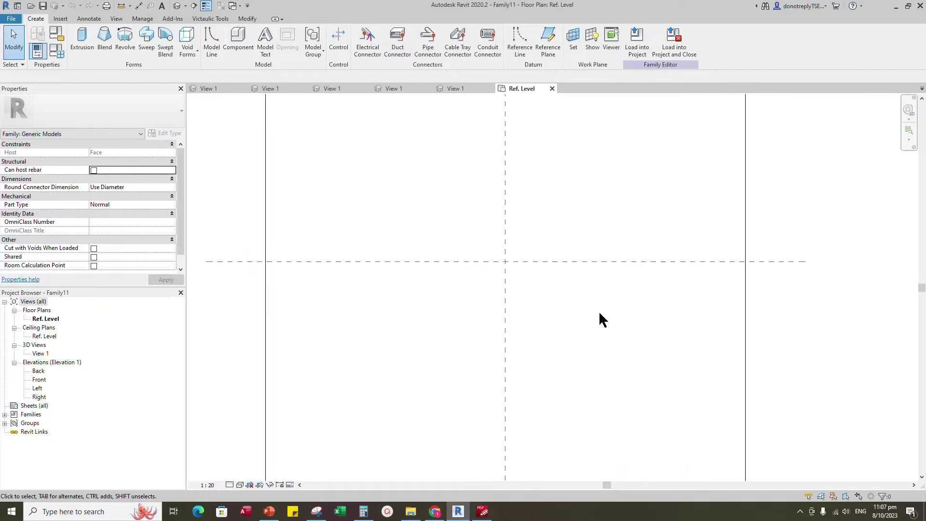
Set the family category to Electrical Equipment, keeping Panelboard as the part type.
{"action": "scroll", "coordinate": [545, 335], "scroll_direction": "down", "scroll_amount": 2}
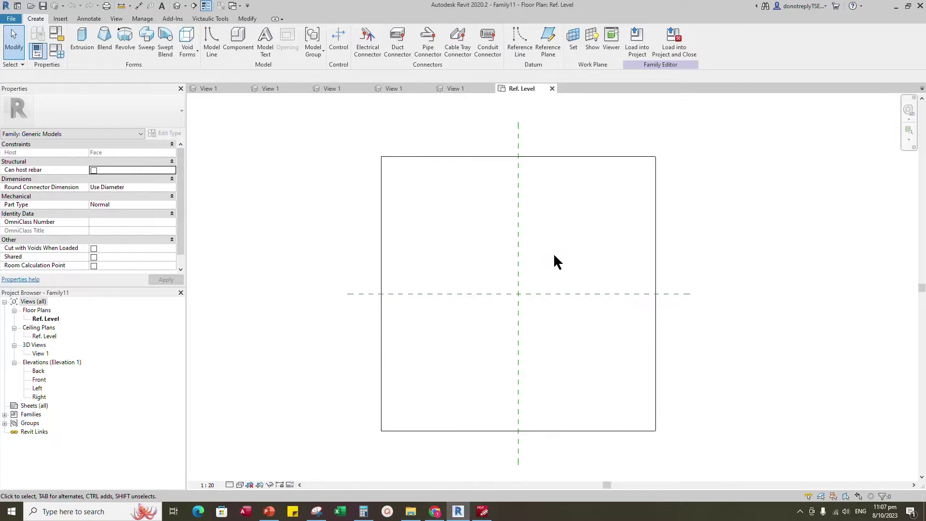
{"action": "left_click", "coordinate": [53, 39]}
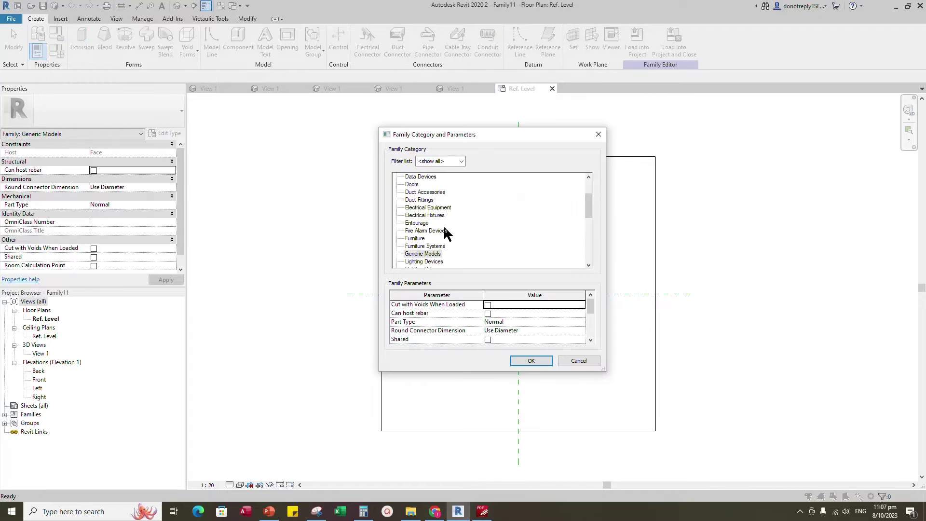
{"action": "scroll", "coordinate": [440, 231], "scroll_direction": "up", "scroll_amount": 1}
{"action": "left_click", "coordinate": [428, 217]}
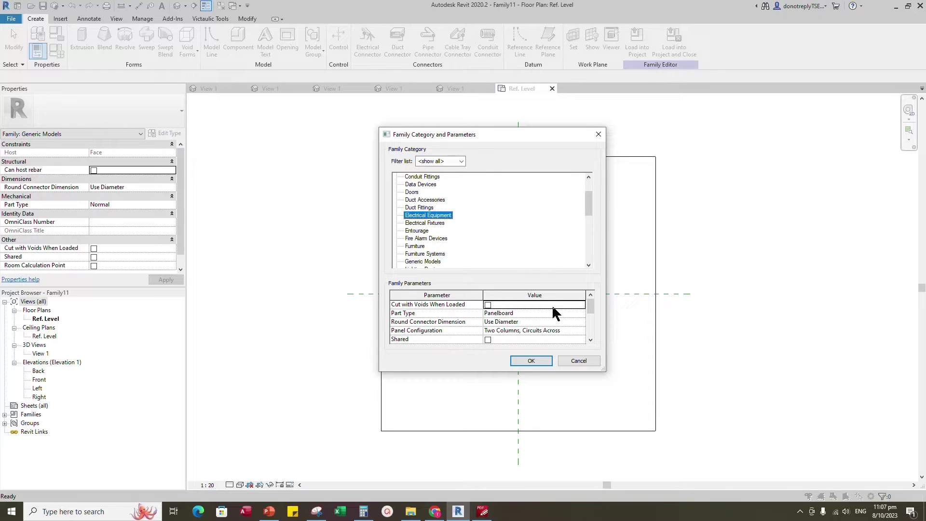
{"action": "left_click", "coordinate": [580, 313]}
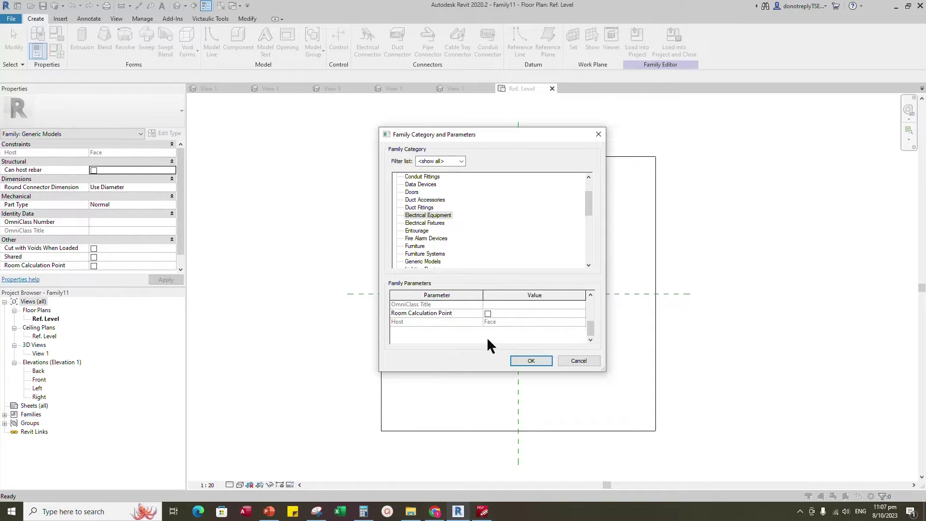
{"action": "left_click", "coordinate": [532, 363]}
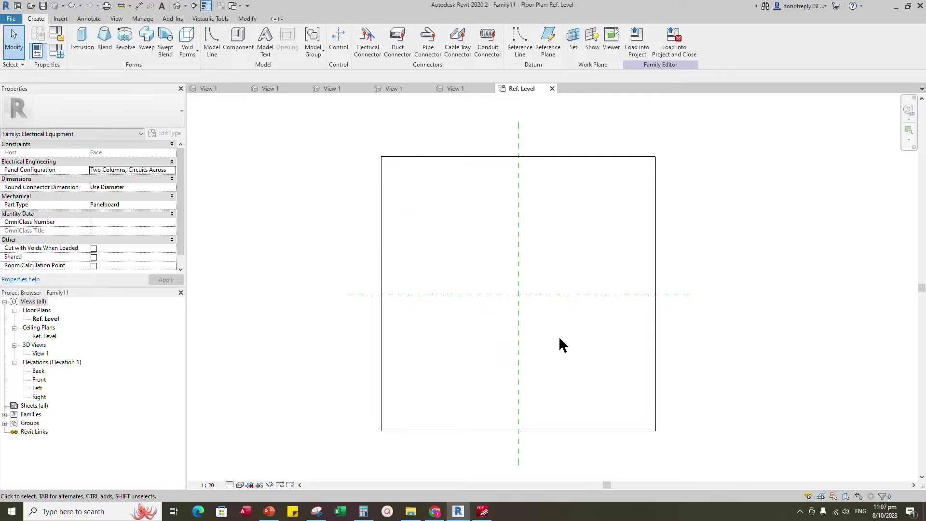
Place reference planes offset 150 mm to each side of the Center (Left/Right) plane.
{"action": "key", "text": "r"}
{"action": "key", "text": "p"}
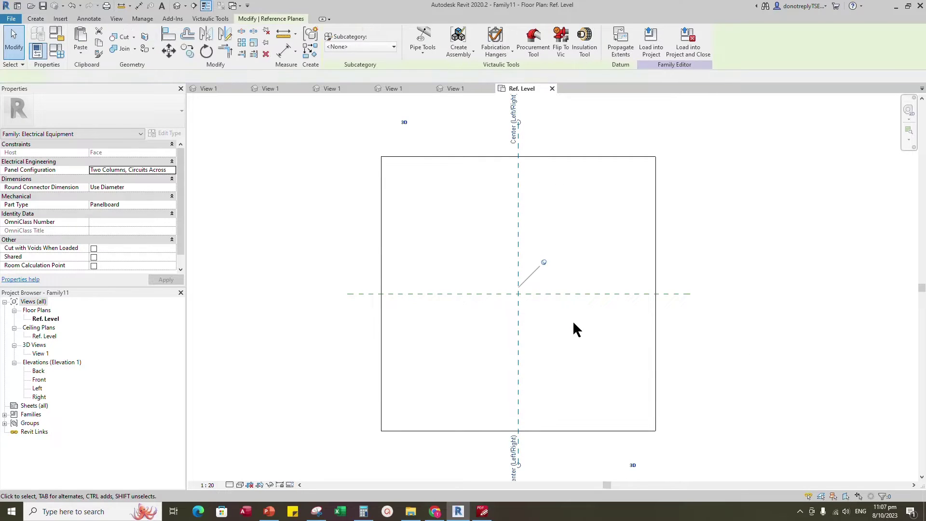
{"action": "left_click", "coordinate": [341, 34]}
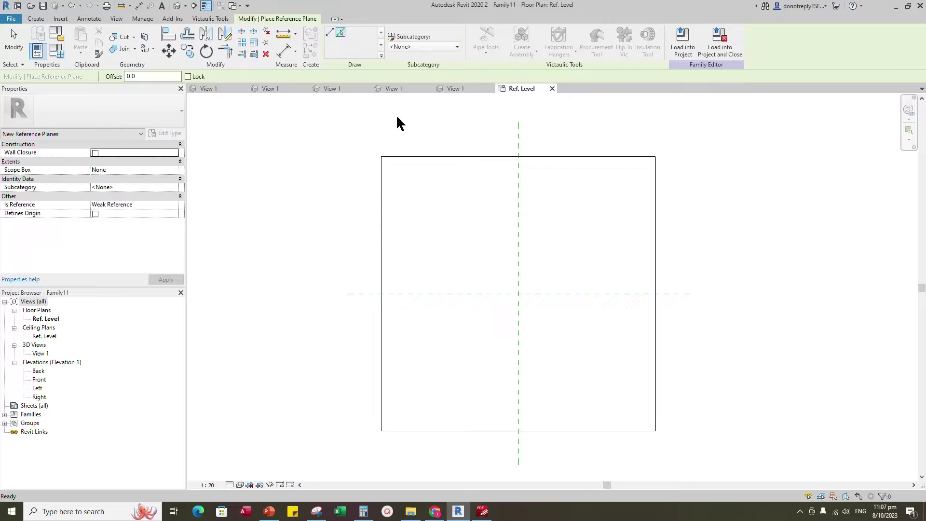
{"action": "left_click", "coordinate": [133, 79]}
{"action": "type", "text": "150"}
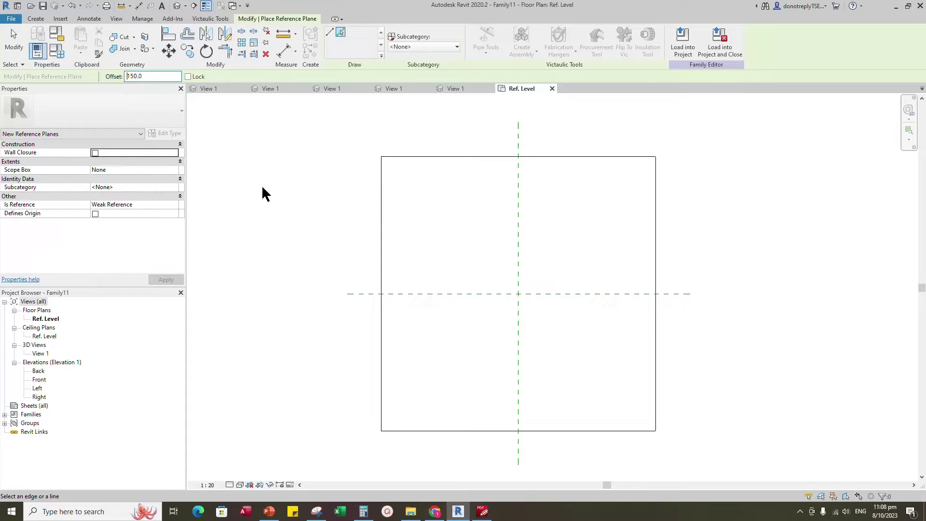
{"action": "left_click", "coordinate": [515, 253]}
{"action": "left_click", "coordinate": [520, 257]}
{"action": "key", "text": "Escape"}
{"action": "left_click", "coordinate": [500, 267]}
{"action": "left_click", "coordinate": [479, 283]}
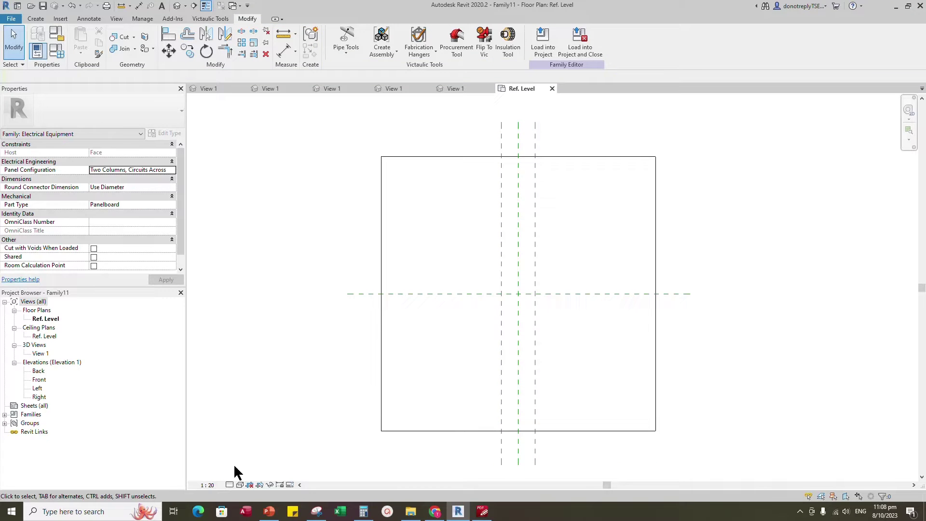
Dimension across the three vertical reference planes and constrain their two spacings to be equal.
{"action": "left_click", "coordinate": [207, 485]}
{"action": "left_click", "coordinate": [244, 384]}
{"action": "key", "text": "d"}
{"action": "key", "text": "i"}
{"action": "left_click", "coordinate": [207, 485]}
{"action": "left_click", "coordinate": [216, 391]}
{"action": "left_click", "coordinate": [509, 226]}
{"action": "left_click", "coordinate": [481, 225]}
{"action": "left_click", "coordinate": [541, 226]}
{"action": "left_click", "coordinate": [512, 212]}
{"action": "left_click", "coordinate": [511, 164]}
Add an overall aligned dimension between the two outer vertical reference planes, above the equality dimension.
{"action": "scroll", "coordinate": [487, 183], "scroll_direction": "down", "scroll_amount": 1}
{"action": "left_click", "coordinate": [483, 175]}
{"action": "left_click", "coordinate": [529, 177]}
{"action": "left_click", "coordinate": [553, 166]}
{"action": "key", "text": "Escape"}
{"action": "key", "text": "Escape"}
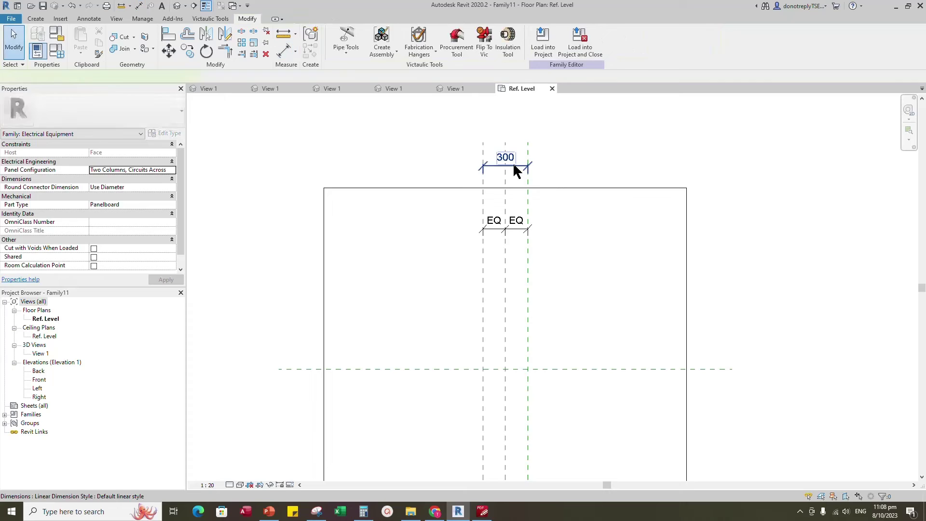
Label the overall width dimension with a new instance parameter named L.
{"action": "left_click", "coordinate": [513, 165]}
{"action": "left_click", "coordinate": [427, 41]}
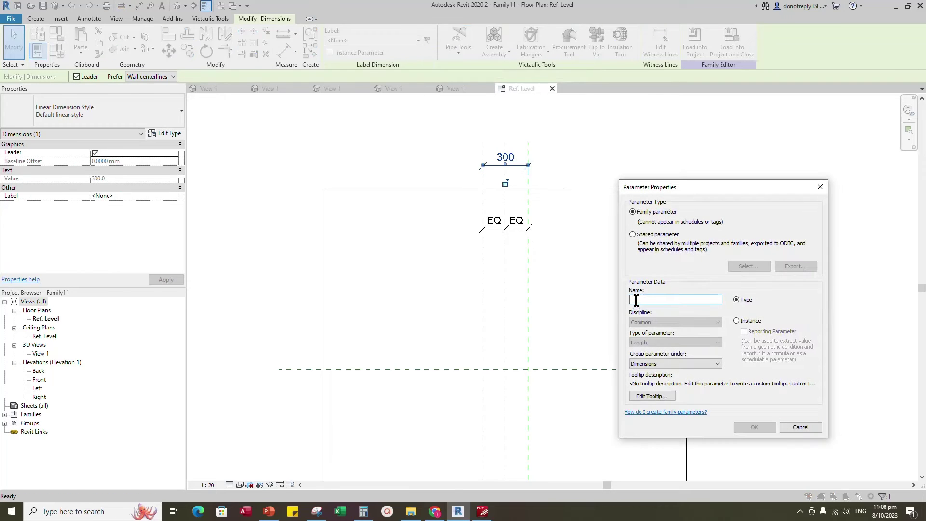
{"action": "type", "text": "L"}
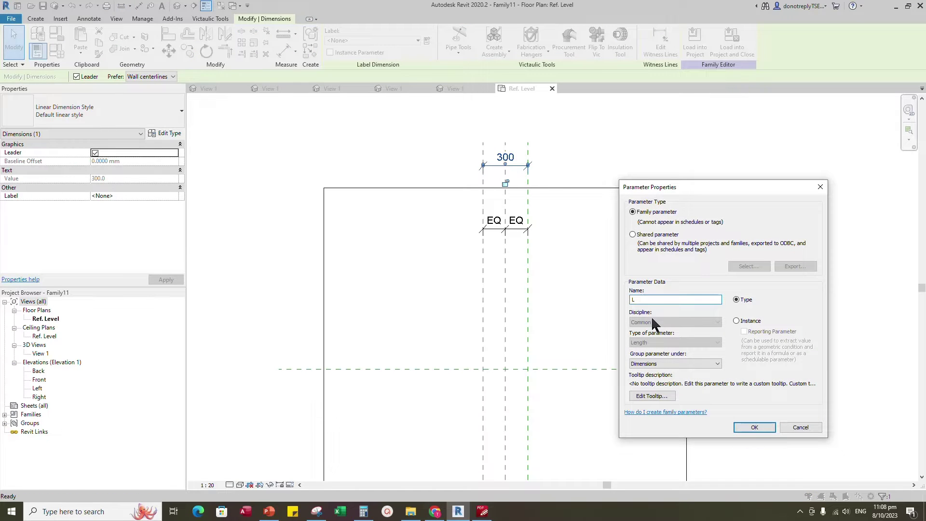
{"action": "left_click", "coordinate": [736, 321]}
{"action": "left_click", "coordinate": [754, 428]}
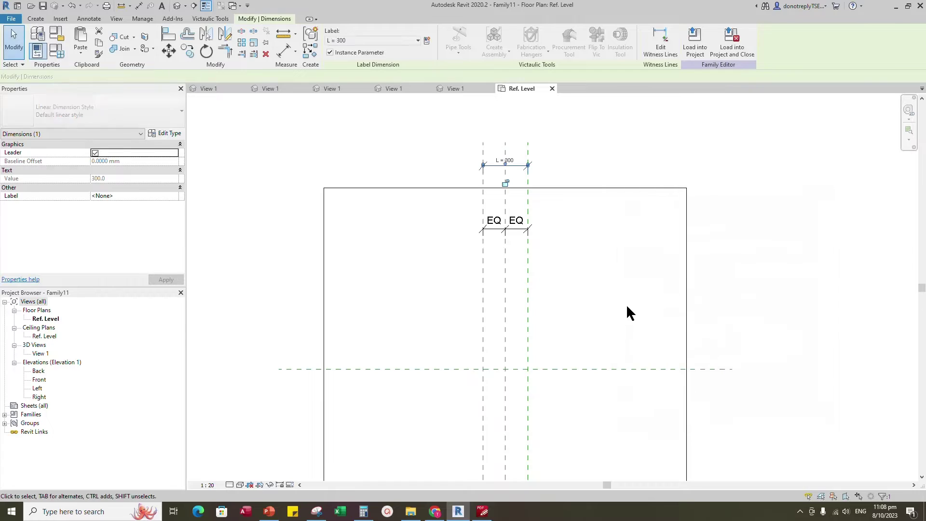
Place reference planes offset 200 mm above and below the horizontal center plane.
{"action": "scroll", "coordinate": [627, 289], "scroll_direction": "down", "scroll_amount": 1}
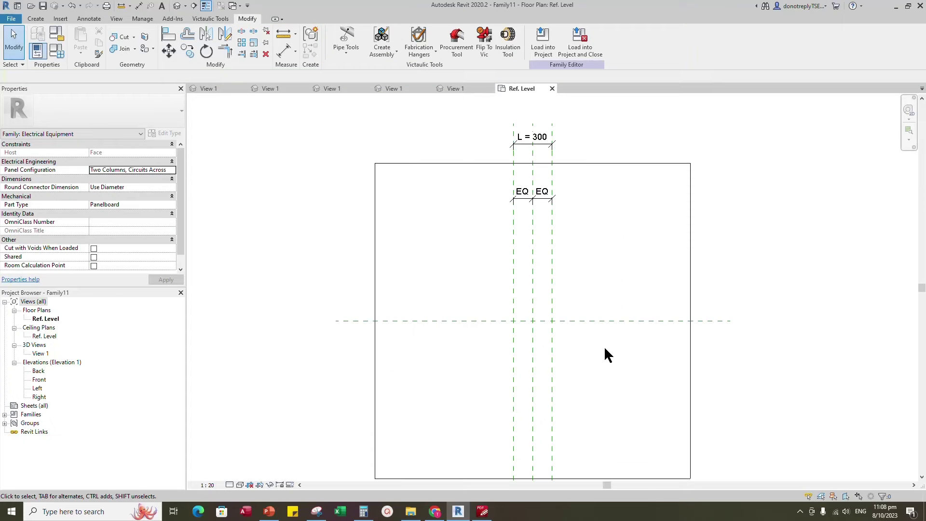
{"action": "left_click", "coordinate": [551, 353]}
{"action": "key", "text": "r"}
{"action": "key", "text": "p"}
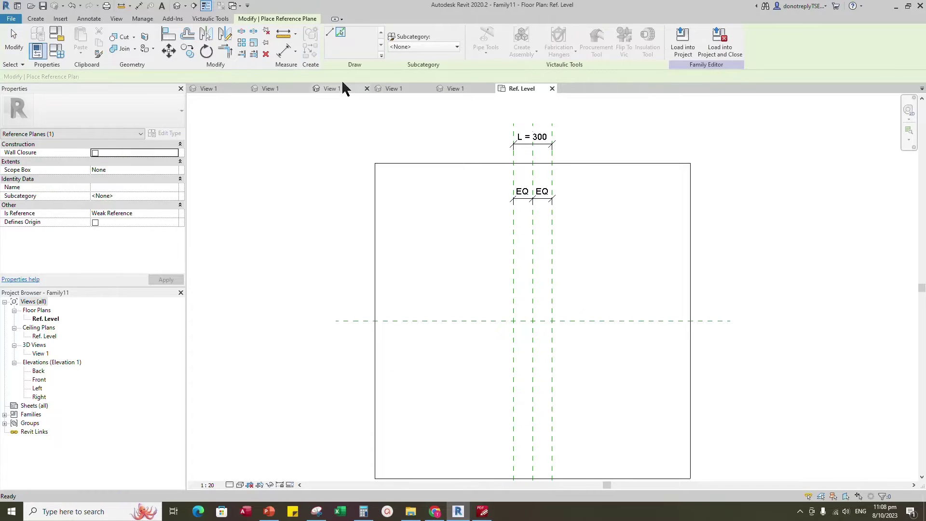
{"action": "left_click", "coordinate": [129, 77]}
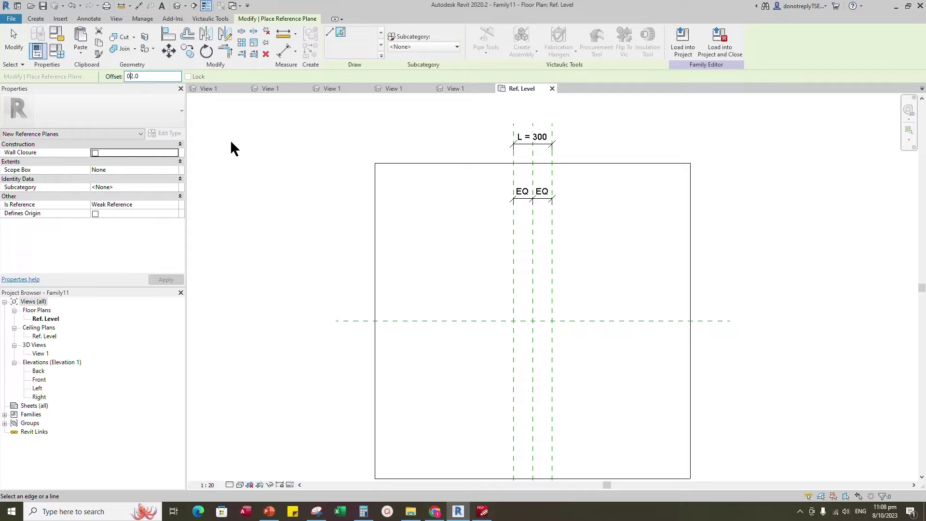
{"action": "type", "text": "200"}
{"action": "left_click", "coordinate": [581, 316]}
Dimension across the three horizontal reference planes and constrain their spacings to be equal.
{"action": "left_click", "coordinate": [284, 52]}
{"action": "scroll", "coordinate": [644, 327], "scroll_direction": "up", "scroll_amount": 1}
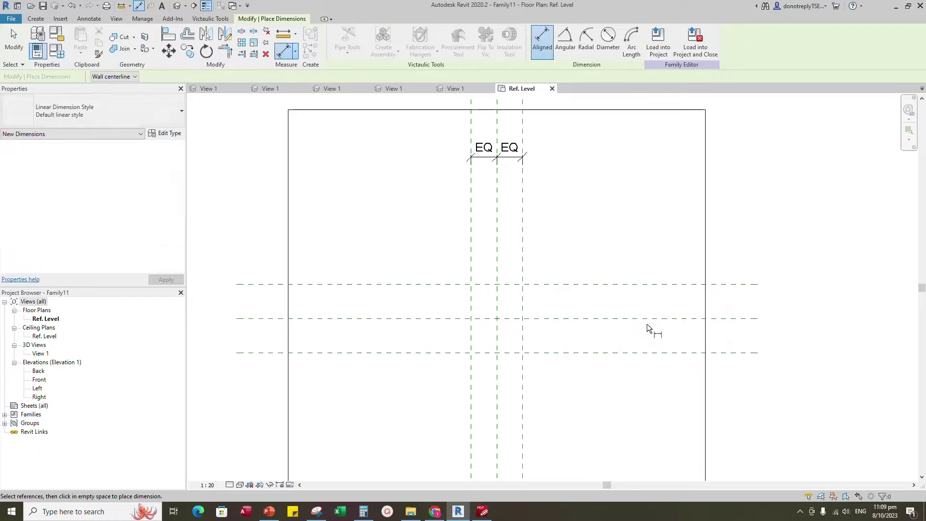
{"action": "left_click", "coordinate": [652, 284]}
{"action": "left_click", "coordinate": [662, 318]}
{"action": "left_click", "coordinate": [674, 353]}
{"action": "left_click", "coordinate": [685, 303]}
{"action": "left_click", "coordinate": [640, 319]}
Add an overall aligned dimension between the two outer horizontal reference planes.
{"action": "left_click", "coordinate": [725, 284]}
{"action": "left_click", "coordinate": [719, 352]}
{"action": "left_click", "coordinate": [733, 319]}
{"action": "key", "text": "Escape"}
{"action": "key", "text": "Escape"}
Label the overall dimension of the horizontal planes with a new instance parameter named H.
{"action": "left_click", "coordinate": [732, 315]}
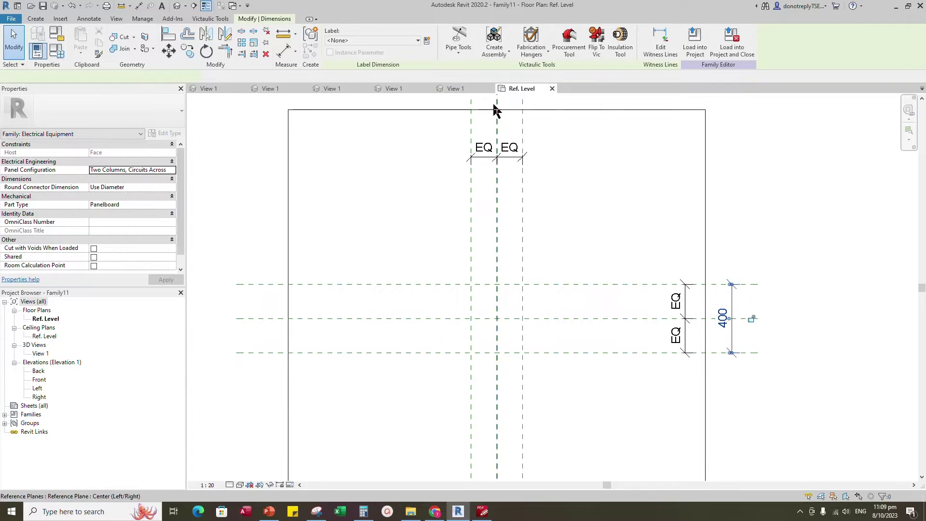
{"action": "left_click", "coordinate": [427, 41]}
{"action": "type", "text": "H"}
{"action": "left_click", "coordinate": [737, 321]}
{"action": "left_click", "coordinate": [754, 427]}
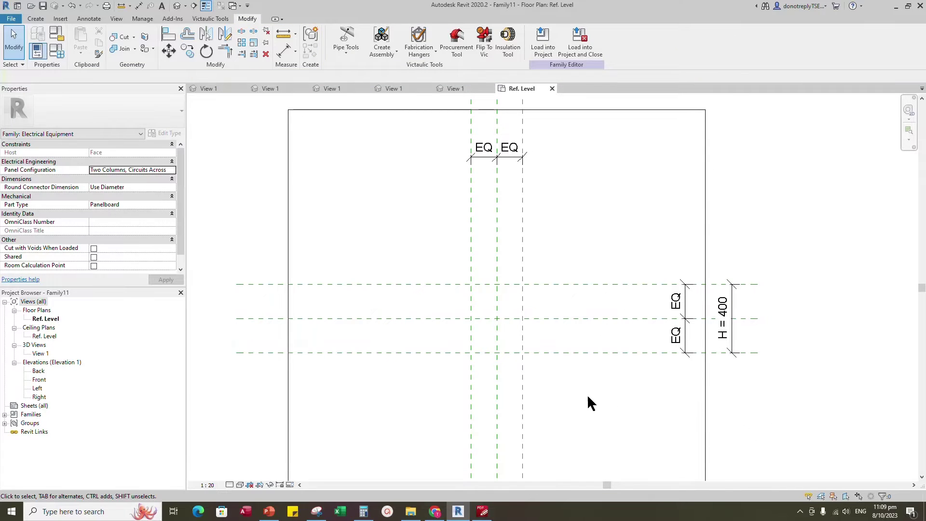
Create a 250 mm deep extrusion from a rectangle snapped to the outer reference plane intersections.
{"action": "scroll", "coordinate": [577, 390], "scroll_direction": "up", "scroll_amount": 1}
{"action": "scroll", "coordinate": [578, 390], "scroll_direction": "down", "scroll_amount": 1}
{"action": "left_click", "coordinate": [36, 18]}
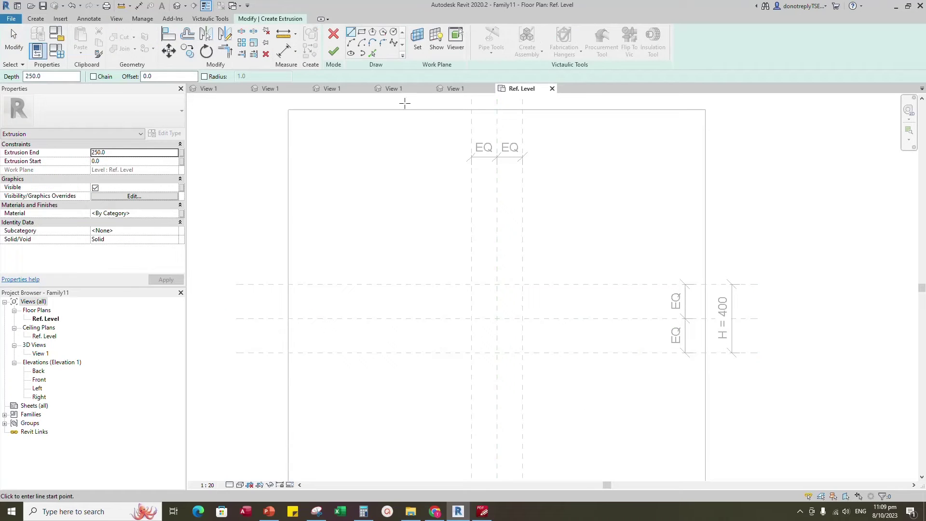
{"action": "left_click", "coordinate": [362, 32]}
{"action": "left_click", "coordinate": [471, 284]}
{"action": "left_click", "coordinate": [522, 353]}
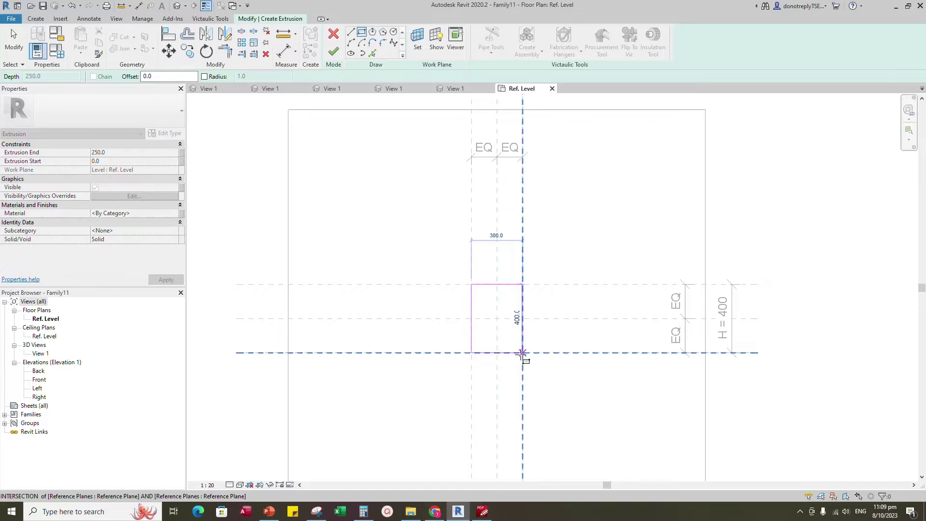
{"action": "left_click", "coordinate": [333, 52]}
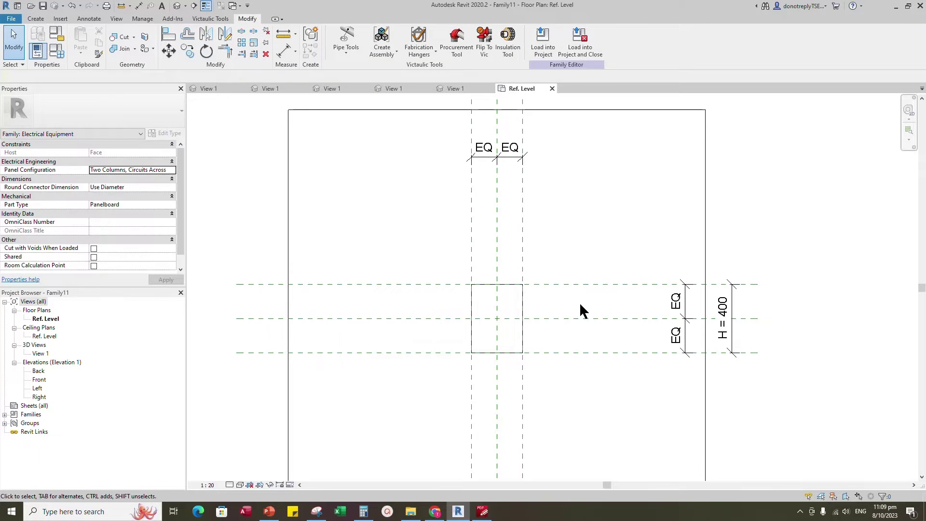
In the Front elevation, place a reference plane offset 200 mm above the Ref. Level.
{"action": "double_click", "coordinate": [39, 380]}
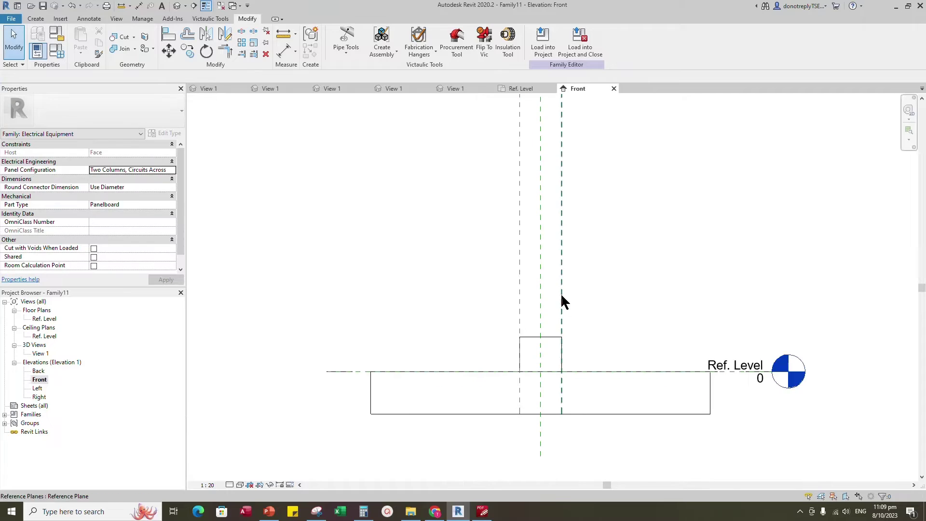
{"action": "key", "text": "r"}
{"action": "key", "text": "p"}
{"action": "left_click_drag", "start_coordinate": [143, 77], "coordinate": [110, 82]}
{"action": "left_click", "coordinate": [589, 370]}
Add an aligned dimension between the Ref. Level and the reference plane above it.
{"action": "left_click", "coordinate": [283, 53]}
{"action": "left_click", "coordinate": [635, 371]}
{"action": "left_click", "coordinate": [648, 344]}
{"action": "left_click", "coordinate": [664, 282]}
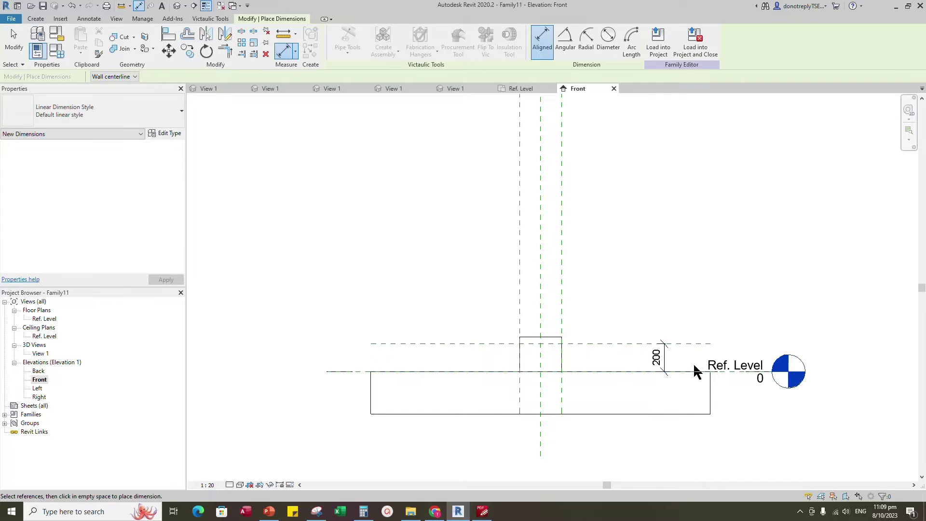
{"action": "key", "text": "Escape"}
Label the depth dimension above the Ref. Level with a new type parameter named D.
{"action": "left_click", "coordinate": [663, 362]}
{"action": "left_click", "coordinate": [427, 41]}
{"action": "type", "text": "D"}
{"action": "left_click", "coordinate": [759, 427]}
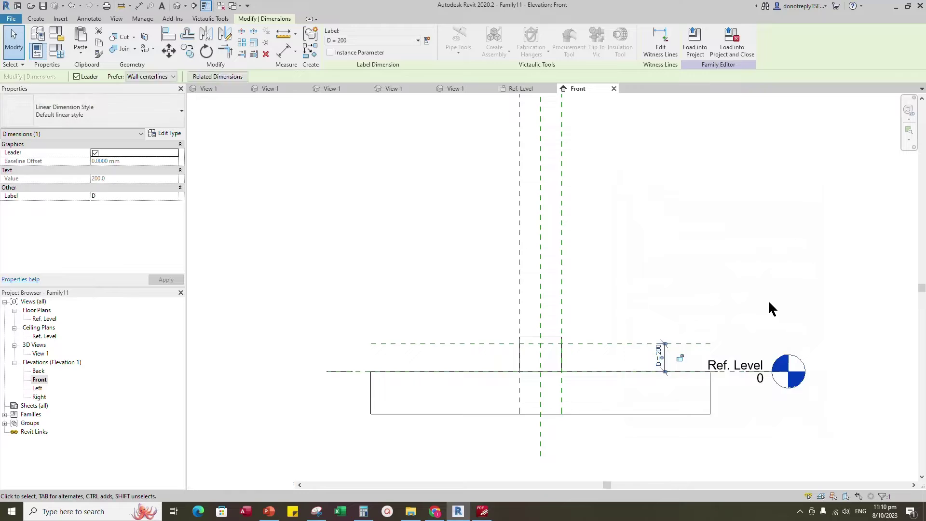
{"action": "left_click", "coordinate": [768, 300]}
Place another reference plane offset 25 mm below the upper depth reference plane.
{"action": "scroll", "coordinate": [591, 356], "scroll_direction": "up", "scroll_amount": 4}
{"action": "left_click", "coordinate": [580, 335]}
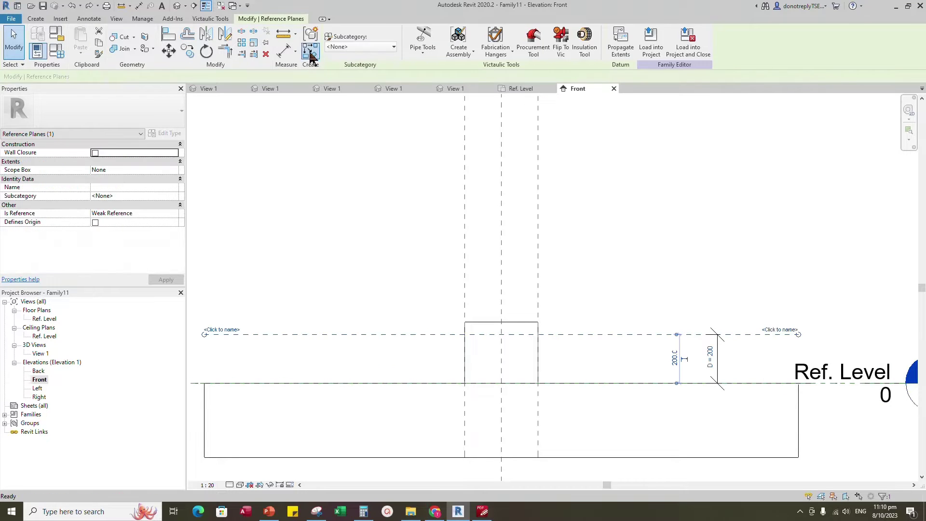
{"action": "left_click", "coordinate": [310, 36]}
{"action": "left_click", "coordinate": [341, 32]}
{"action": "double_click", "coordinate": [141, 76]}
{"action": "type", "text": "25"}
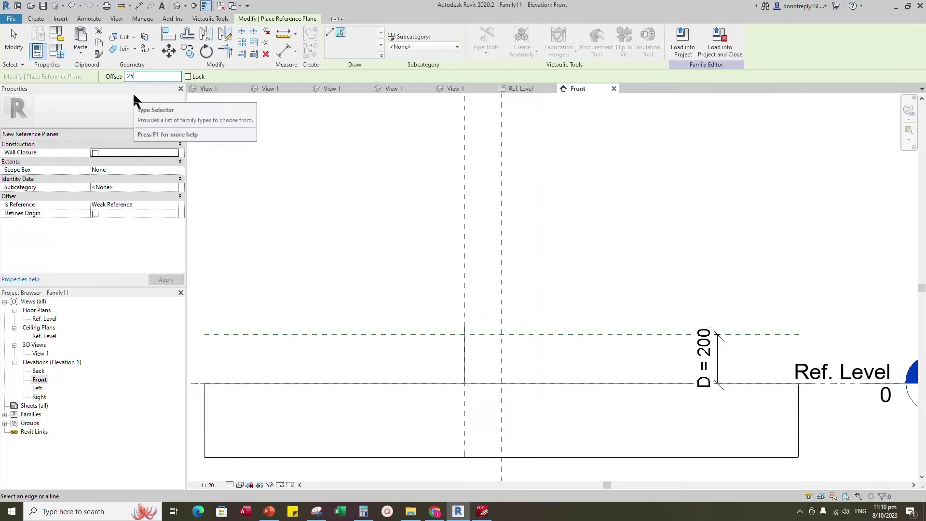
{"action": "key", "text": "Return"}
{"action": "left_click", "coordinate": [413, 334]}
Dimension the gap between the two closely spaced upper reference planes.
{"action": "key", "text": "d"}
{"action": "key", "text": "i"}
{"action": "left_click", "coordinate": [314, 334]}
{"action": "left_click", "coordinate": [302, 277]}
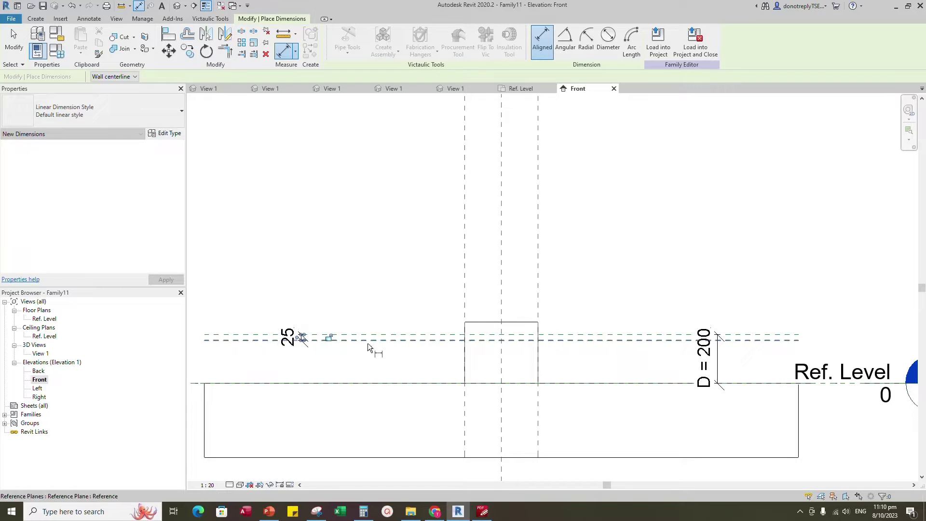
{"action": "key", "text": "Escape"}
{"action": "key", "text": "Escape"}
{"action": "left_click", "coordinate": [295, 350]}
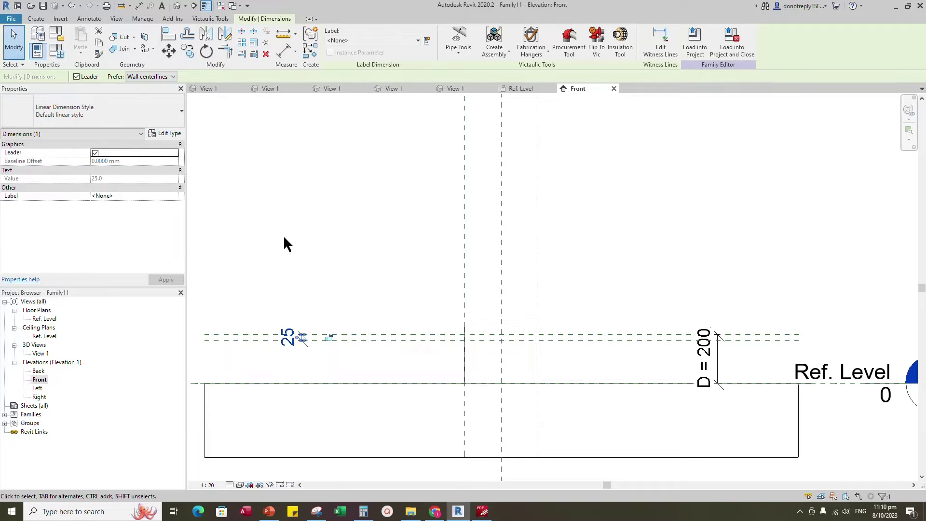
{"action": "key", "text": "Escape"}
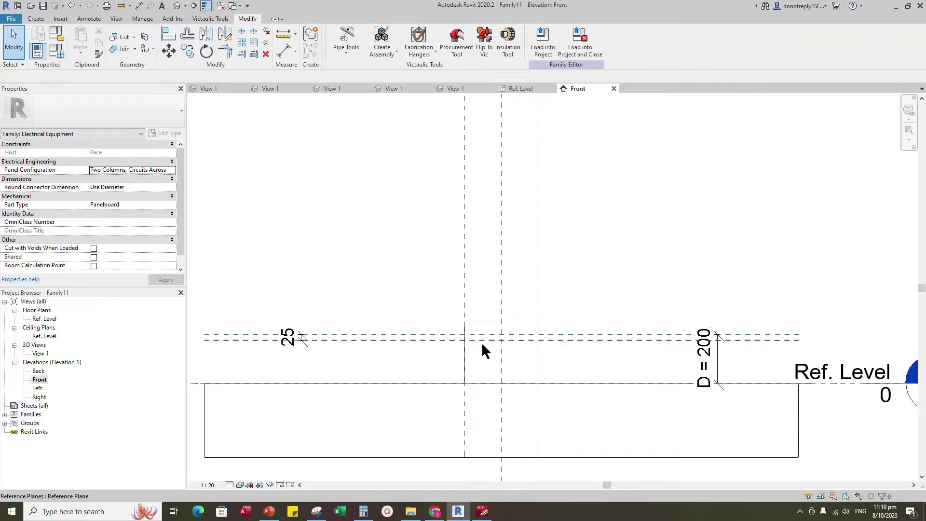
Lower the extrusion's top face onto the reference plane 25 mm below the depth plane.
{"action": "left_click", "coordinate": [506, 323]}
{"action": "left_click_drag", "start_coordinate": [502, 321], "coordinate": [513, 353]}
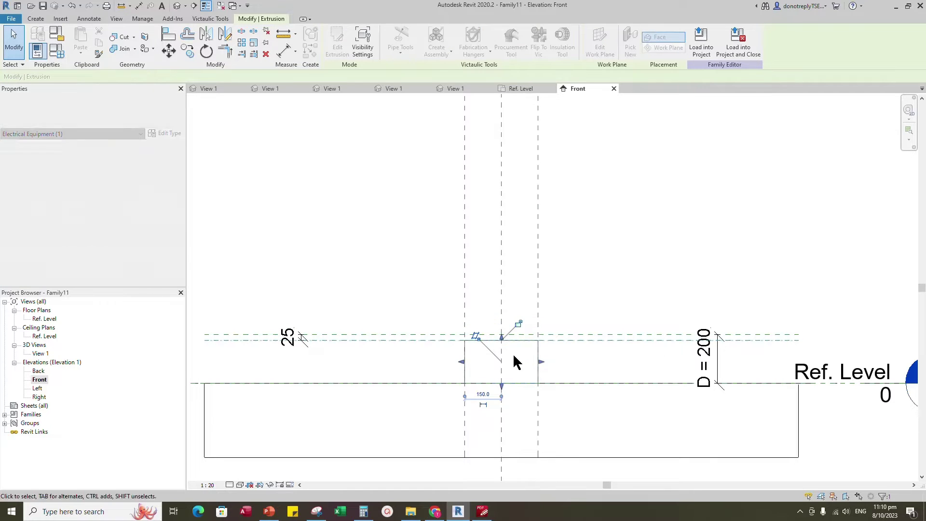
Start a new extrusion on the reference plane 25 mm below the depth plane and open the Ref. Level floor plan for sketching.
{"action": "left_click", "coordinate": [583, 296]}
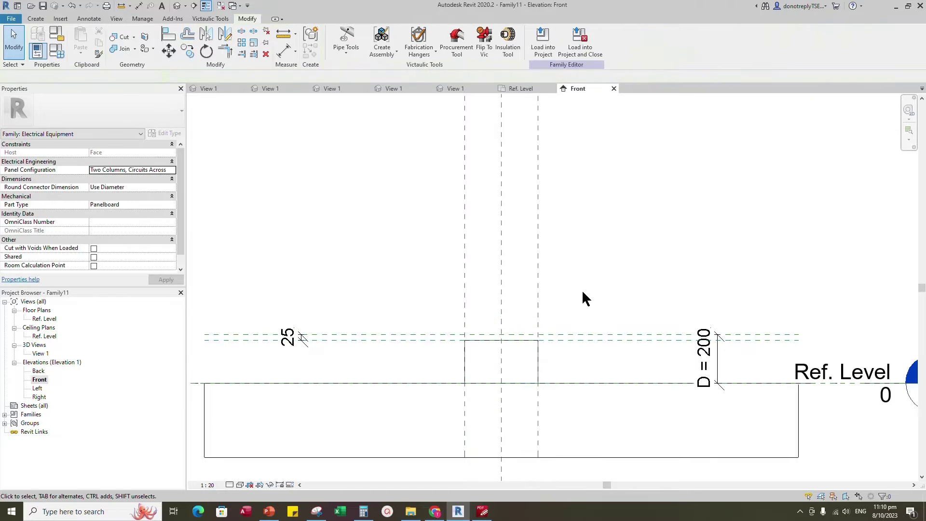
{"action": "left_click", "coordinate": [36, 19]}
{"action": "left_click", "coordinate": [81, 38]}
{"action": "left_click", "coordinate": [417, 48]}
{"action": "left_click", "coordinate": [391, 272]}
{"action": "left_click", "coordinate": [437, 312]}
{"action": "left_click", "coordinate": [425, 338]}
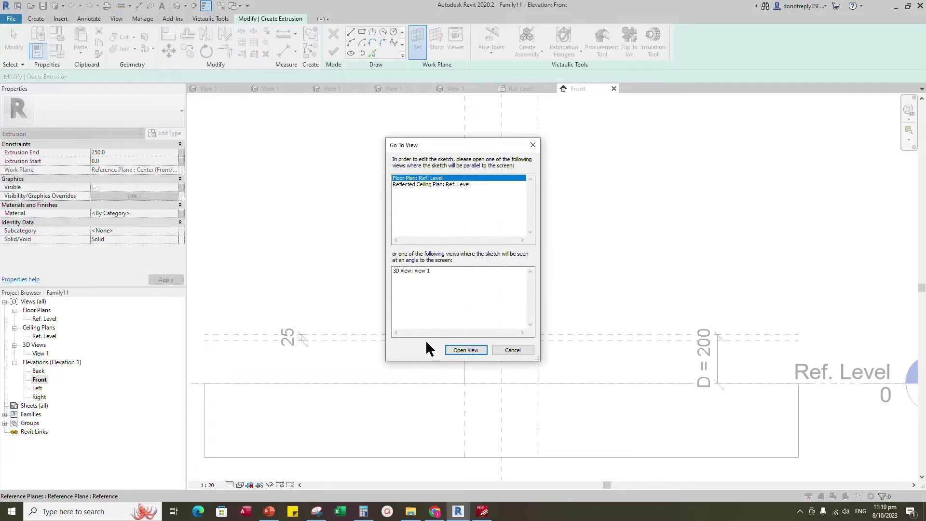
{"action": "left_click", "coordinate": [466, 350]}
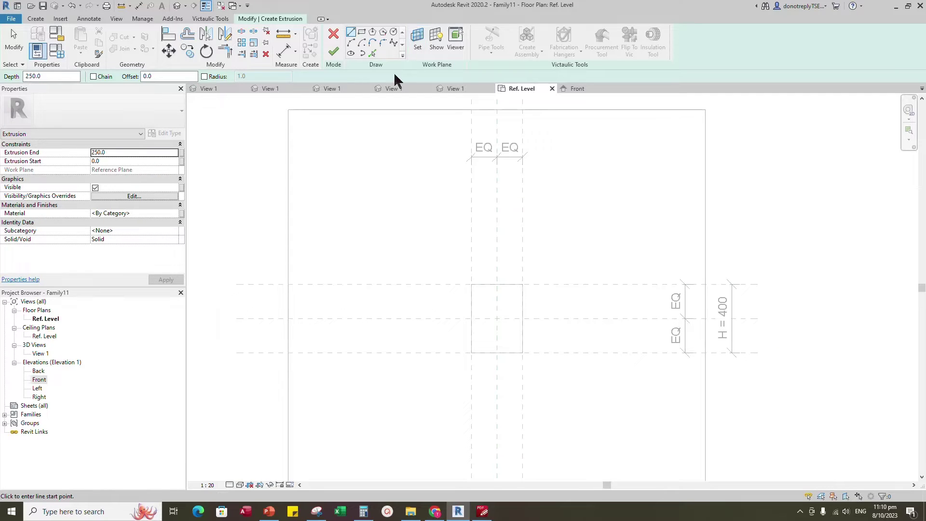
Sketch a rectangle offset 10 mm inward from the panel box outline.
{"action": "left_click", "coordinate": [362, 32]}
{"action": "scroll", "coordinate": [531, 309], "scroll_direction": "up", "scroll_amount": 3}
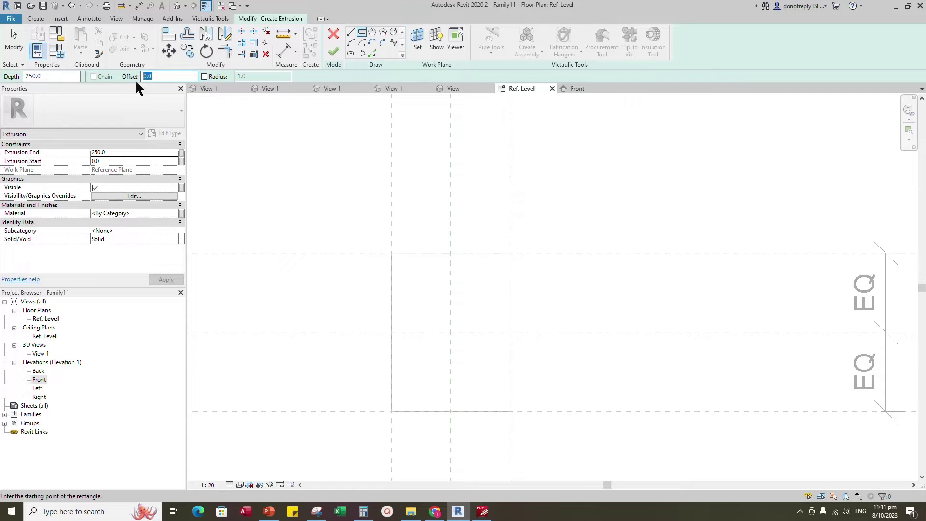
{"action": "left_click", "coordinate": [391, 252]}
{"action": "scroll", "coordinate": [395, 261], "scroll_direction": "up", "scroll_amount": 1}
{"action": "left_click", "coordinate": [546, 458]}
{"action": "scroll", "coordinate": [539, 326], "scroll_direction": "down", "scroll_amount": 1}
{"action": "key", "text": "Escape"}
{"action": "key", "text": "Escape"}
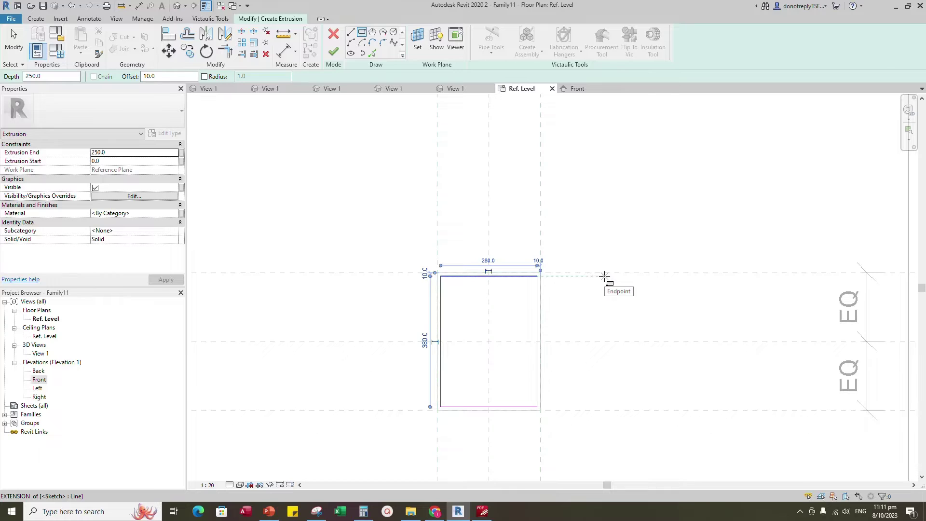
Dimension the gaps from the rectangle's right and bottom edges to the adjacent reference planes.
{"action": "left_click", "coordinate": [279, 52]}
{"action": "left_click", "coordinate": [540, 271]}
{"action": "left_click", "coordinate": [537, 277]}
{"action": "left_click", "coordinate": [544, 183]}
{"action": "scroll", "coordinate": [544, 377], "scroll_direction": "down", "scroll_amount": 1}
{"action": "left_click", "coordinate": [540, 382]}
{"action": "scroll", "coordinate": [558, 401], "scroll_direction": "up", "scroll_amount": 2}
{"action": "left_click", "coordinate": [556, 407]}
{"action": "left_click", "coordinate": [525, 403]}
{"action": "left_click", "coordinate": [656, 385]}
Dimension the gaps from the rectangle's top and left edges to their adjacent reference planes, and finish the extrusion sketch.
{"action": "left_click", "coordinate": [531, 252]}
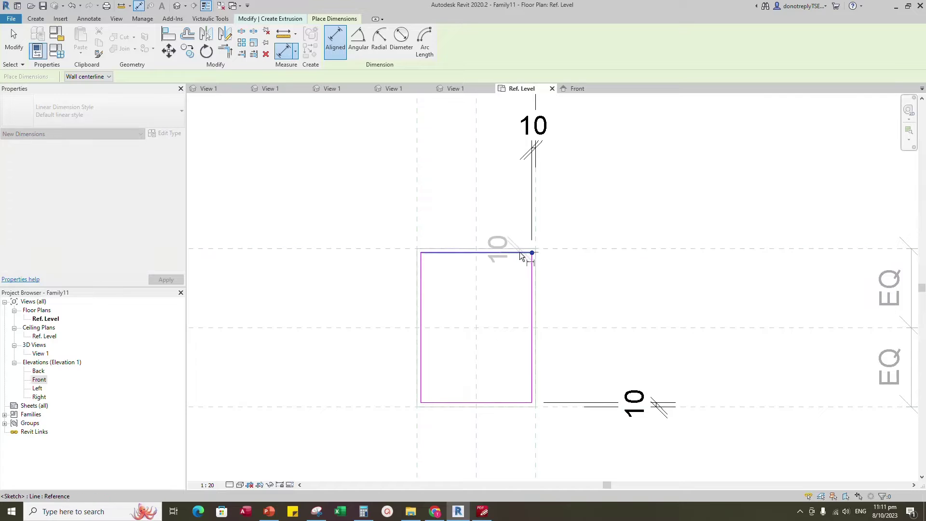
{"action": "left_click", "coordinate": [517, 250]}
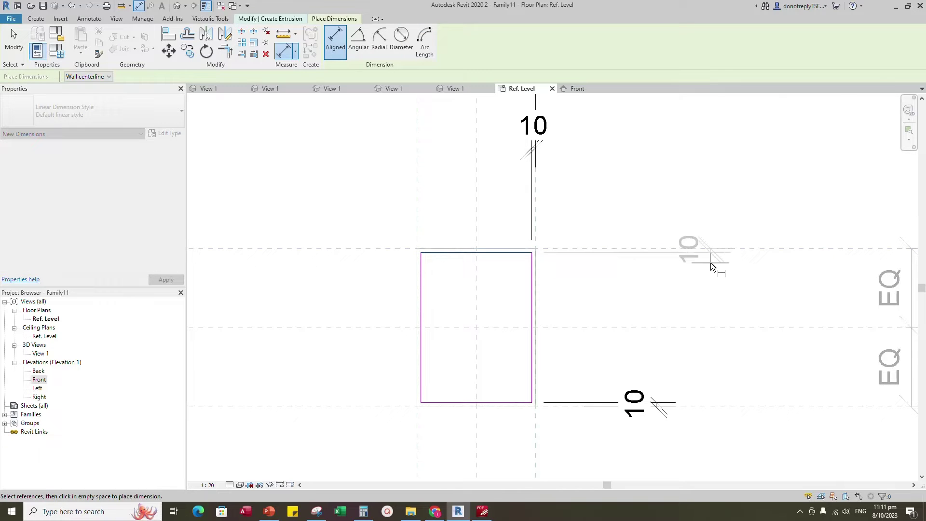
{"action": "left_click", "coordinate": [711, 262]}
{"action": "scroll", "coordinate": [505, 255], "scroll_direction": "down", "scroll_amount": 1}
{"action": "scroll", "coordinate": [417, 389], "scroll_direction": "up", "scroll_amount": 1}
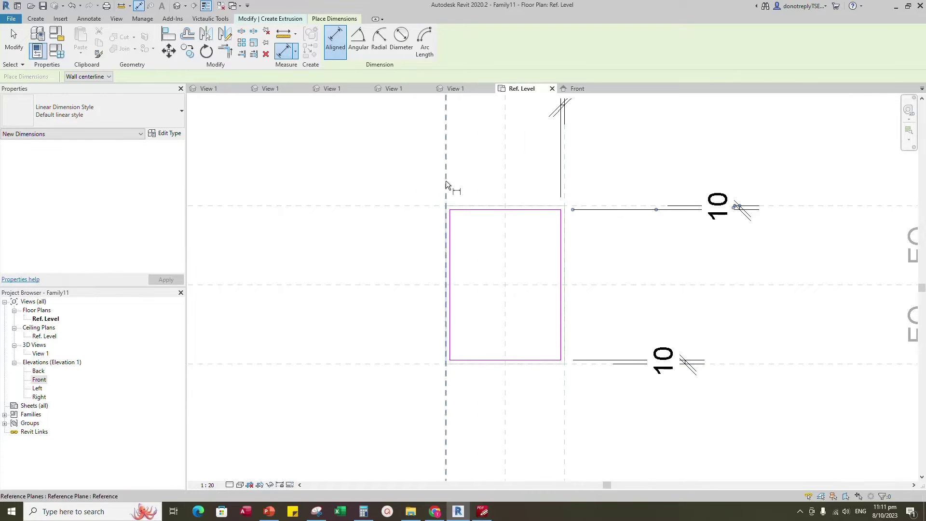
{"action": "left_click", "coordinate": [456, 251]}
{"action": "scroll", "coordinate": [456, 251], "scroll_direction": "down", "scroll_amount": 1}
{"action": "left_click", "coordinate": [416, 141]}
{"action": "scroll", "coordinate": [436, 337], "scroll_direction": "down", "scroll_amount": 1}
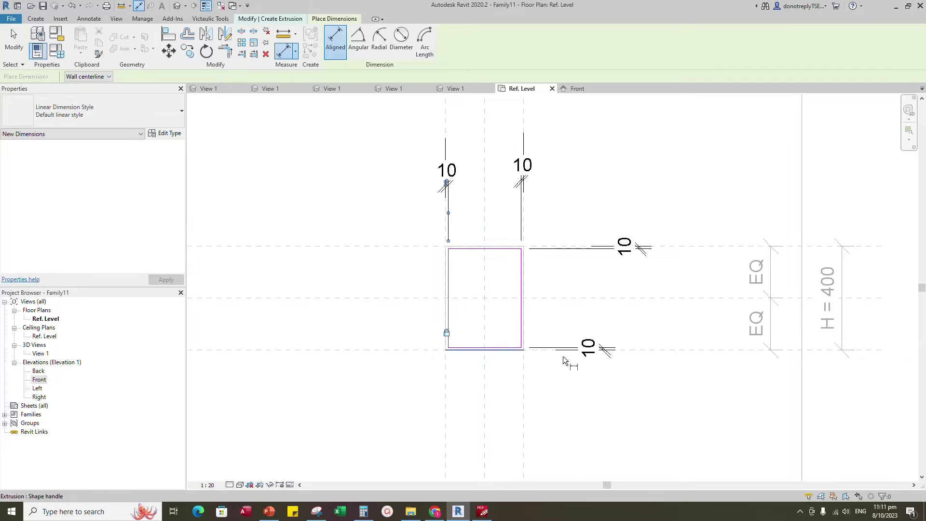
{"action": "key", "text": "Escape"}
{"action": "key", "text": "Escape"}
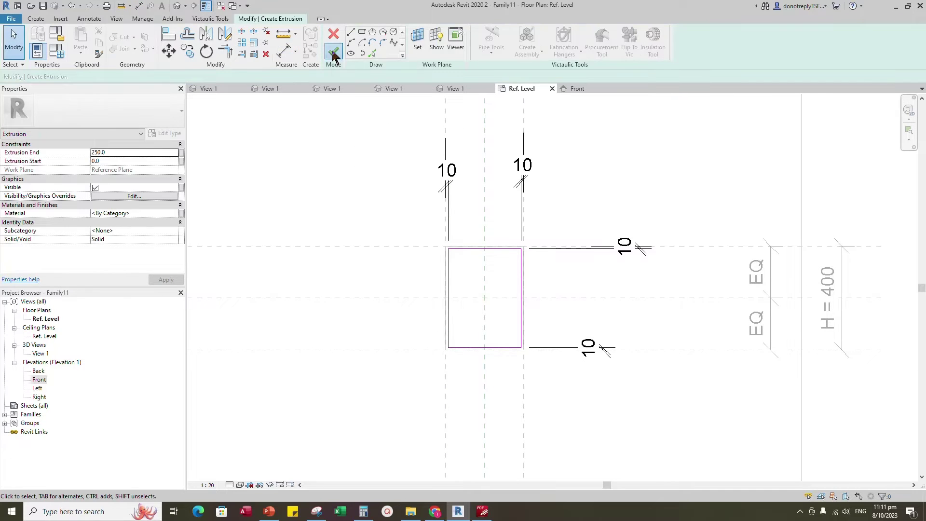
{"action": "left_click", "coordinate": [333, 53]}
In the Front elevation, stretch the new extrusion's top to the depth plane and its bottom to the plane 25 mm below.
{"action": "key", "text": "ctrl+Tab"}
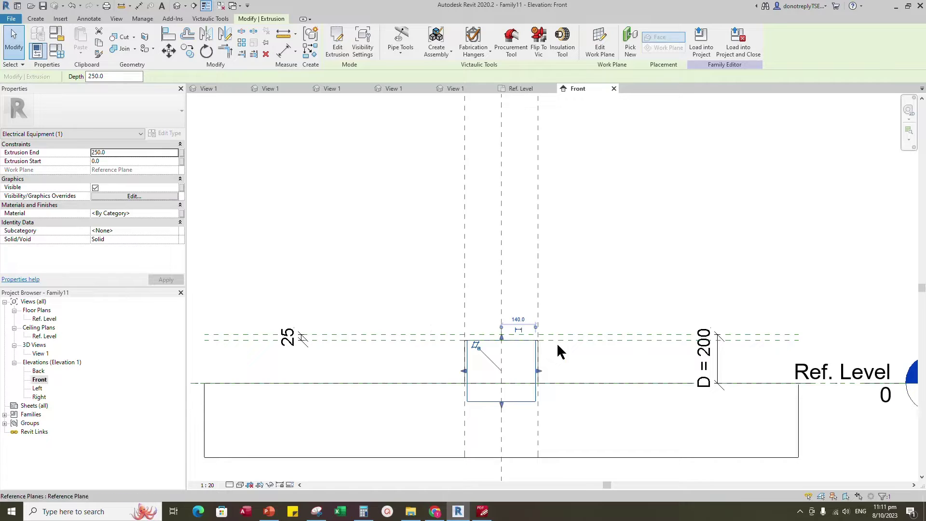
{"action": "scroll", "coordinate": [526, 371], "scroll_direction": "up", "scroll_amount": 3}
{"action": "left_click_drag", "start_coordinate": [471, 295], "coordinate": [471, 289]}
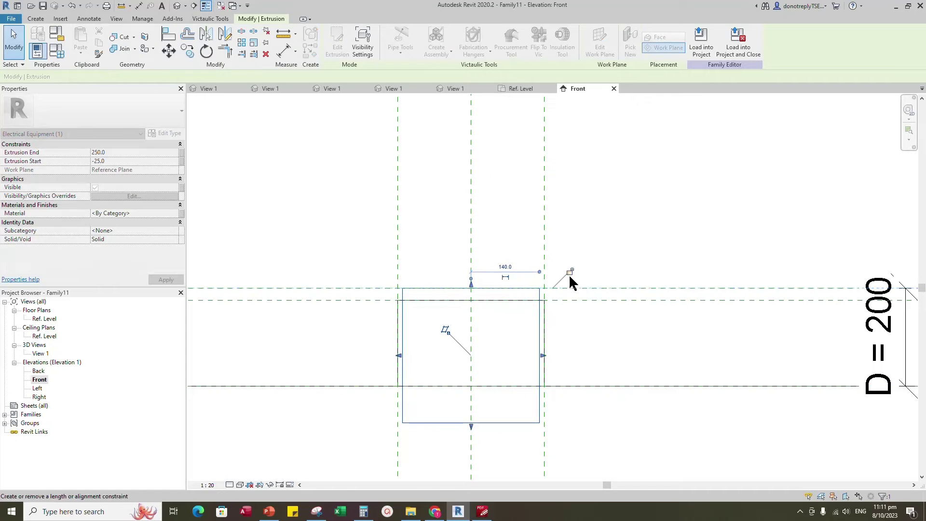
{"action": "left_click_drag", "start_coordinate": [471, 426], "coordinate": [471, 301]}
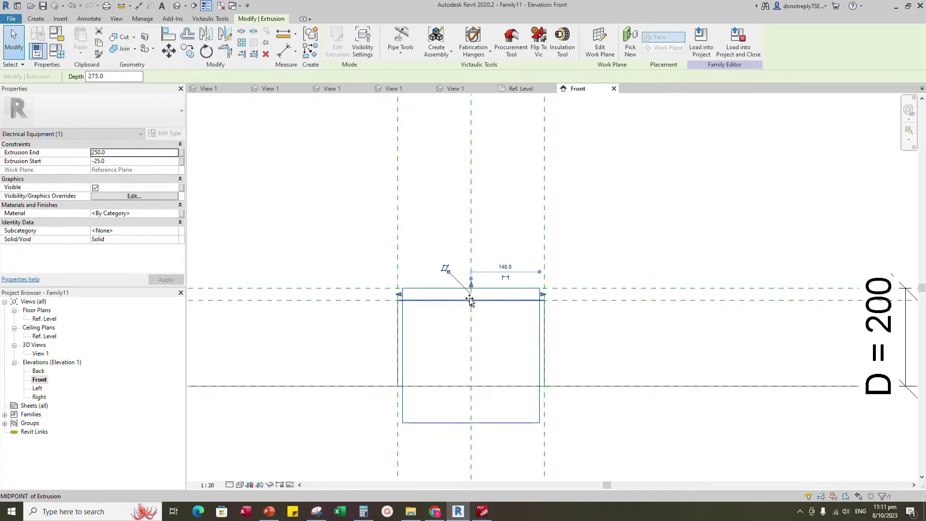
{"action": "left_click", "coordinate": [601, 334]}
{"action": "scroll", "coordinate": [605, 239], "scroll_direction": "down", "scroll_amount": 2}
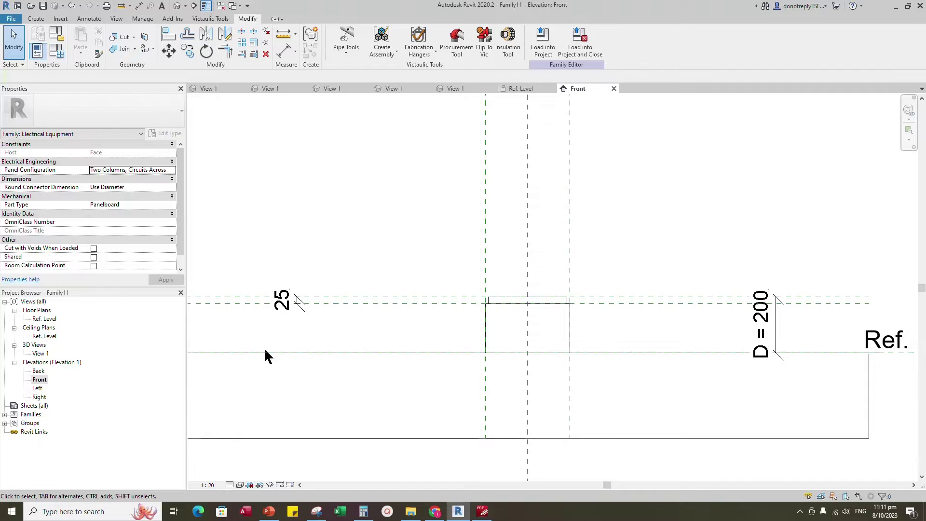
Display the 3D view as Shaded and temporarily hide the host block around the panel.
{"action": "double_click", "coordinate": [41, 354]}
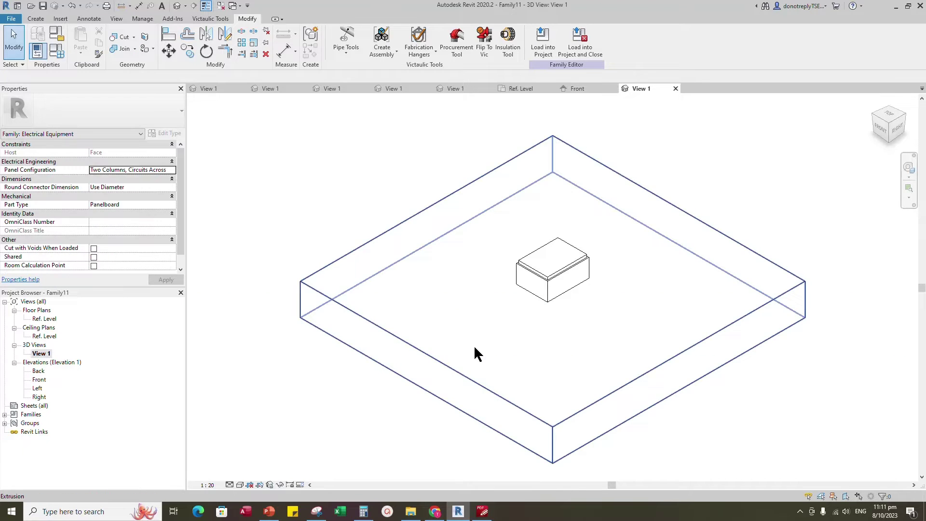
{"action": "left_click", "coordinate": [240, 484]}
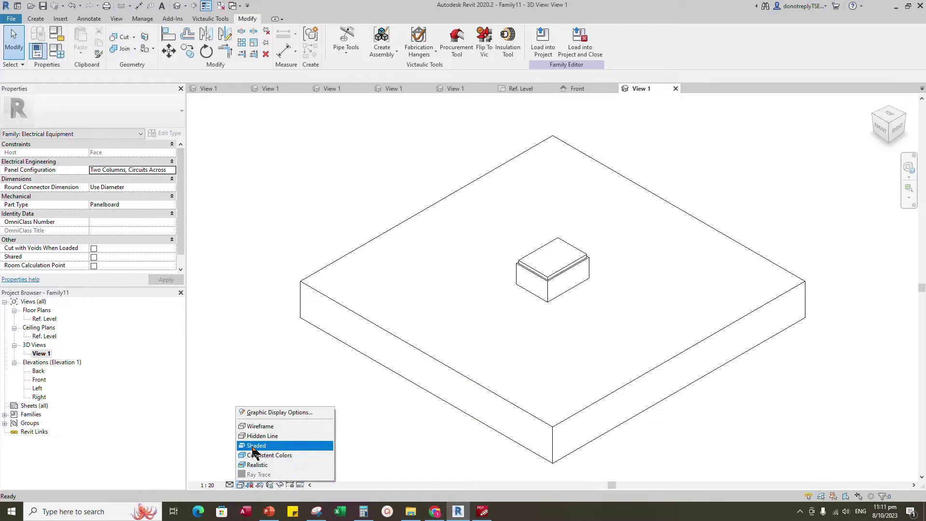
{"action": "left_click", "coordinate": [252, 446]}
{"action": "left_click", "coordinate": [624, 387]}
{"action": "left_click", "coordinate": [280, 484]}
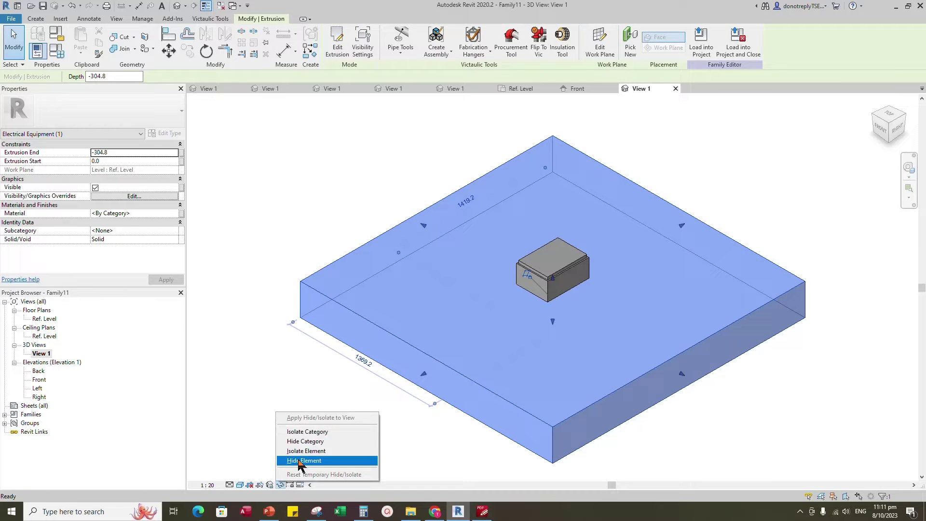
{"action": "left_click", "coordinate": [298, 460]}
{"action": "left_click", "coordinate": [888, 122]}
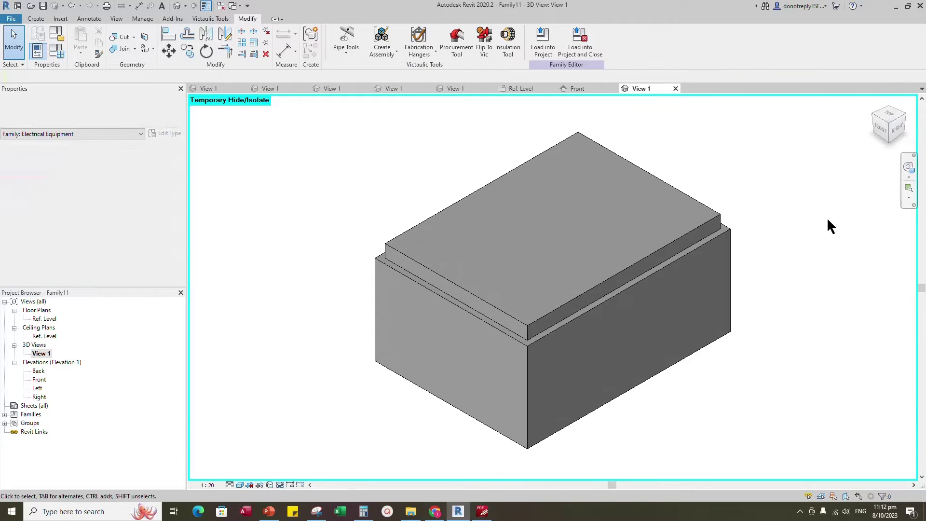
{"action": "scroll", "coordinate": [811, 279], "scroll_direction": "down", "scroll_amount": 1}
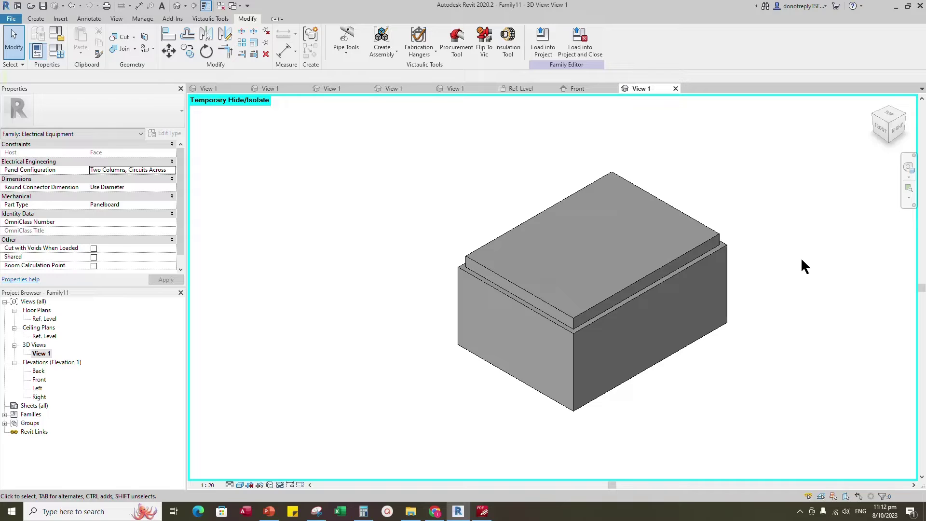
Return to the Ref. Level plan and save the family as Electrical Control Panel.
{"action": "left_click", "coordinate": [524, 89]}
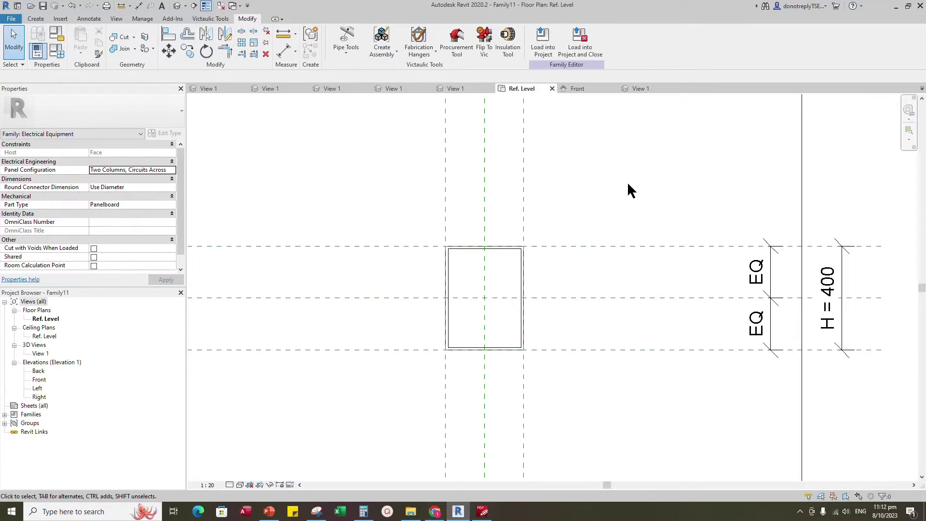
{"action": "left_click", "coordinate": [43, 6]}
{"action": "type", "text": "Electri"}
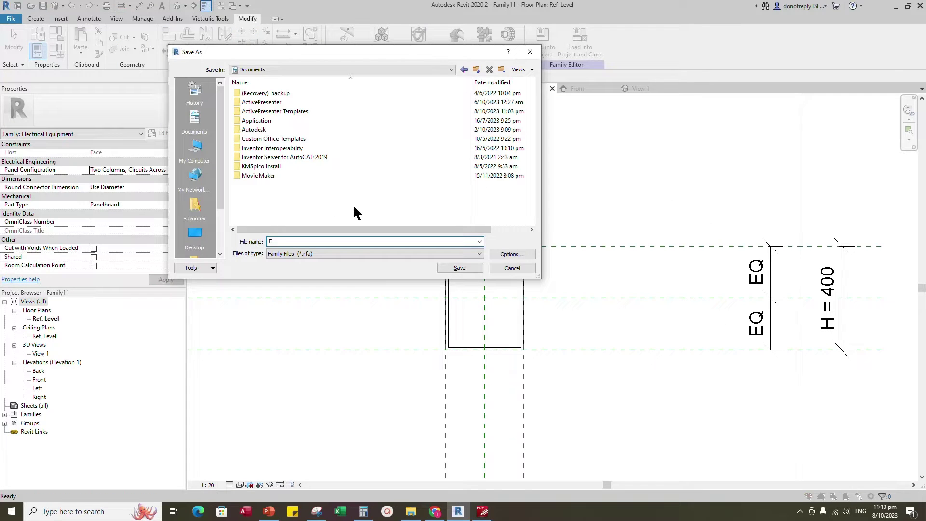
{"action": "type", "text": "cal Control Panel"}
{"action": "left_click", "coordinate": [460, 268]}
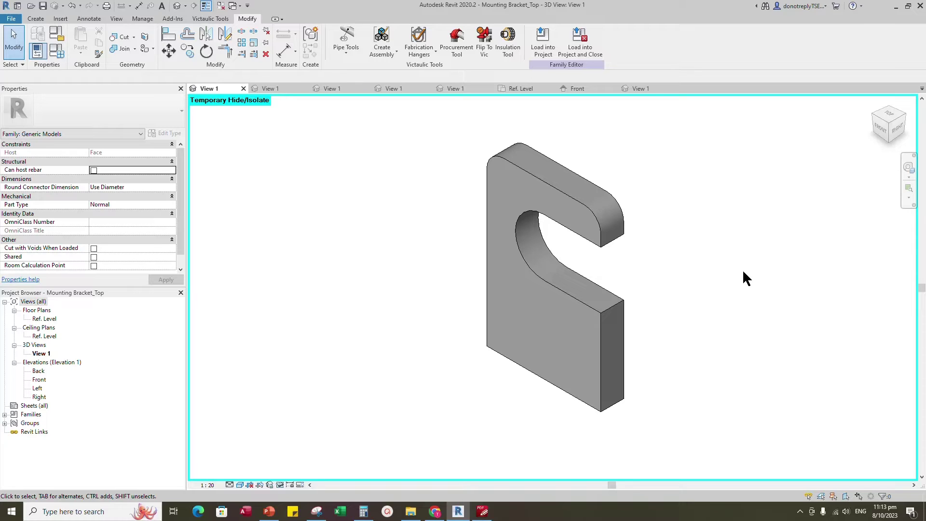
Load the Mounting Bracket_Top family into Electrical Control Panel.rfa.
{"action": "left_click", "coordinate": [544, 42]}
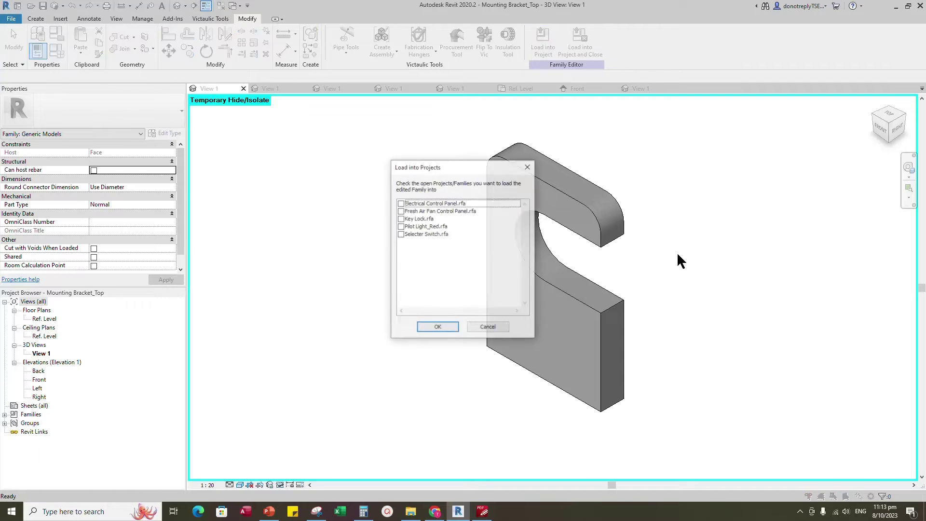
{"action": "left_click", "coordinate": [400, 203]}
{"action": "left_click", "coordinate": [454, 328]}
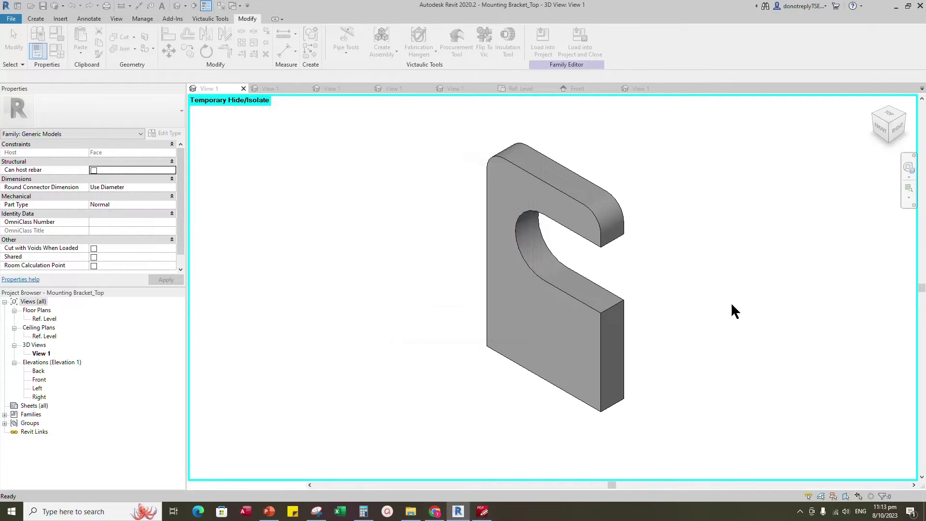
Place a mounting bracket on the box's left side near its upper corner and mirror it about the vertical centre plane.
{"action": "scroll", "coordinate": [529, 256], "scroll_direction": "up", "scroll_amount": 4}
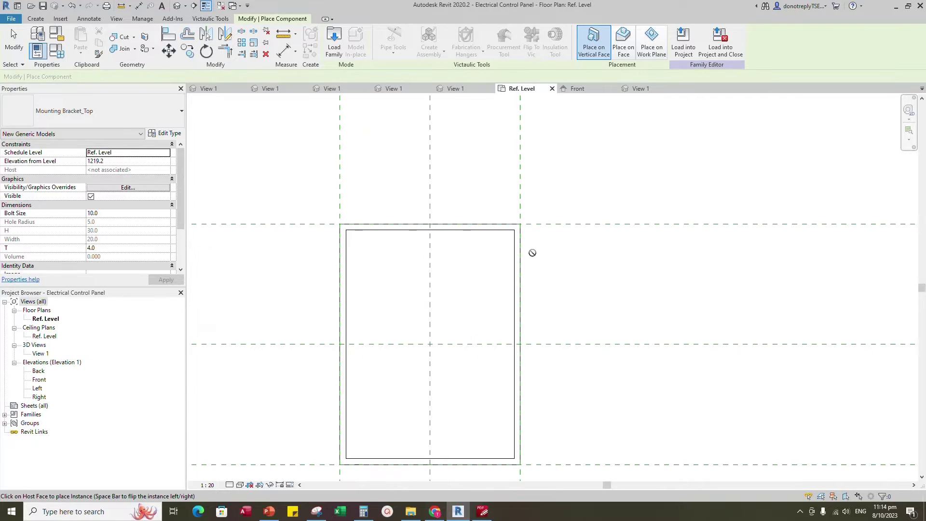
{"action": "left_click", "coordinate": [338, 247]}
{"action": "scroll", "coordinate": [407, 288], "scroll_direction": "down", "scroll_amount": 2}
{"action": "key", "text": "Escape"}
{"action": "left_click", "coordinate": [412, 255]}
{"action": "left_click", "coordinate": [206, 35]}
{"action": "left_click", "coordinate": [487, 194]}
{"action": "left_click", "coordinate": [611, 263]}
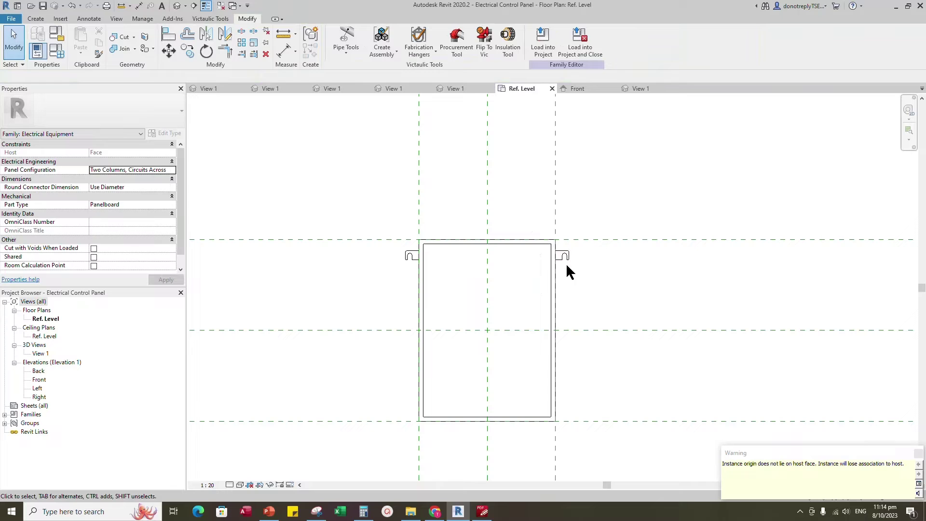
Add reference planes offset 25 mm inward from the box's upper and lower height planes.
{"action": "key", "text": "r"}
{"action": "key", "text": "p"}
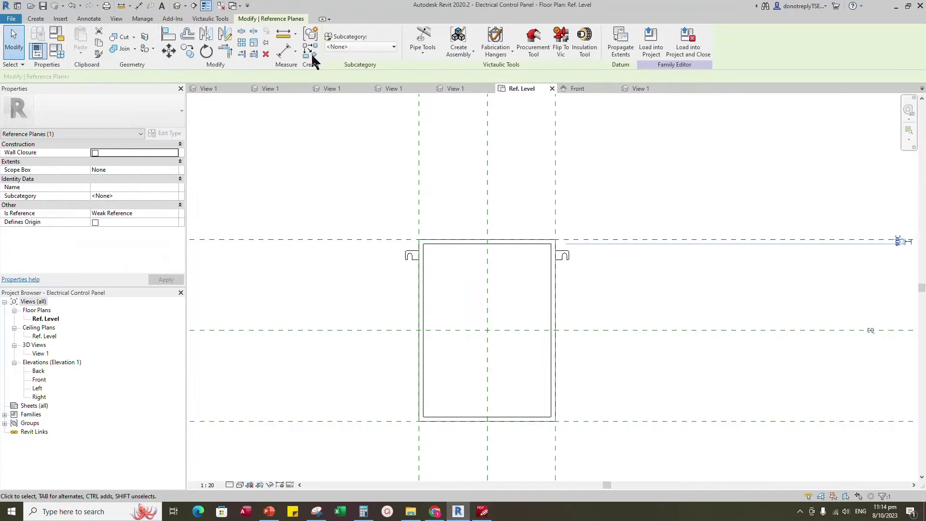
{"action": "left_click_drag", "start_coordinate": [137, 76], "coordinate": [125, 76]}
{"action": "type", "text": "25"}
{"action": "key", "text": "Return"}
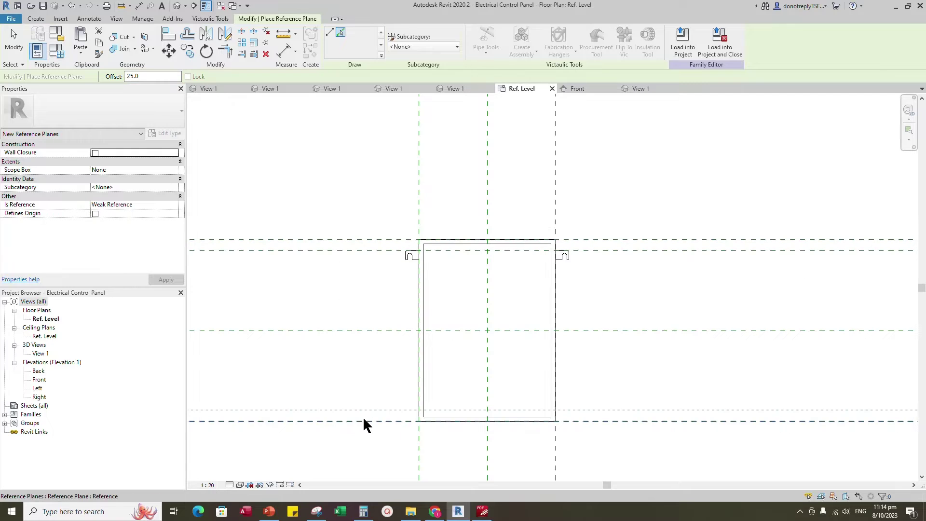
{"action": "scroll", "coordinate": [703, 208], "scroll_direction": "down", "scroll_amount": 1}
Dimension the gaps between the new reference planes and the upper and lower height planes.
{"action": "left_click", "coordinate": [284, 52]}
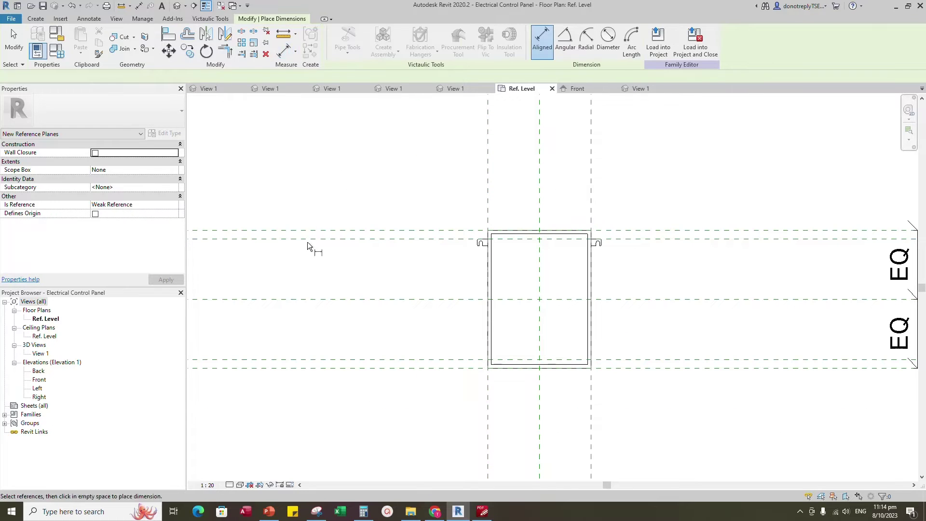
{"action": "left_click", "coordinate": [306, 239]}
{"action": "left_click", "coordinate": [299, 230]}
{"action": "left_click", "coordinate": [259, 194]}
{"action": "left_click", "coordinate": [298, 235]}
{"action": "left_click", "coordinate": [292, 359]}
{"action": "left_click", "coordinate": [286, 367]}
{"action": "left_click", "coordinate": [259, 363]}
{"action": "key", "text": "Escape"}
{"action": "key", "text": "Escape"}
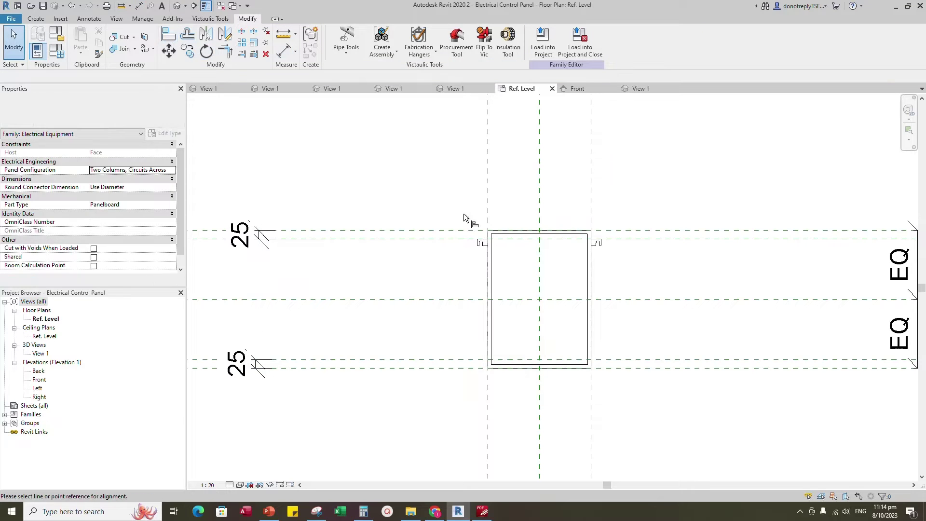
Align both mounting brackets to the reference plane 25 mm below the box's upper edge.
{"action": "scroll", "coordinate": [464, 222], "scroll_direction": "up", "scroll_amount": 2}
{"action": "key", "text": "a"}
{"action": "key", "text": "l"}
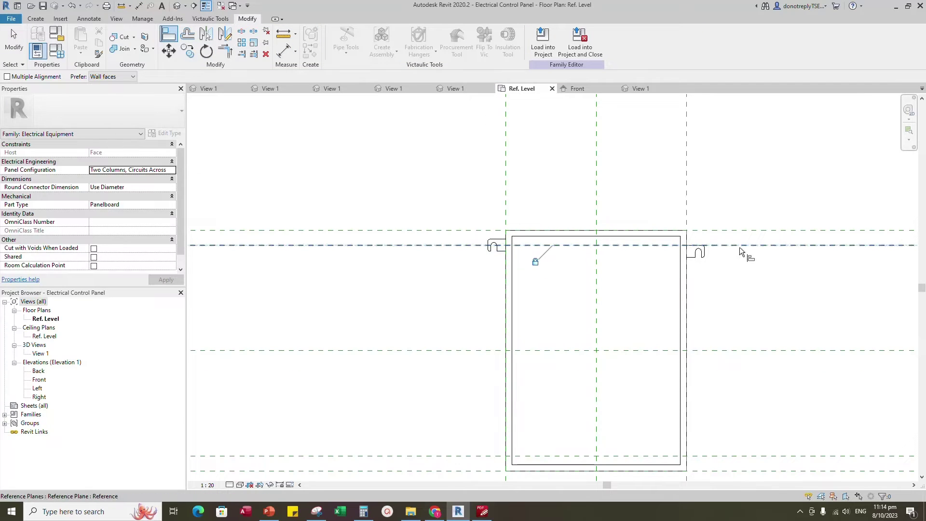
{"action": "key", "text": "Escape"}
{"action": "scroll", "coordinate": [433, 192], "scroll_direction": "down", "scroll_amount": 2}
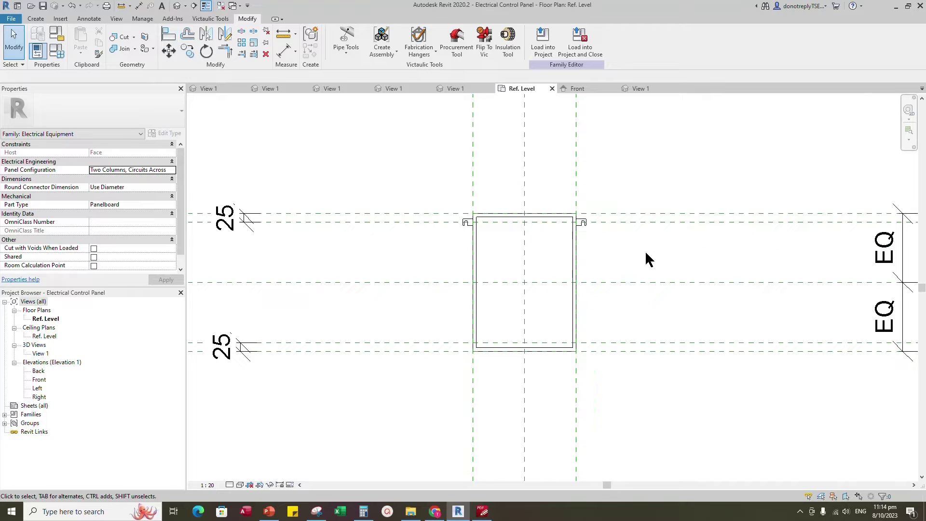
In the Front elevation, move both mounting brackets down to the Ref. Level at the base of the box.
{"action": "left_click", "coordinate": [579, 89]}
{"action": "left_click_drag", "start_coordinate": [426, 159], "coordinate": [627, 218]}
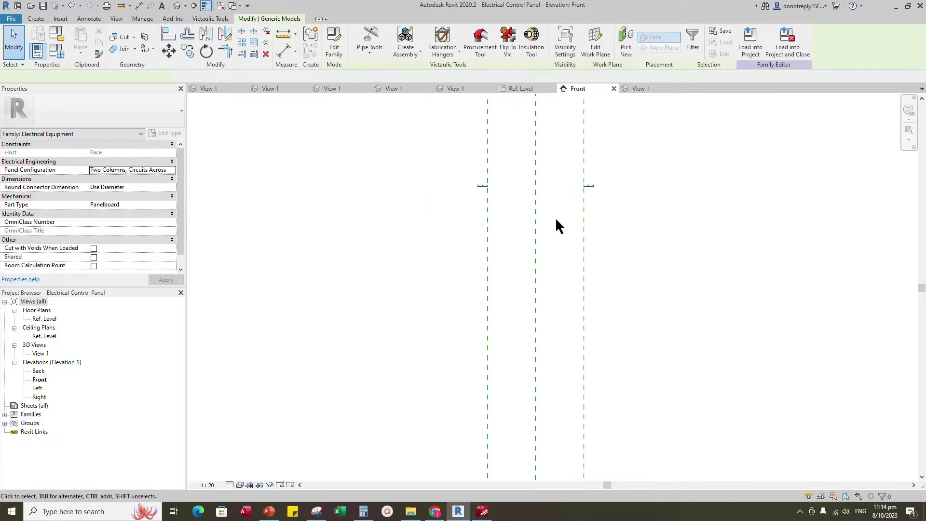
{"action": "left_click", "coordinate": [171, 52]}
{"action": "scroll", "coordinate": [581, 189], "scroll_direction": "up", "scroll_amount": 6}
{"action": "left_click", "coordinate": [540, 149]}
{"action": "scroll", "coordinate": [541, 166], "scroll_direction": "down", "scroll_amount": 7}
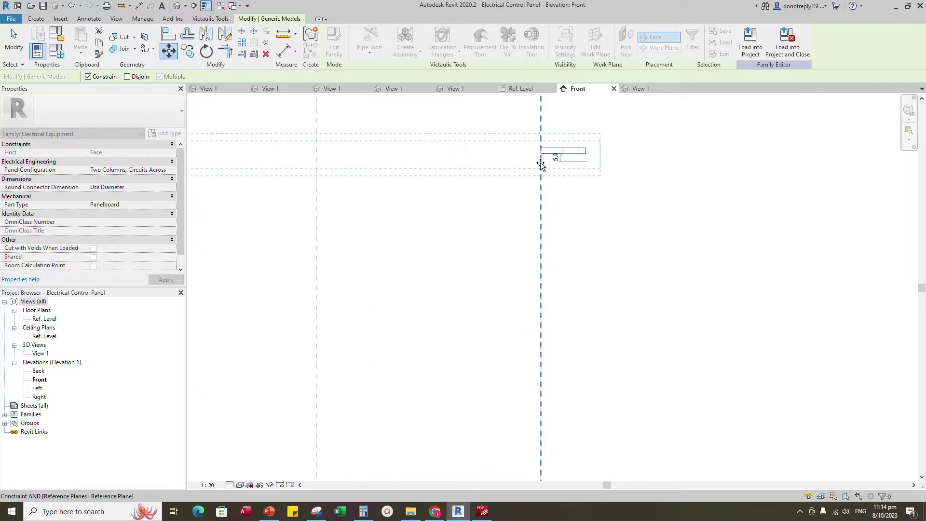
{"action": "left_click", "coordinate": [544, 424]}
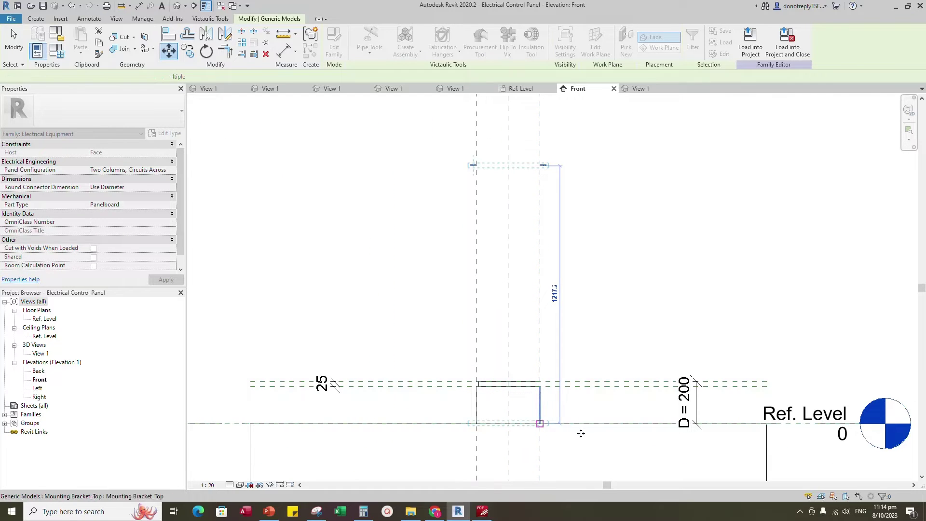
Load Mounting Bracket_Bottom into the Electrical Control Panel family, place one on each side of the box, and align both to the lower 25 mm reference plane.
{"action": "key", "text": "Escape"}
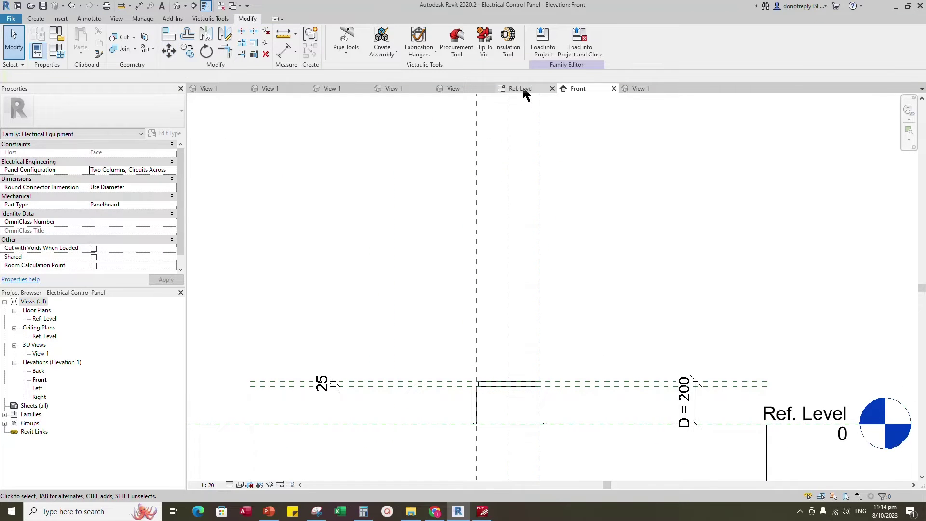
{"action": "left_click", "coordinate": [524, 88]}
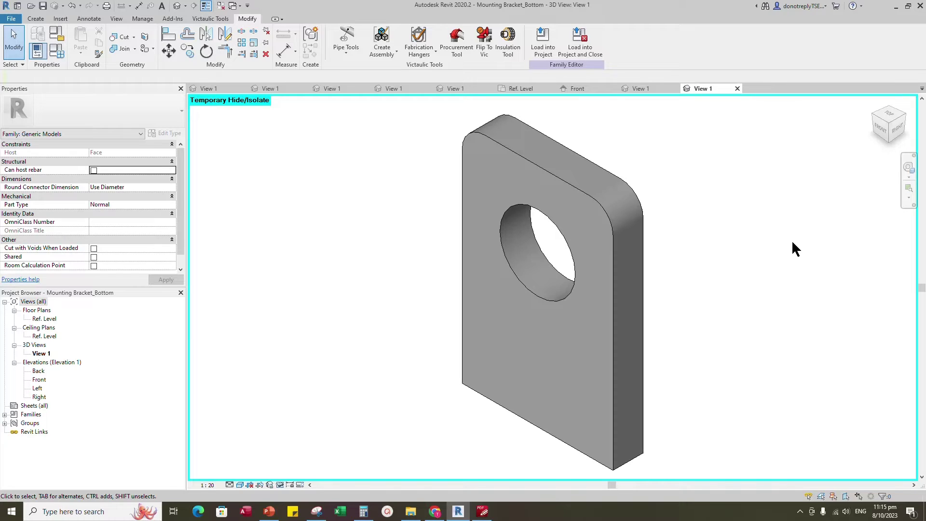
{"action": "left_click", "coordinate": [543, 40]}
{"action": "left_click", "coordinate": [434, 327]}
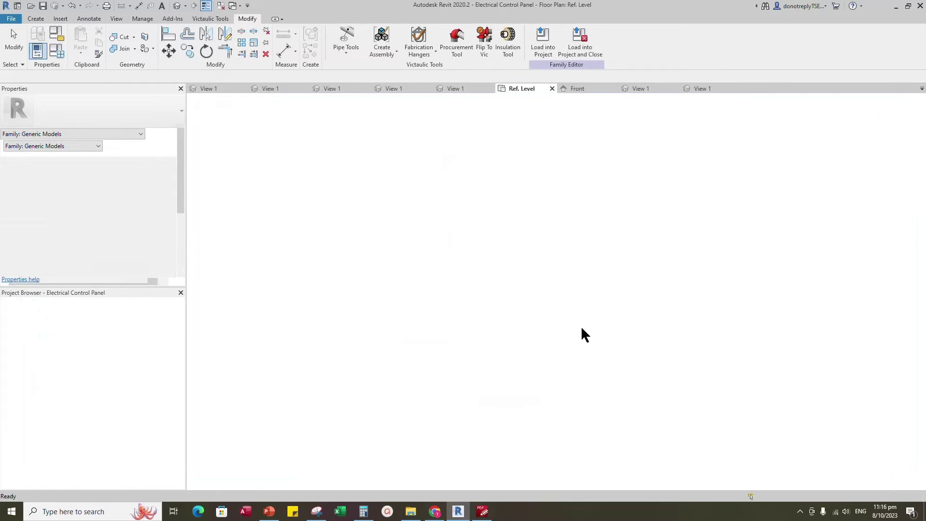
{"action": "scroll", "coordinate": [571, 357], "scroll_direction": "down", "scroll_amount": 2}
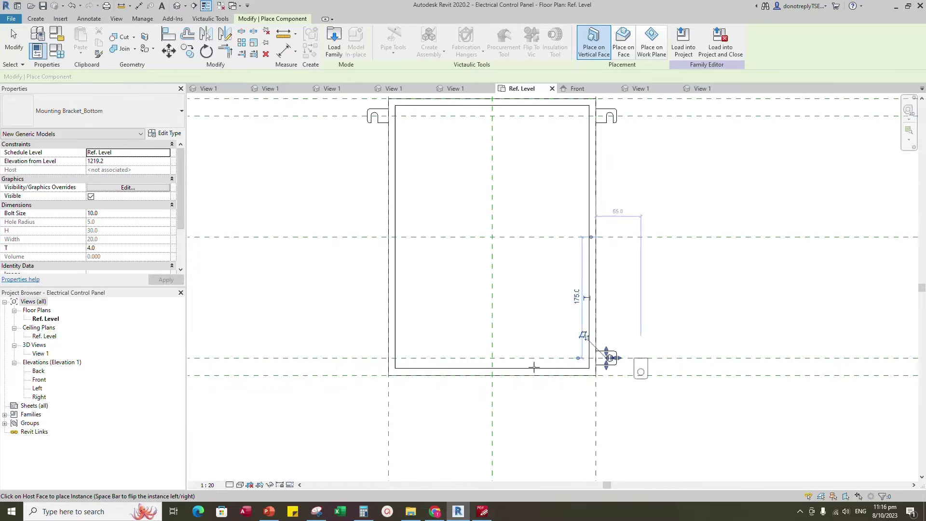
{"action": "key", "text": "Escape"}
{"action": "key", "text": "Escape"}
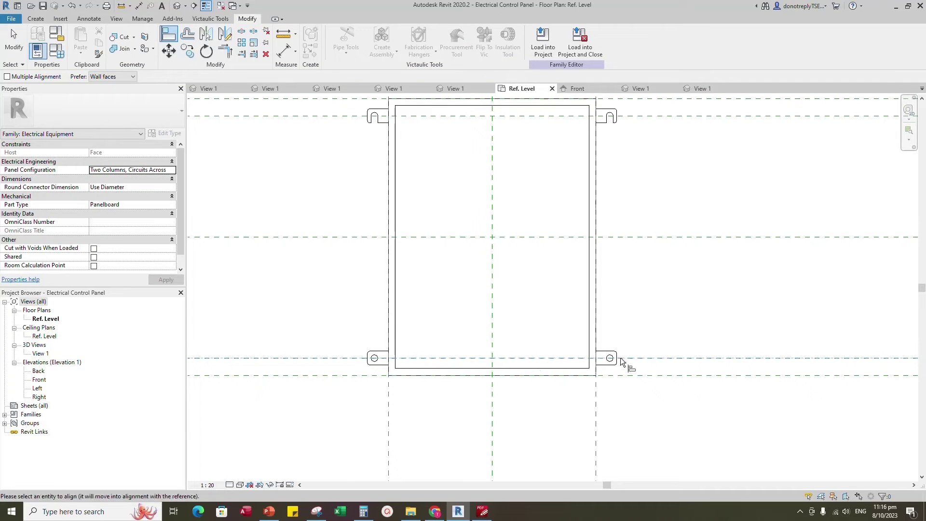
{"action": "scroll", "coordinate": [629, 334], "scroll_direction": "down", "scroll_amount": 2}
{"action": "key", "text": "Escape"}
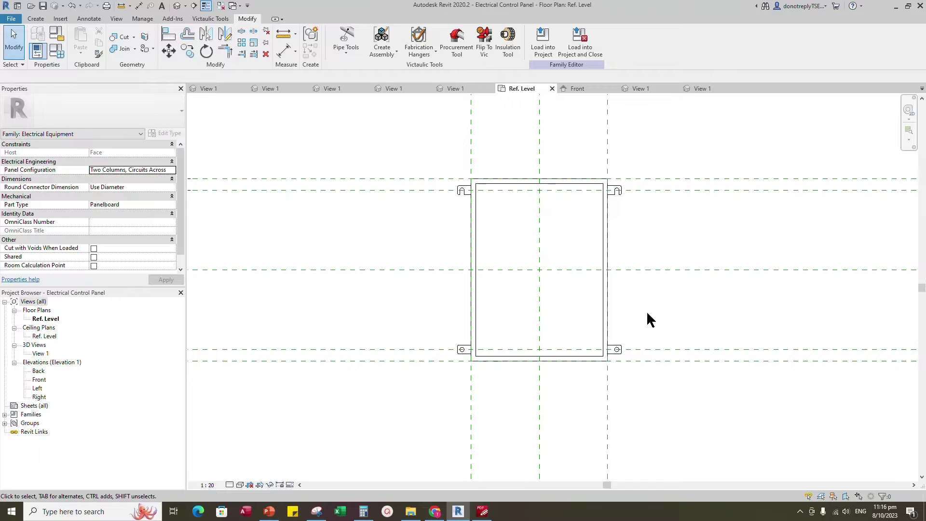
In the Front elevation, move both bottom mounting brackets down to the Ref. Level at the box's base and check them in 3D.
{"action": "left_click", "coordinate": [577, 89]}
{"action": "left_click_drag", "start_coordinate": [442, 149], "coordinate": [641, 195]}
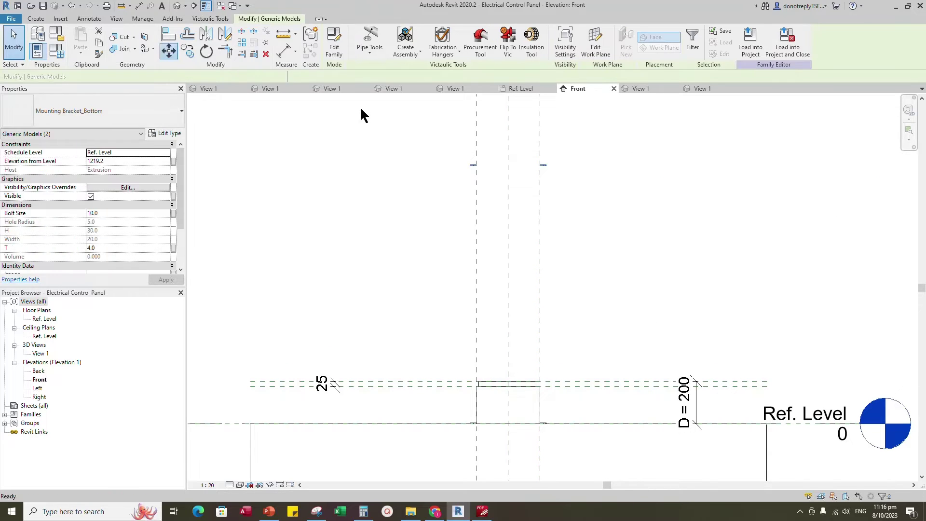
{"action": "scroll", "coordinate": [536, 171], "scroll_direction": "up", "scroll_amount": 5}
{"action": "left_click", "coordinate": [542, 146]}
{"action": "scroll", "coordinate": [543, 178], "scroll_direction": "down", "scroll_amount": 6}
{"action": "scroll", "coordinate": [542, 369], "scroll_direction": "up", "scroll_amount": 8}
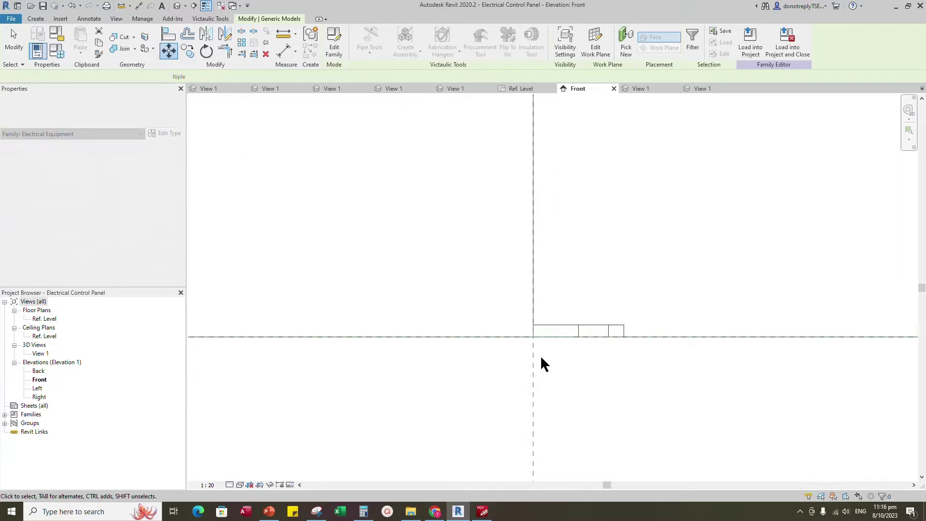
{"action": "scroll", "coordinate": [569, 299], "scroll_direction": "down", "scroll_amount": 8}
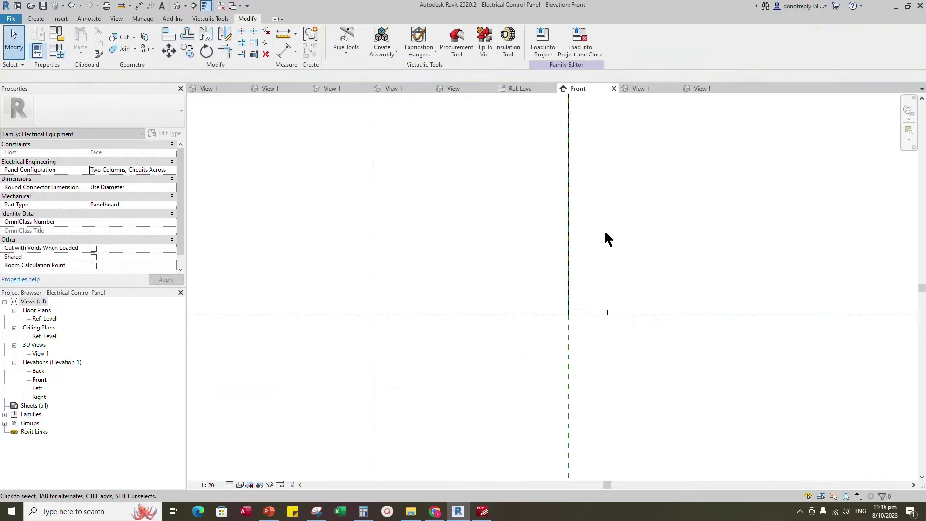
{"action": "left_click", "coordinate": [639, 89]}
{"action": "middle_click_drag", "start_coordinate": [709, 324], "coordinate": [697, 355], "text": "shift"}
{"action": "scroll", "coordinate": [750, 290], "scroll_direction": "up", "scroll_amount": 4}
{"action": "scroll", "coordinate": [730, 320], "scroll_direction": "down", "scroll_amount": 1}
{"action": "middle_click_drag", "start_coordinate": [729, 322], "coordinate": [575, 154], "text": "shift"}
In the Ref. Level plan, add reference planes offset 100 mm above and below the Center (Front/Back) plane.
{"action": "left_click", "coordinate": [521, 88]}
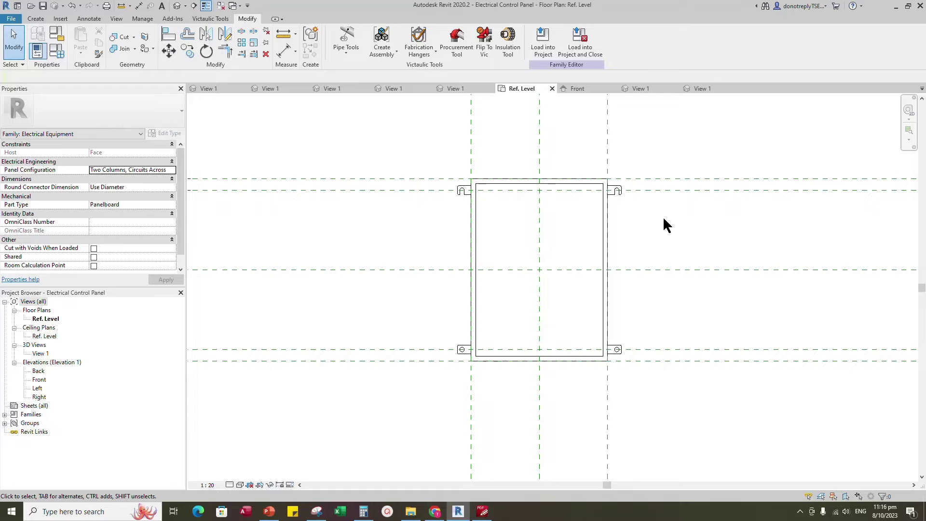
{"action": "left_click", "coordinate": [630, 269]}
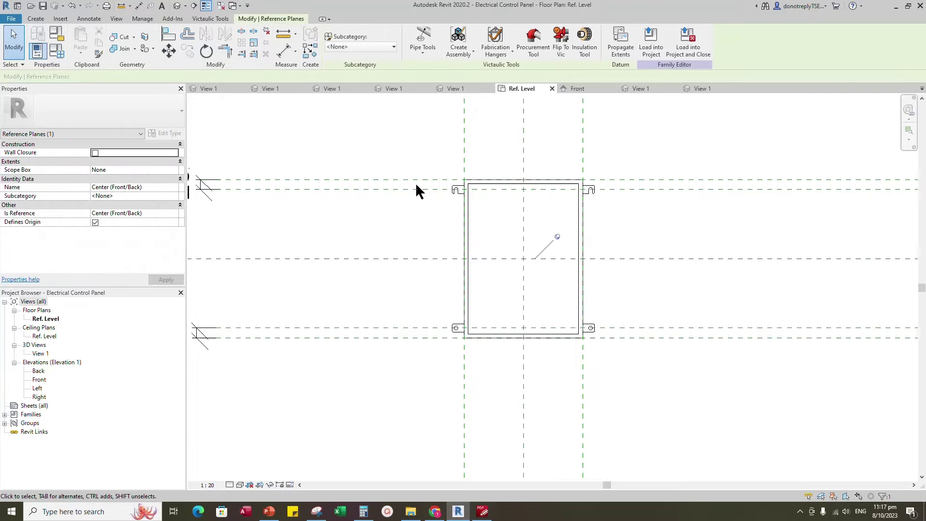
{"action": "scroll", "coordinate": [418, 190], "scroll_direction": "down", "scroll_amount": 2}
{"action": "key", "text": "r"}
{"action": "key", "text": "p"}
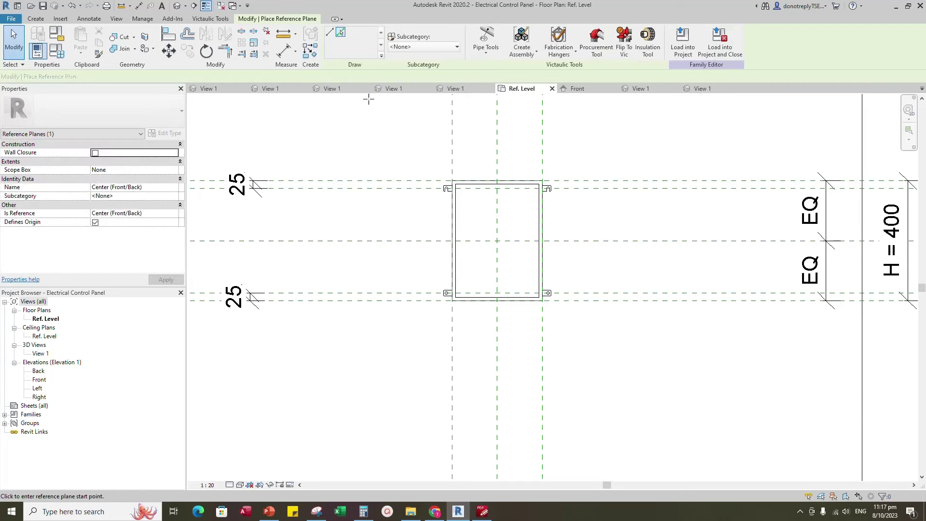
{"action": "left_click", "coordinate": [340, 33]}
{"action": "left_click", "coordinate": [125, 77]}
{"action": "type", "text": "100"}
{"action": "left_click", "coordinate": [375, 237]}
{"action": "left_click", "coordinate": [376, 242]}
Dimension from the upper height plane through the new upper plane to the Center (Front/Back) plane and make the spacing equal.
{"action": "left_click", "coordinate": [285, 50]}
{"action": "left_click", "coordinate": [658, 181]}
{"action": "left_click", "coordinate": [655, 210]}
{"action": "left_click", "coordinate": [664, 240]}
{"action": "left_click", "coordinate": [677, 227]}
{"action": "left_click", "coordinate": [604, 211]}
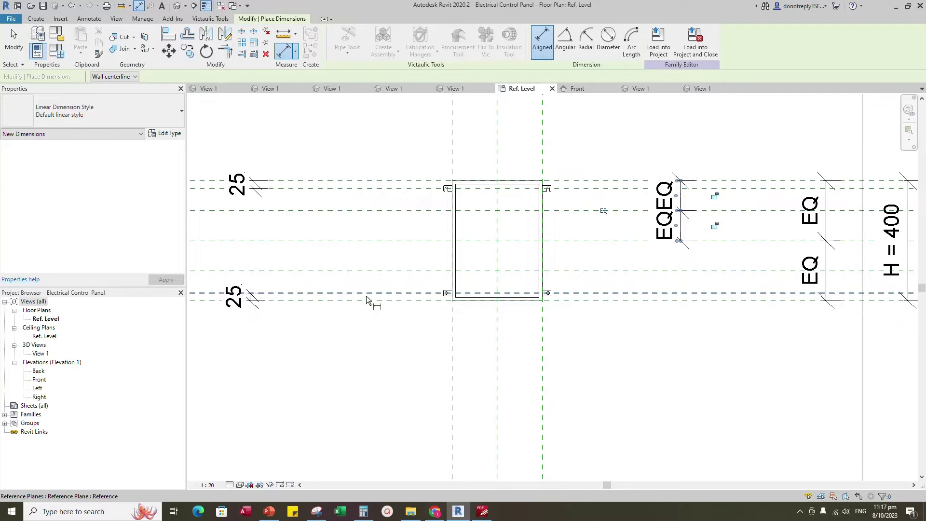
Dimension from the lower height plane through the new lower plane to the Center (Front/Back) plane and make the spacing equal.
{"action": "left_click", "coordinate": [319, 300]}
{"action": "left_click", "coordinate": [311, 270]}
{"action": "left_click", "coordinate": [328, 240]}
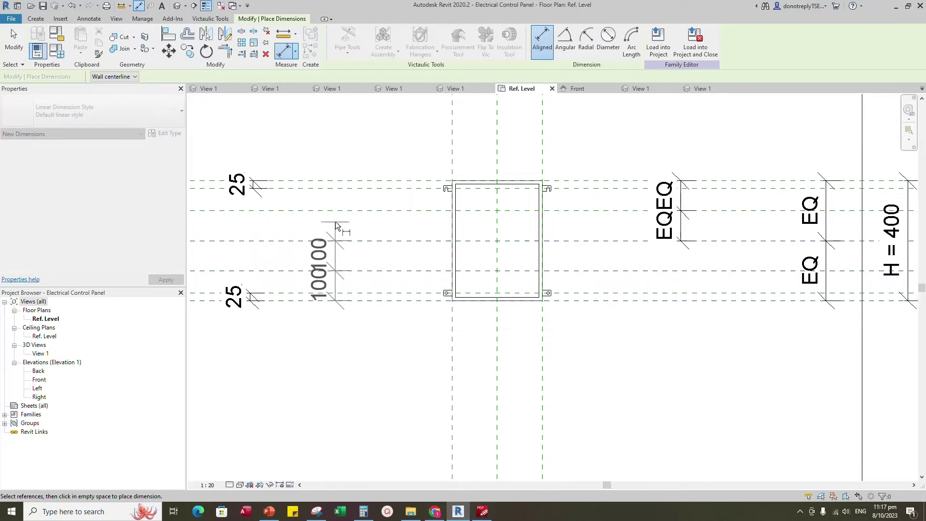
{"action": "left_click", "coordinate": [334, 223]}
{"action": "left_click", "coordinate": [259, 272]}
{"action": "key", "text": "Escape"}
{"action": "key", "text": "Escape"}
Switch to the Pilot Light_Red family and load it into the Electrical Control Panel family.
{"action": "key", "text": "ctrl+Tab"}
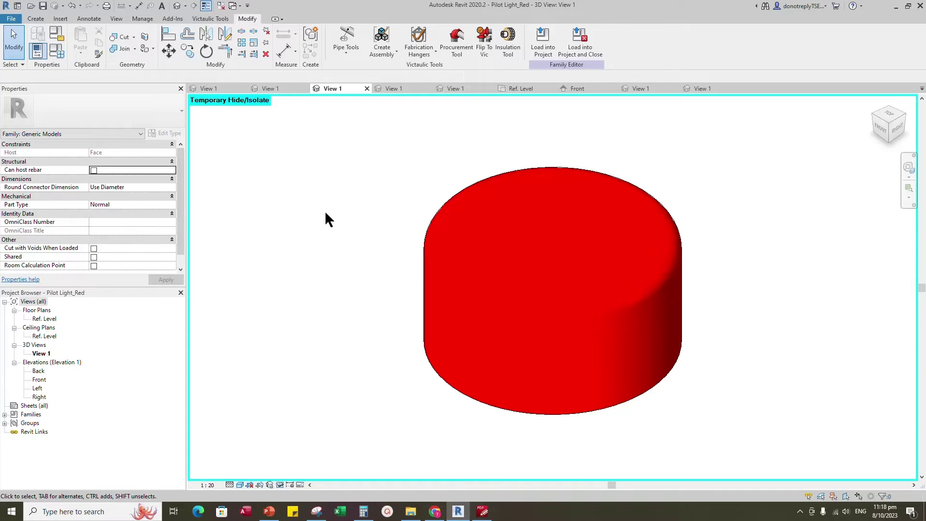
{"action": "left_click", "coordinate": [542, 41]}
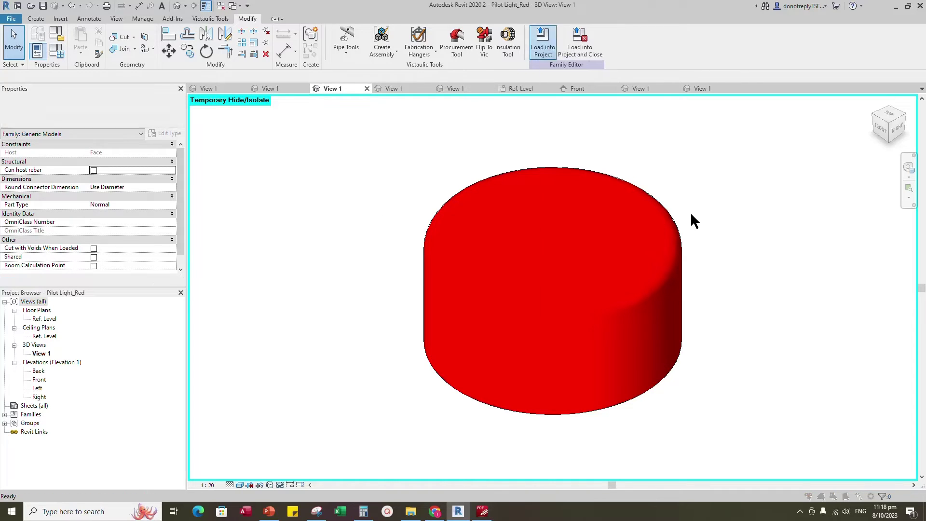
{"action": "left_click", "coordinate": [439, 327]}
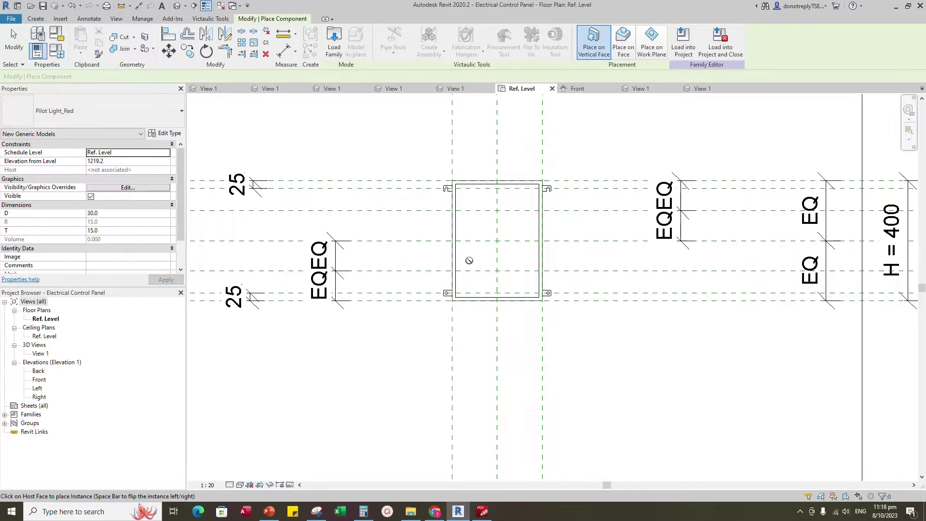
Place three red pilot lights on the door face along the upper quarter plane, one at the centre and one on each side.
{"action": "left_click", "coordinate": [623, 41]}
{"action": "scroll", "coordinate": [513, 224], "scroll_direction": "up", "scroll_amount": 3}
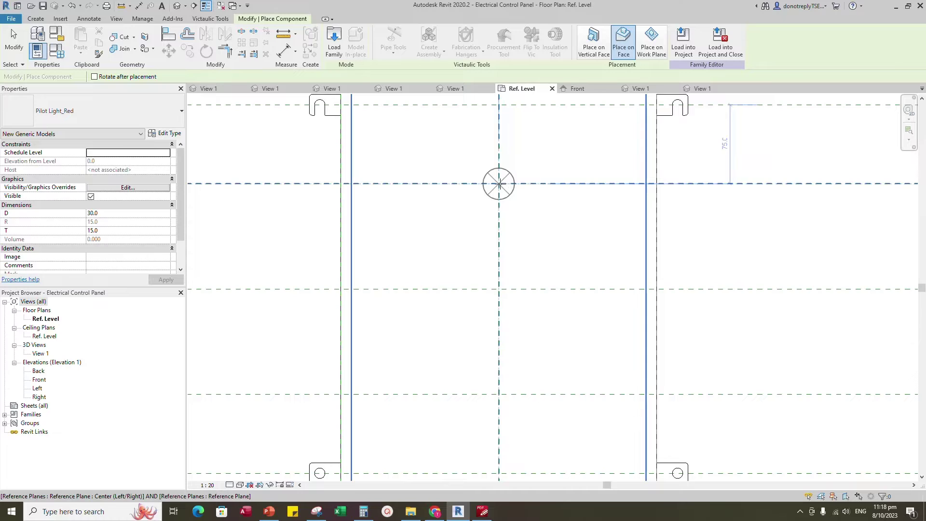
{"action": "left_click", "coordinate": [507, 188]}
{"action": "scroll", "coordinate": [507, 188], "scroll_direction": "down", "scroll_amount": 2}
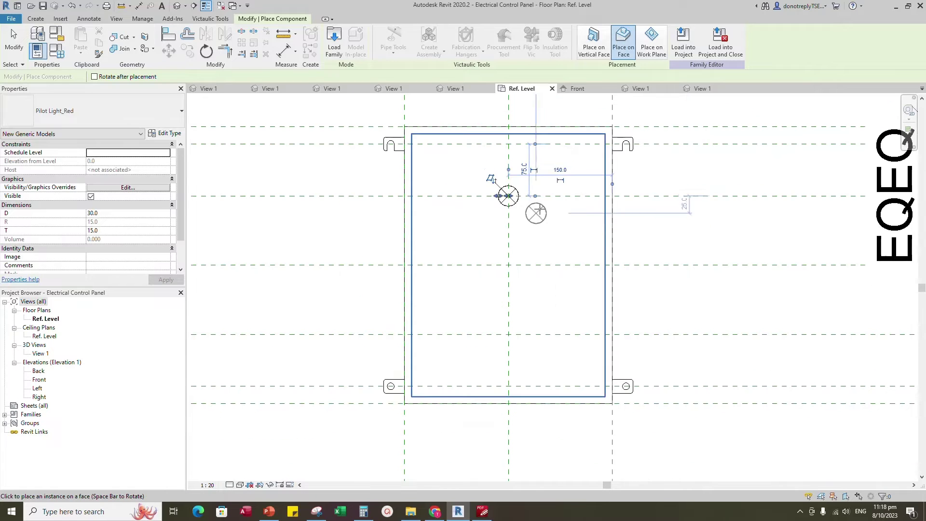
{"action": "left_click", "coordinate": [560, 195]}
{"action": "left_click", "coordinate": [458, 195]}
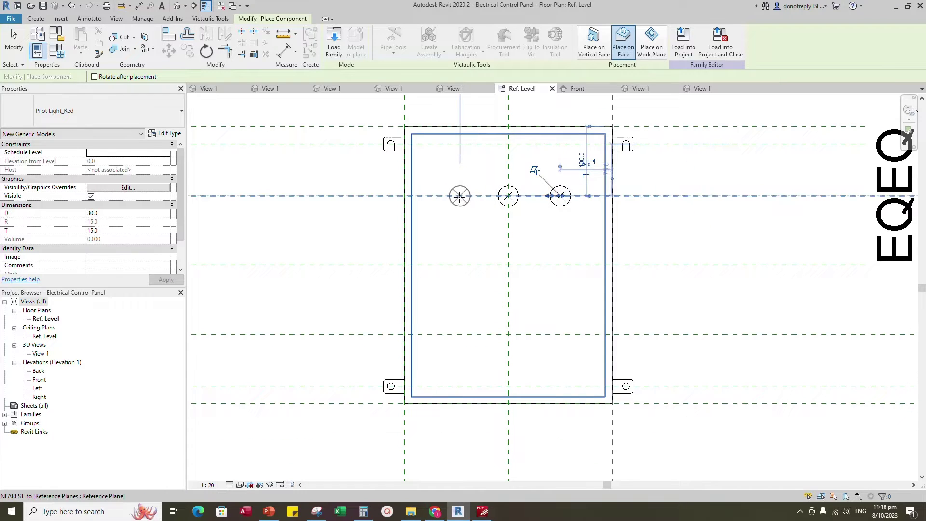
{"action": "scroll", "coordinate": [498, 275], "scroll_direction": "down", "scroll_amount": 1}
{"action": "key", "text": "Escape"}
{"action": "scroll", "coordinate": [488, 209], "scroll_direction": "up", "scroll_amount": 1}
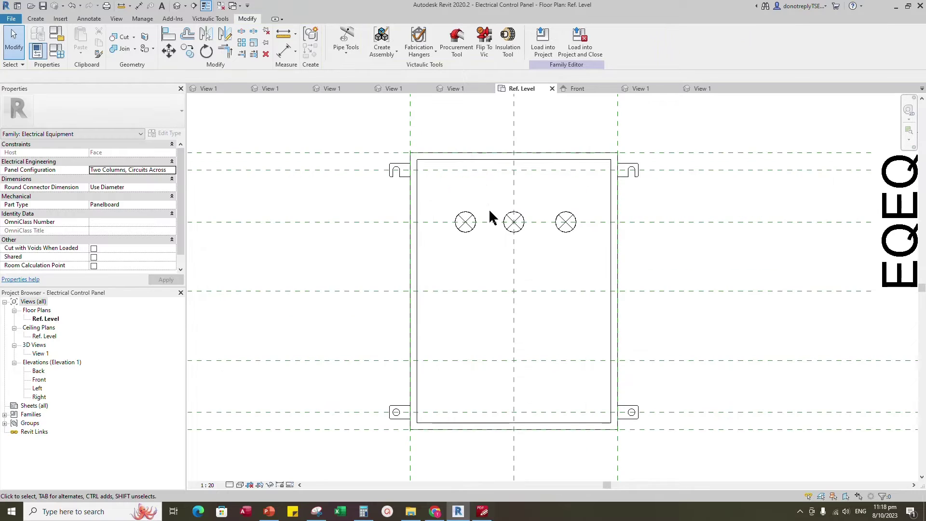
Dimension from the door's left edge through the left pilot light to the Center (Left/Right) plane and make the spacing equal.
{"action": "left_click", "coordinate": [284, 51]}
{"action": "left_click", "coordinate": [466, 220]}
{"action": "left_click", "coordinate": [515, 202]}
{"action": "scroll", "coordinate": [496, 231], "scroll_direction": "down", "scroll_amount": 2}
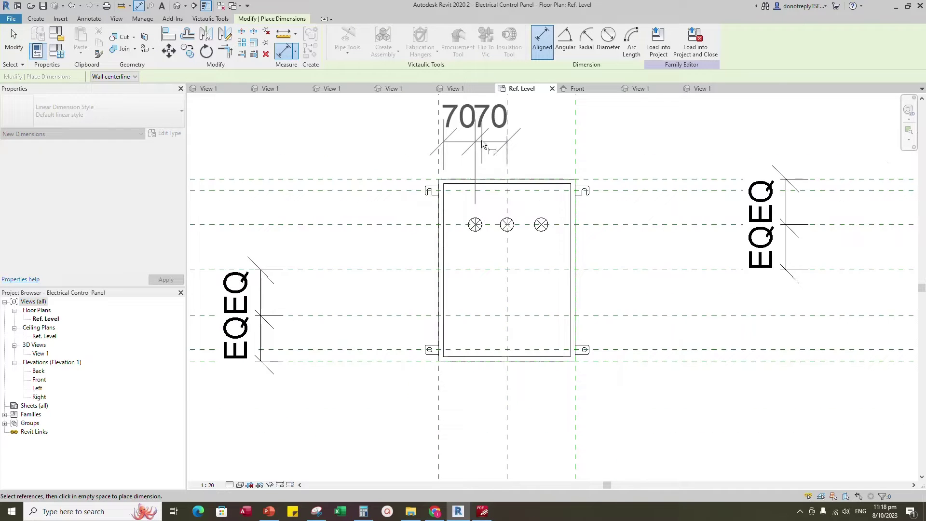
{"action": "left_click", "coordinate": [482, 140]}
{"action": "scroll", "coordinate": [473, 261], "scroll_direction": "down", "scroll_amount": 3}
{"action": "scroll", "coordinate": [497, 240], "scroll_direction": "up", "scroll_amount": 2}
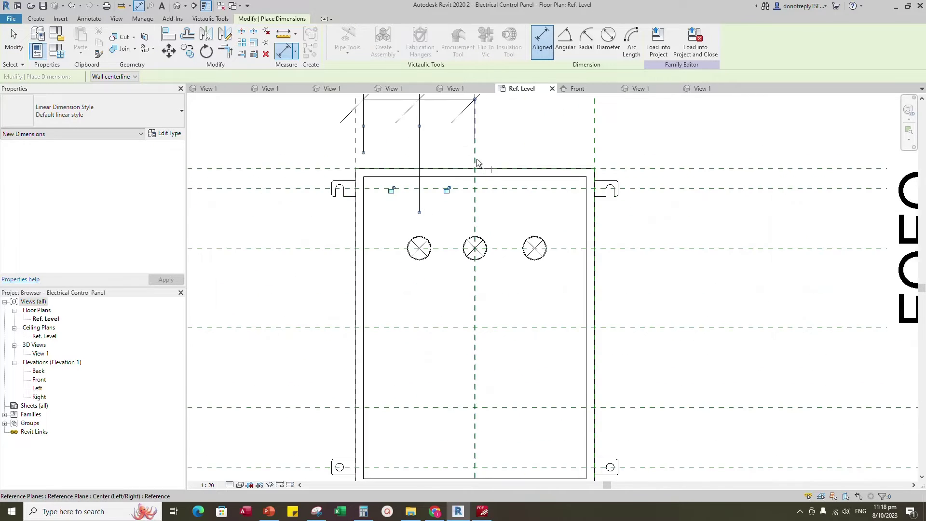
Dimension from the Center (Left/Right) plane through the right pilot light to the door's right edge.
{"action": "left_click", "coordinate": [475, 248]}
{"action": "left_click", "coordinate": [534, 249]}
{"action": "left_click", "coordinate": [585, 251]}
{"action": "scroll", "coordinate": [566, 254], "scroll_direction": "down", "scroll_amount": 1}
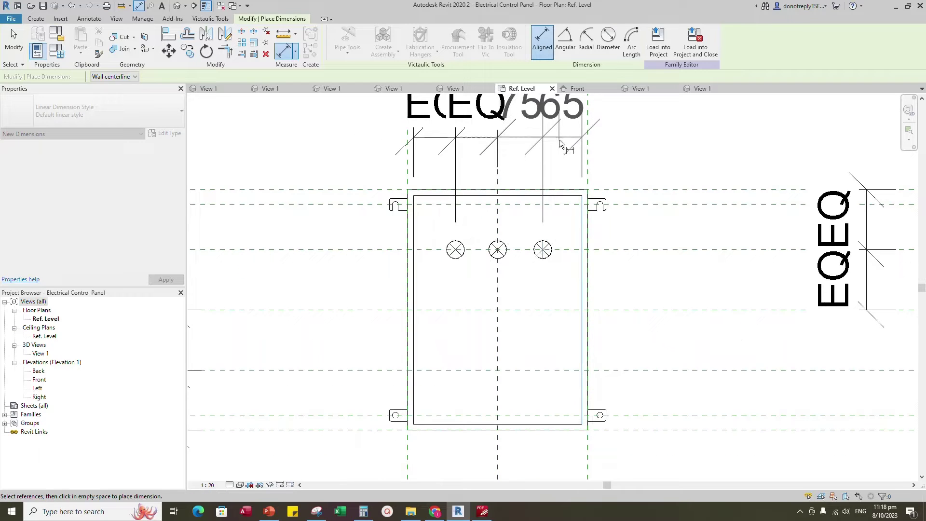
{"action": "left_click", "coordinate": [559, 140]}
{"action": "key", "text": "Escape"}
{"action": "key", "text": "Escape"}
{"action": "scroll", "coordinate": [499, 295], "scroll_direction": "down", "scroll_amount": 1}
Set the right pilot light's distance from the door's right edge to 70 mm and make its dimension segments equal.
{"action": "left_click", "coordinate": [536, 266]}
{"action": "left_click", "coordinate": [546, 165]}
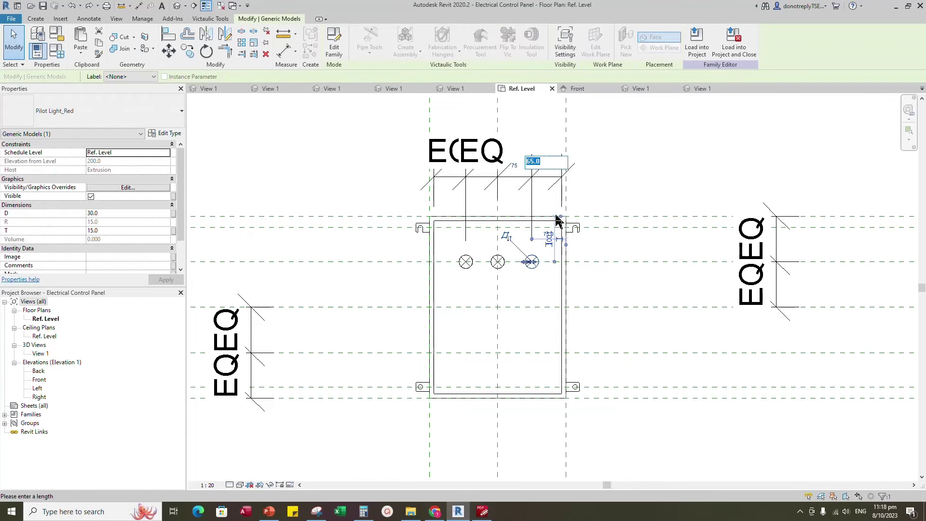
{"action": "type", "text": "70"}
{"action": "key", "text": "Return"}
{"action": "left_click", "coordinate": [622, 170]}
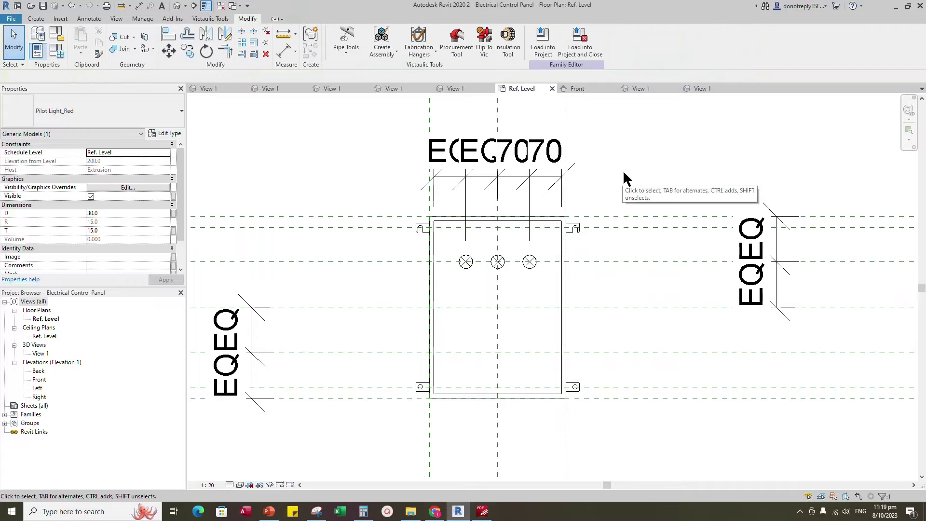
{"action": "left_click", "coordinate": [534, 182]}
{"action": "scroll", "coordinate": [534, 209], "scroll_direction": "down", "scroll_amount": 1}
{"action": "left_click", "coordinate": [622, 169]}
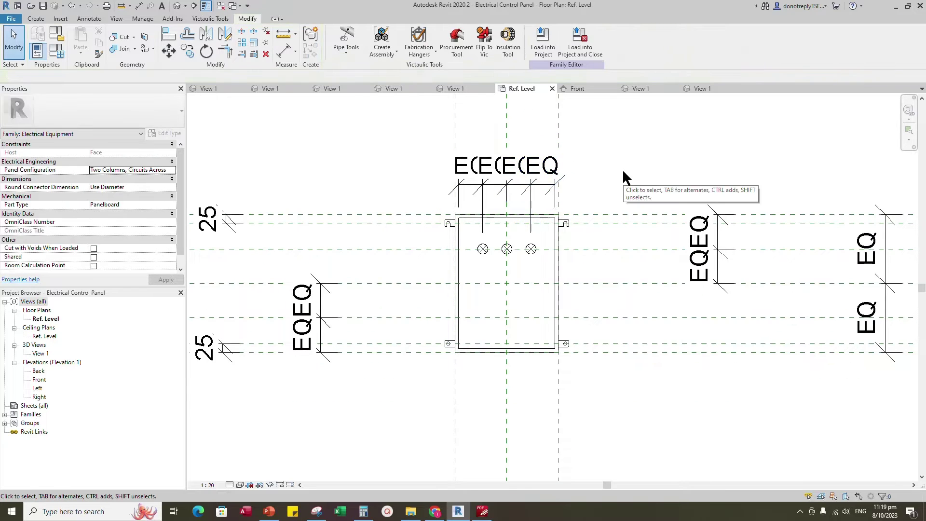
Set the plan view to Fine detail level and the Shaded visual style.
{"action": "scroll", "coordinate": [591, 263], "scroll_direction": "up", "scroll_amount": 2}
{"action": "left_click", "coordinate": [230, 484]}
{"action": "left_click", "coordinate": [241, 475]}
{"action": "left_click", "coordinate": [239, 485]}
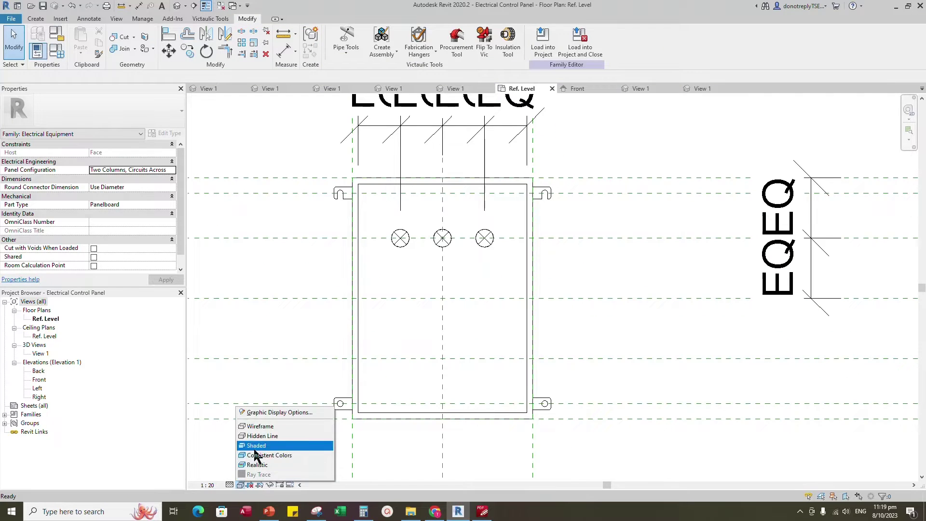
{"action": "left_click", "coordinate": [254, 447]}
{"action": "scroll", "coordinate": [487, 337], "scroll_direction": "down", "scroll_amount": 1}
{"action": "scroll", "coordinate": [482, 299], "scroll_direction": "up", "scroll_amount": 2}
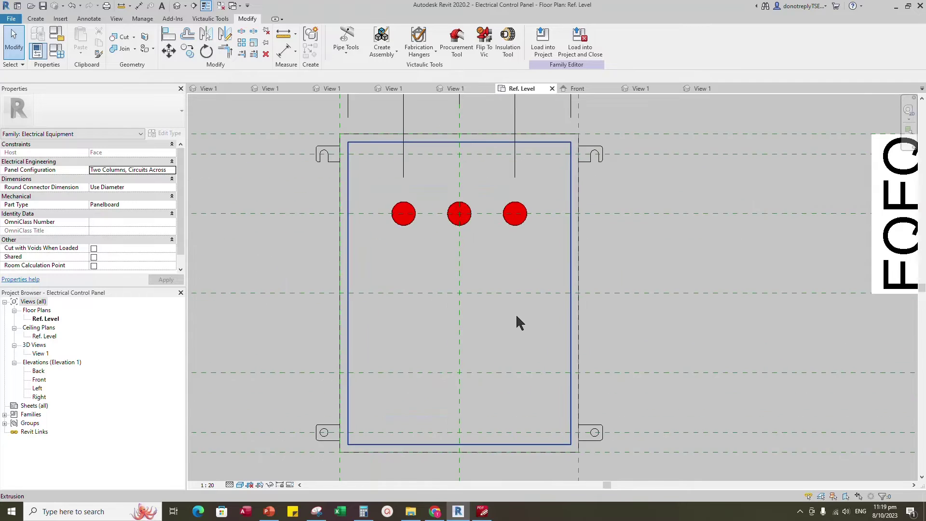
Temporarily hide the large host extrusion behind the control panel in the plan view.
{"action": "scroll", "coordinate": [471, 309], "scroll_direction": "down", "scroll_amount": 4}
{"action": "left_click", "coordinate": [651, 382]}
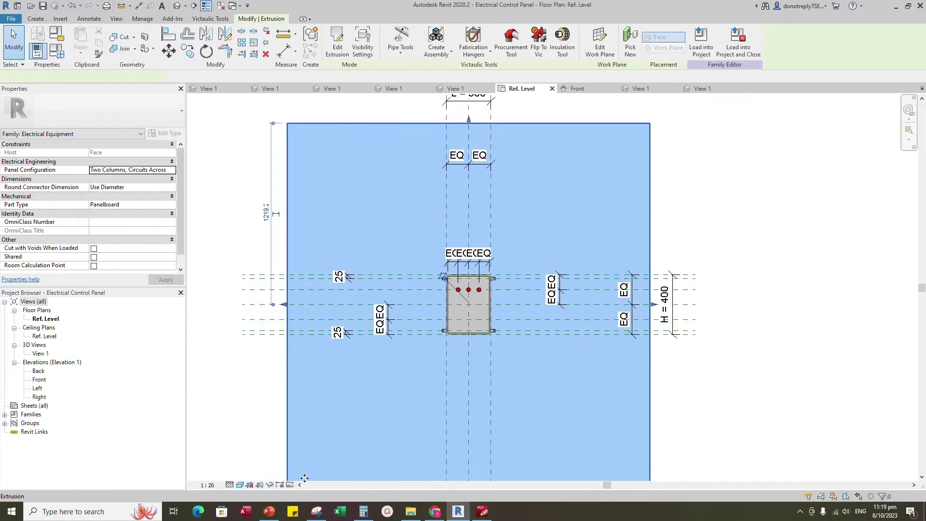
{"action": "left_click", "coordinate": [270, 485]}
{"action": "left_click", "coordinate": [290, 461]}
{"action": "scroll", "coordinate": [486, 321], "scroll_direction": "up", "scroll_amount": 6}
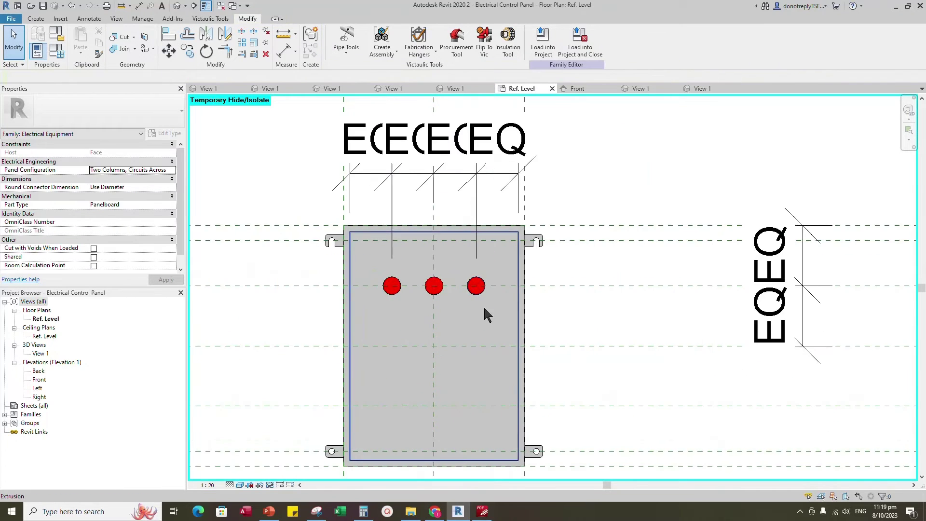
Copy the middle red pilot light straight down to the Center (Front/Back) plane.
{"action": "left_click", "coordinate": [417, 277]}
{"action": "scroll", "coordinate": [544, 186], "scroll_direction": "down", "scroll_amount": 2}
{"action": "scroll", "coordinate": [676, 242], "scroll_direction": "up", "scroll_amount": 2}
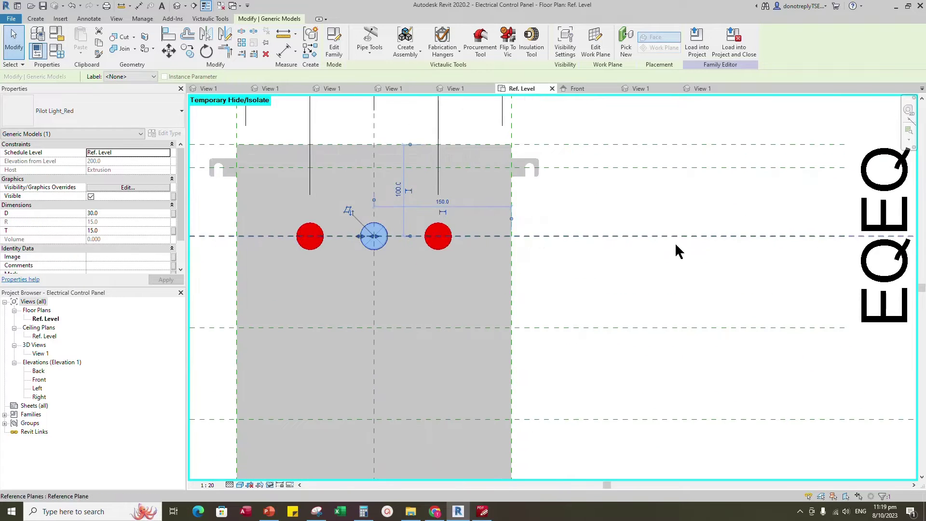
{"action": "left_click", "coordinate": [190, 53]}
{"action": "left_click", "coordinate": [374, 236]}
{"action": "left_click", "coordinate": [374, 328]}
{"action": "scroll", "coordinate": [617, 328], "scroll_direction": "down", "scroll_amount": 1}
{"action": "key", "text": "Escape"}
{"action": "key", "text": "Escape"}
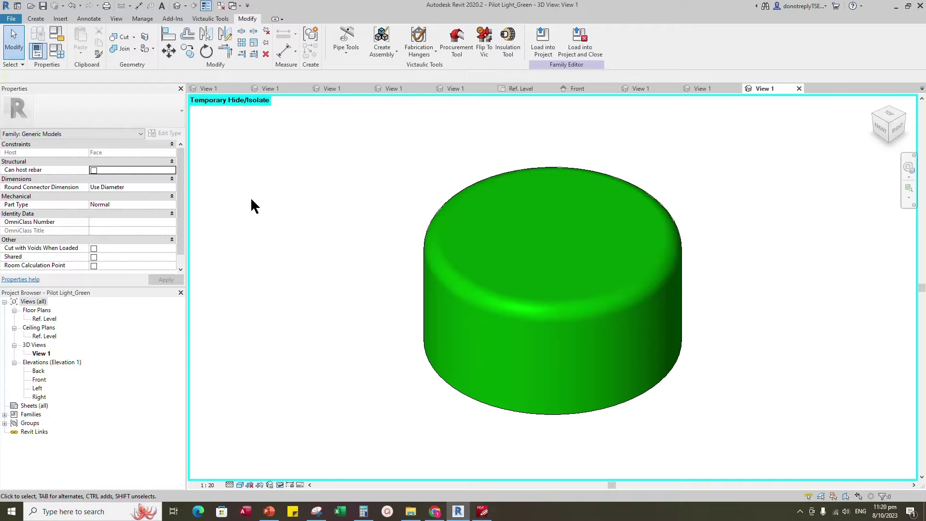
Load the Pilot Light_Green family into Electrical Control Panel.rfa and place it on the door face below the upper-left red light.
{"action": "left_click", "coordinate": [543, 39]}
{"action": "left_click", "coordinate": [429, 326]}
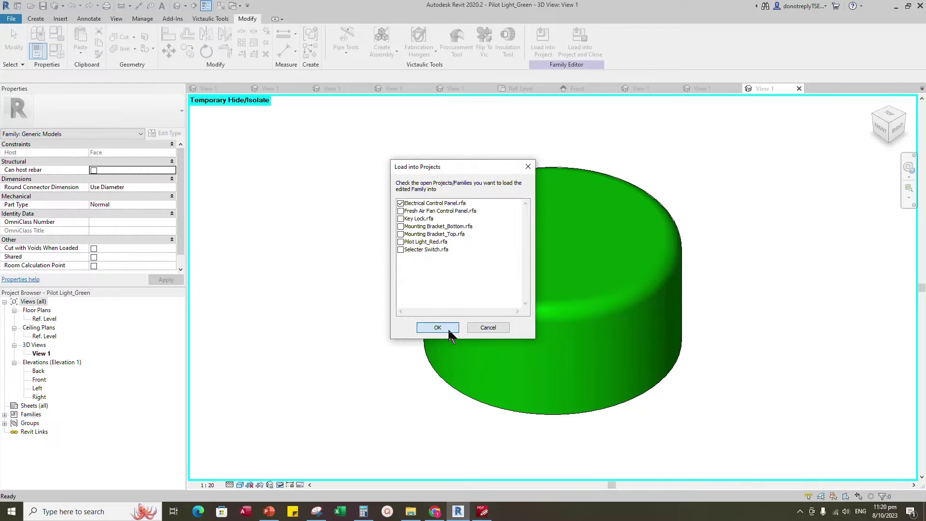
{"action": "left_click", "coordinate": [623, 43]}
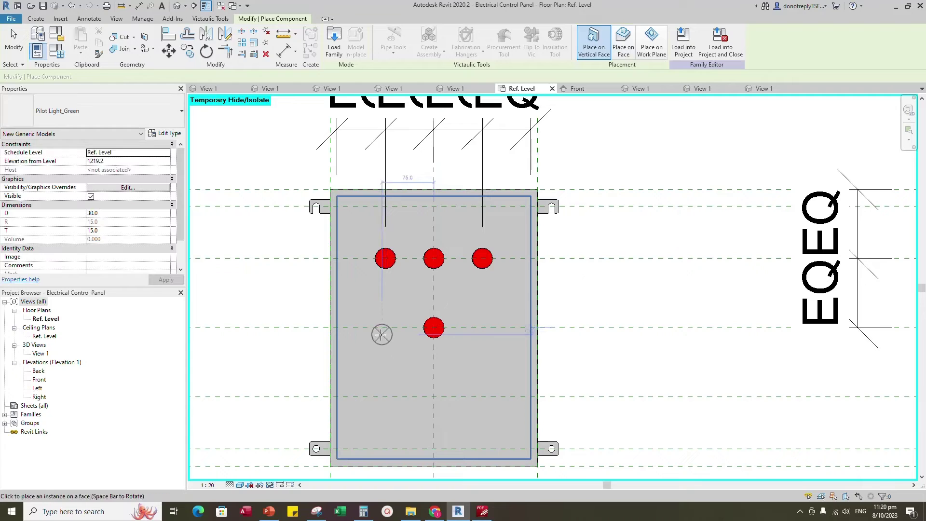
{"action": "left_click", "coordinate": [384, 328]}
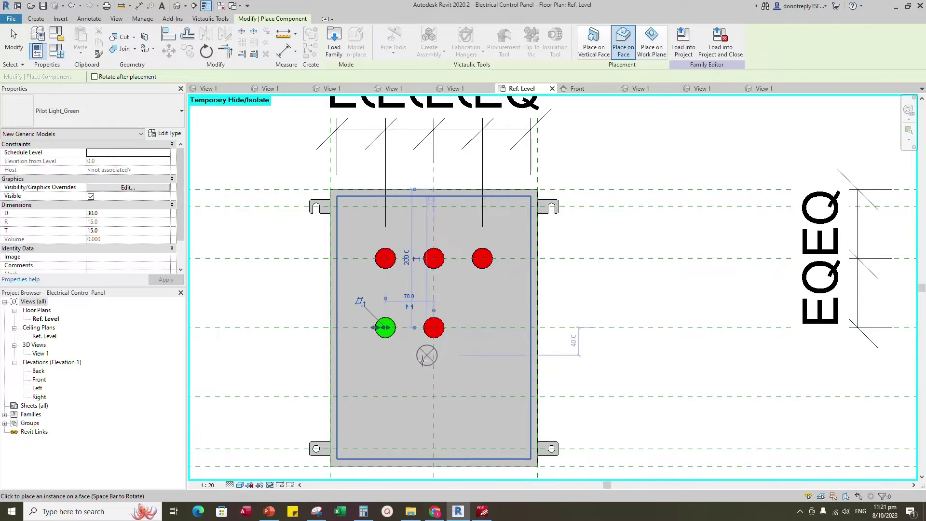
{"action": "scroll", "coordinate": [422, 357], "scroll_direction": "up", "scroll_amount": 1}
{"action": "key", "text": "Escape"}
{"action": "key", "text": "Escape"}
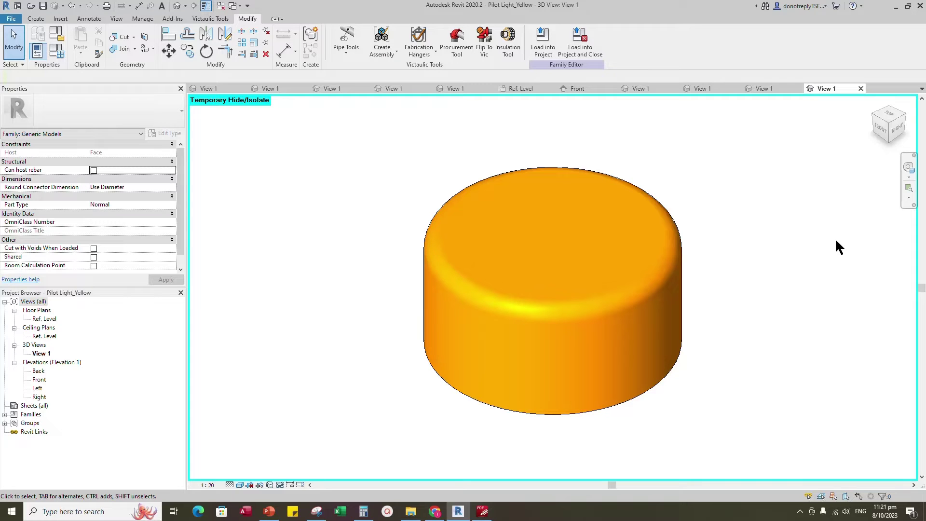
Load the Pilot Light_Yellow family into the control panel and place it on the door face below the upper-right red light.
{"action": "left_click", "coordinate": [543, 46]}
{"action": "left_click", "coordinate": [430, 322]}
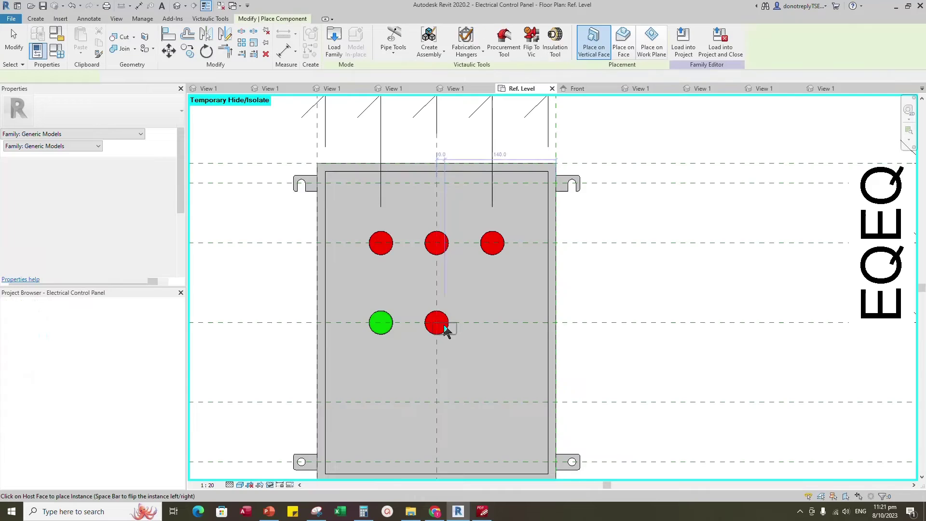
{"action": "left_click", "coordinate": [627, 48]}
{"action": "left_click", "coordinate": [492, 322]}
{"action": "key", "text": "Escape"}
Align the yellow pilot light with the Center (Front/Back) plane and lock the alignment.
{"action": "left_click", "coordinate": [170, 37]}
{"action": "left_click", "coordinate": [579, 322]}
{"action": "left_click", "coordinate": [502, 323]}
{"action": "left_click", "coordinate": [535, 339]}
{"action": "left_click", "coordinate": [535, 339]}
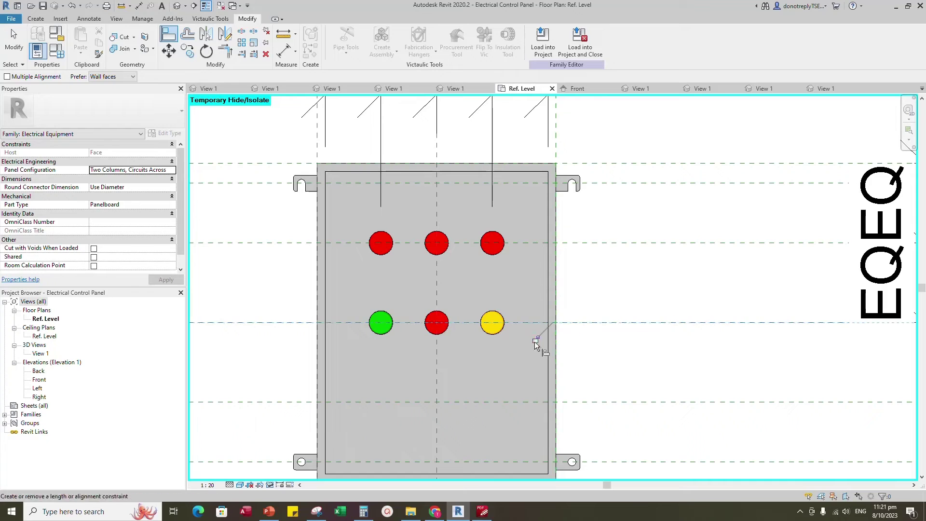
{"action": "key", "text": "Escape"}
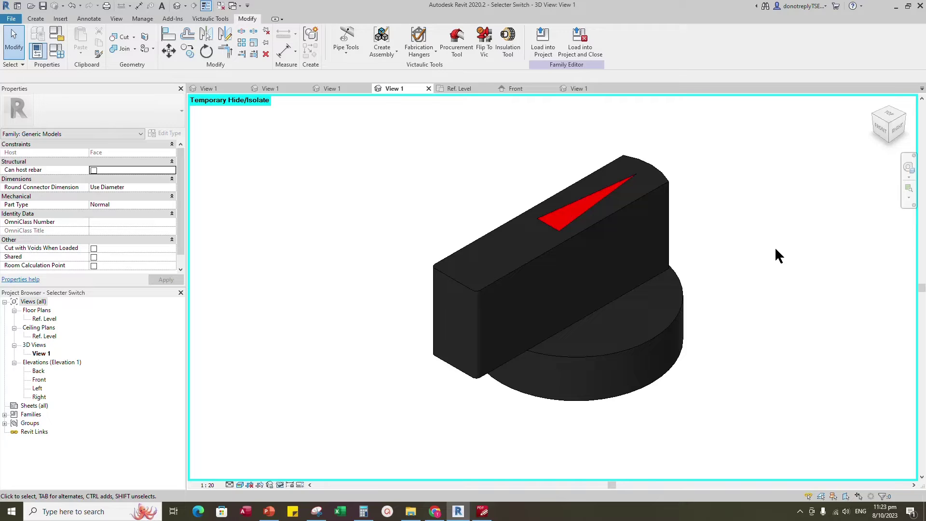
Load the Selecter Switch family into the control panel and place it on the door face below the green pilot light.
{"action": "left_click", "coordinate": [544, 48]}
{"action": "left_click", "coordinate": [436, 326]}
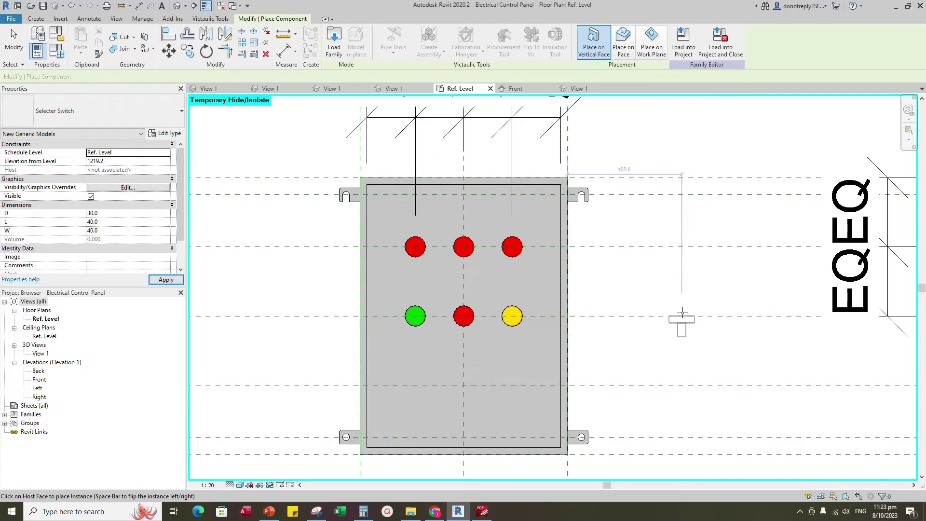
{"action": "left_click", "coordinate": [623, 44]}
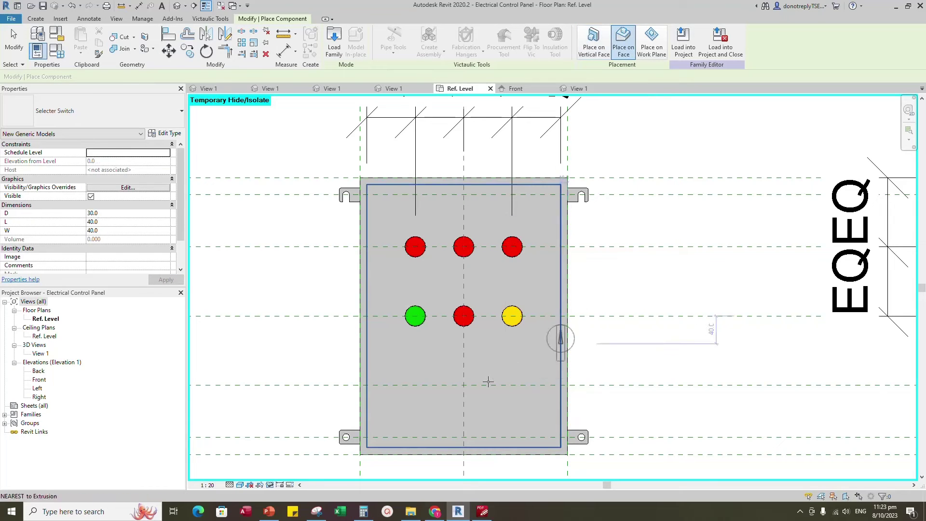
{"action": "left_click", "coordinate": [415, 386]}
{"action": "key", "text": "Escape"}
{"action": "key", "text": "Escape"}
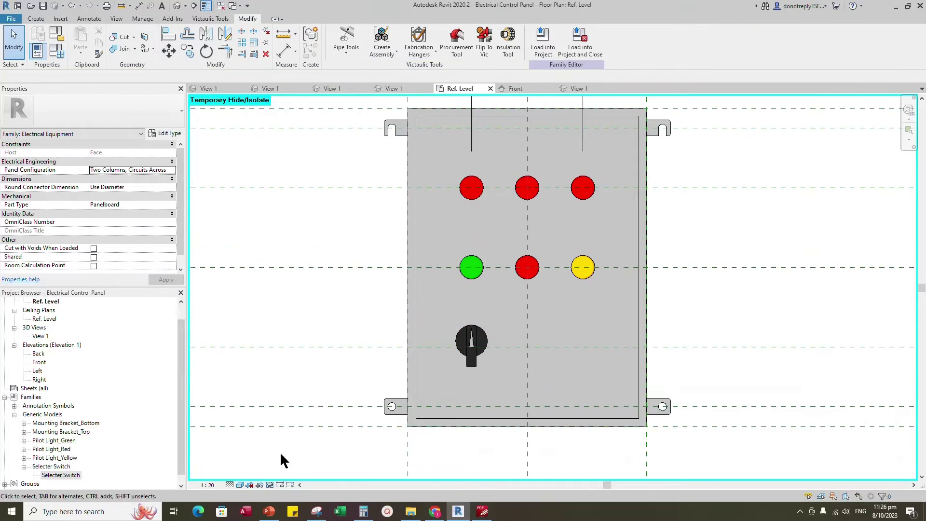
Switch the plan view to a realistic visual style that shows the components' material colours.
{"action": "left_click", "coordinate": [240, 484]}
{"action": "left_click", "coordinate": [255, 470]}
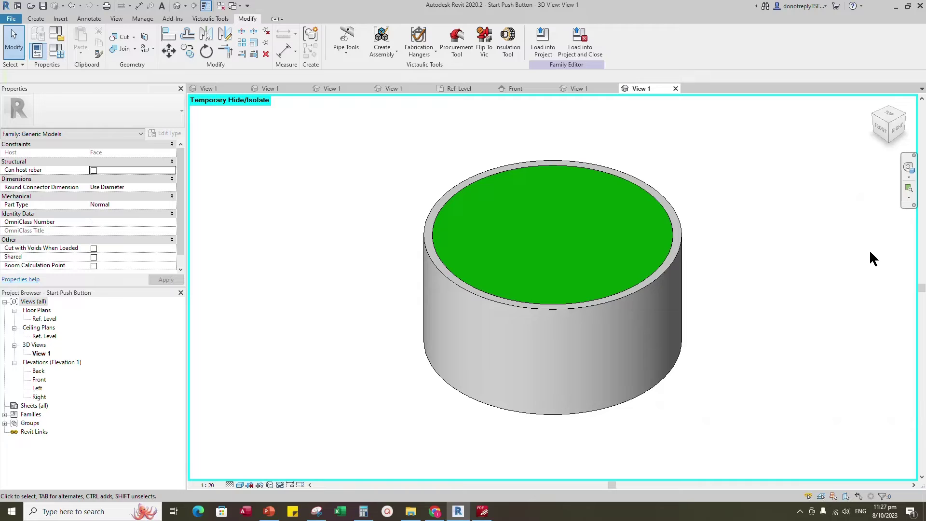
Load the Start Push Button family into Electrical Control Panel.rfa and place it on the door face at the middle of the bottom row.
{"action": "left_click", "coordinate": [542, 41]}
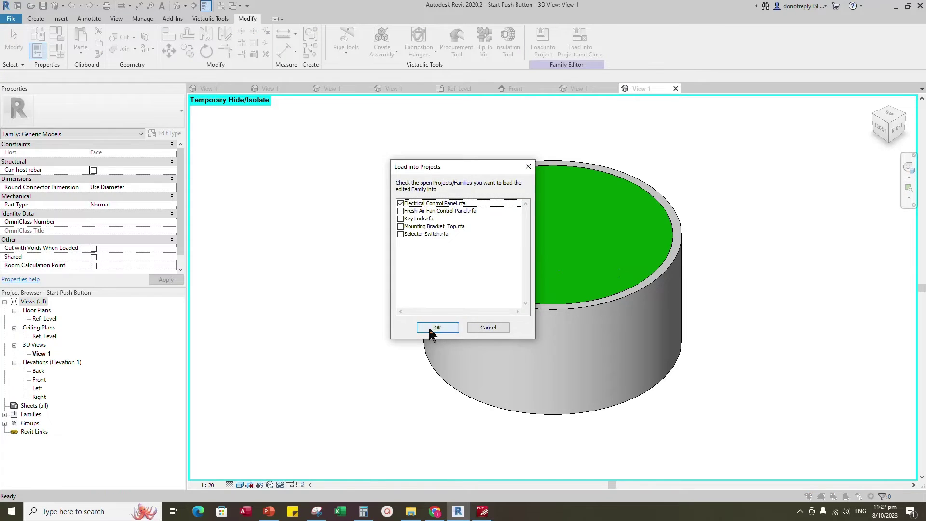
{"action": "left_click", "coordinate": [437, 327]}
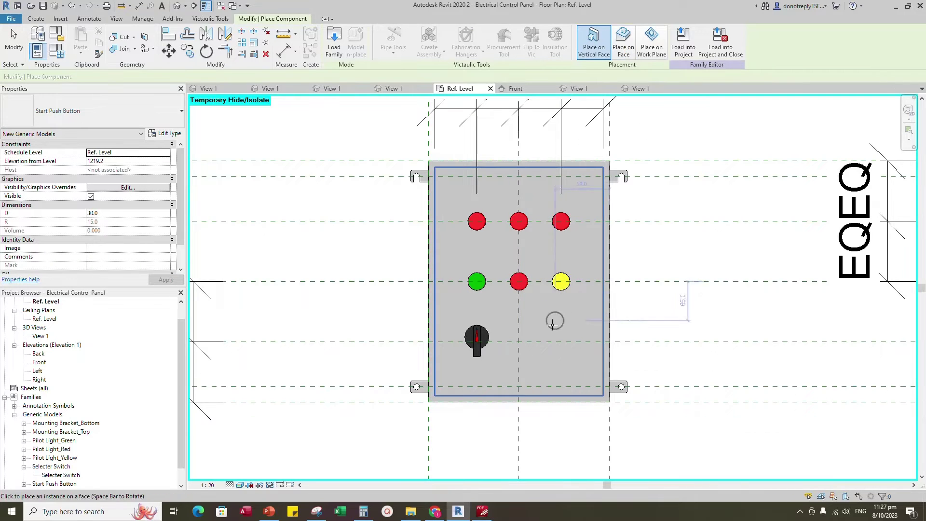
{"action": "left_click", "coordinate": [519, 341]}
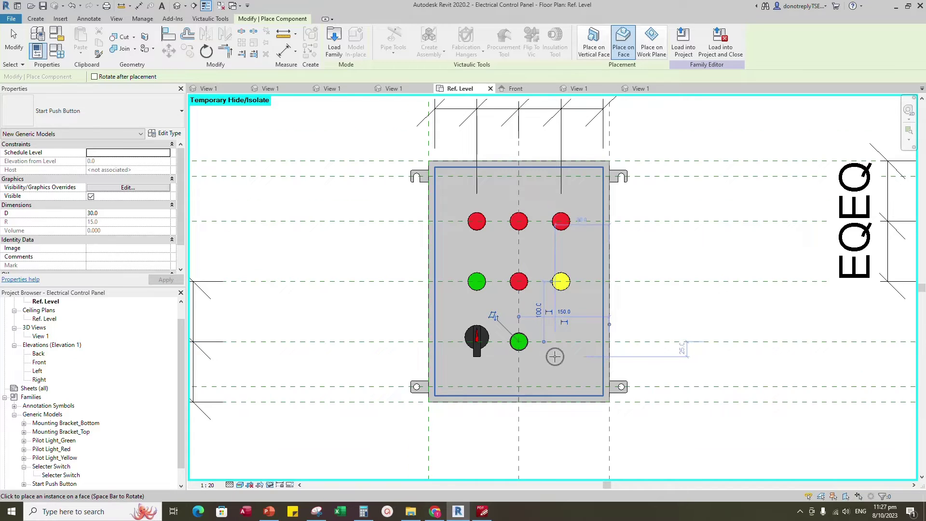
{"action": "scroll", "coordinate": [555, 357], "scroll_direction": "up", "scroll_amount": 2}
{"action": "key", "text": "Escape"}
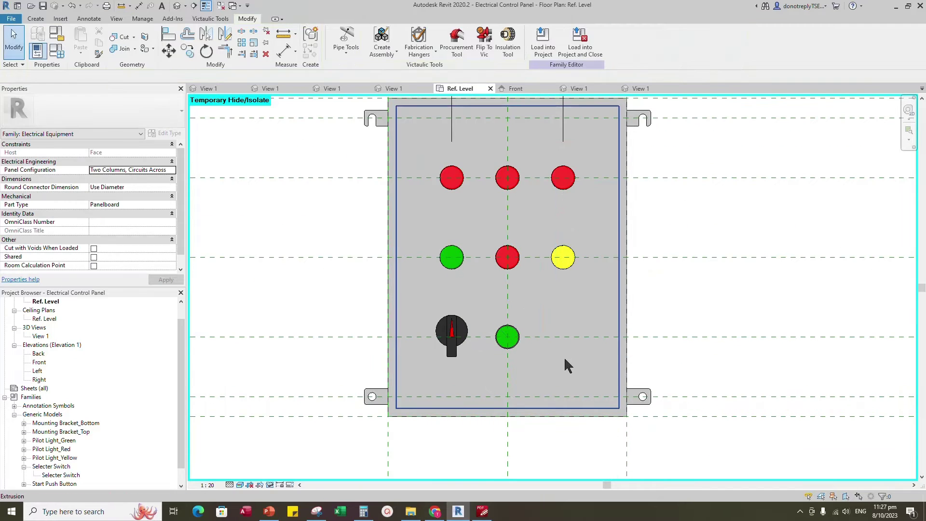
{"action": "double_click", "coordinate": [494, 354]}
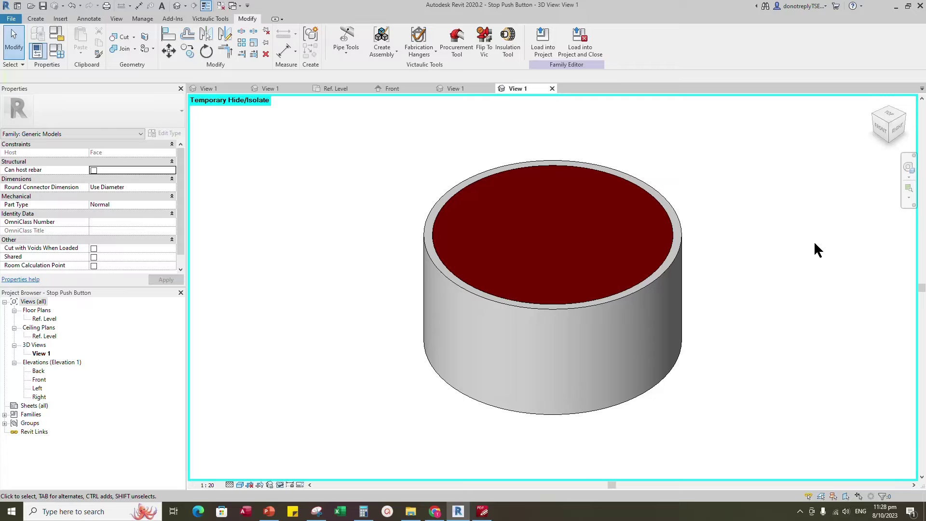
Load the Stop Push Button family into the control panel and place it on the door face below the yellow pilot light.
{"action": "left_click", "coordinate": [543, 39]}
{"action": "left_click", "coordinate": [439, 325]}
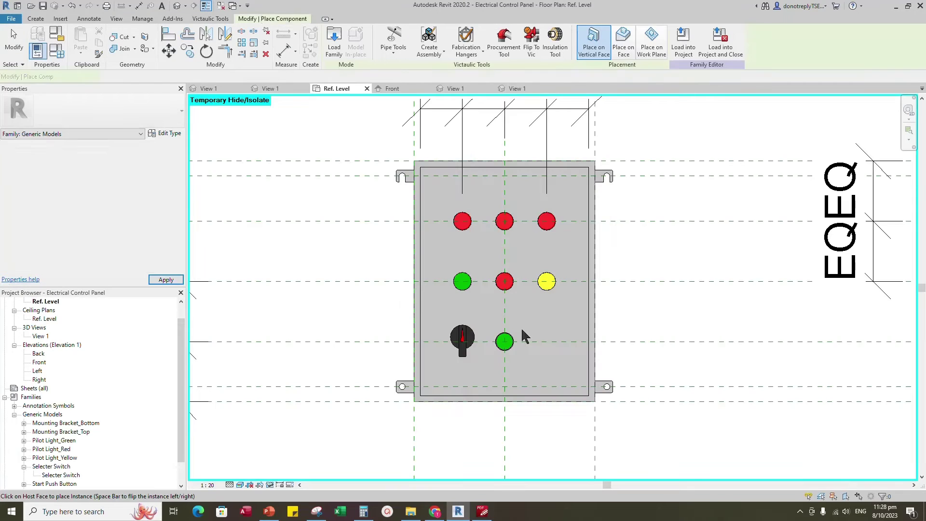
{"action": "left_click", "coordinate": [623, 43]}
{"action": "left_click", "coordinate": [547, 341]}
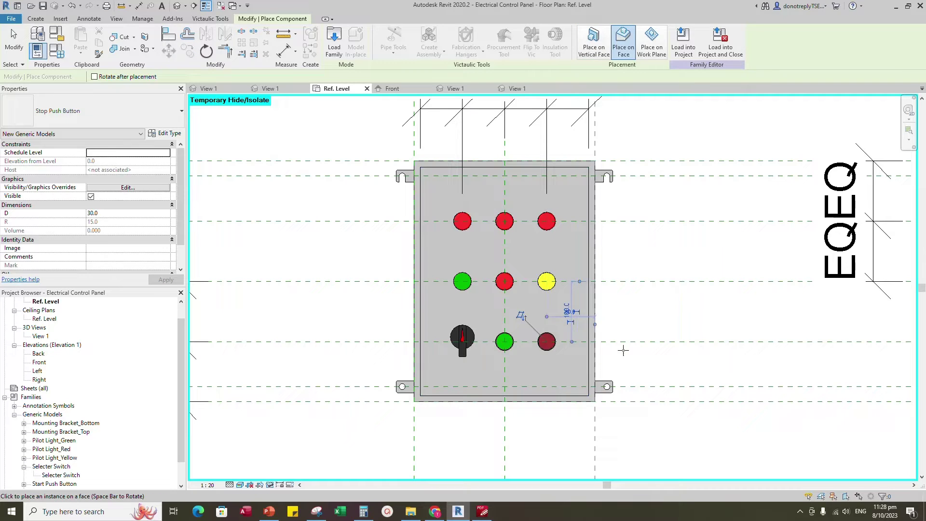
{"action": "key", "text": "Escape"}
{"action": "key", "text": "Escape"}
{"action": "scroll", "coordinate": [643, 361], "scroll_direction": "up", "scroll_amount": 1}
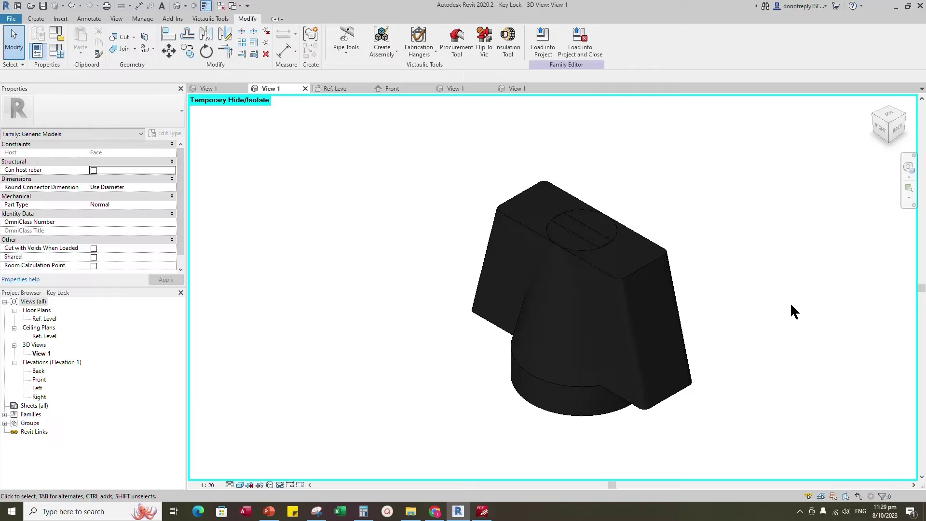
Load the Key Lock family and place it on the door face near the right edge, on the Center (Front/Back) plane.
{"action": "left_click", "coordinate": [542, 41]}
{"action": "left_click", "coordinate": [434, 325]}
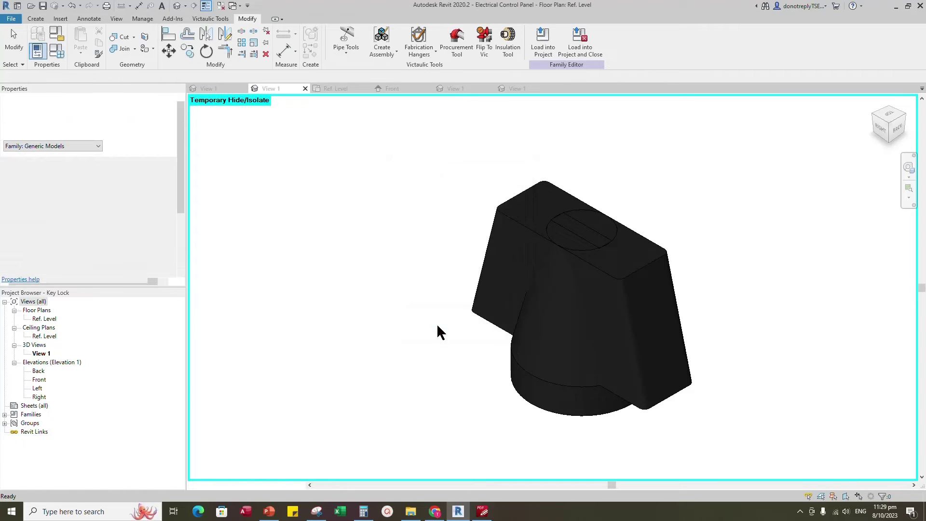
{"action": "left_click", "coordinate": [623, 41]}
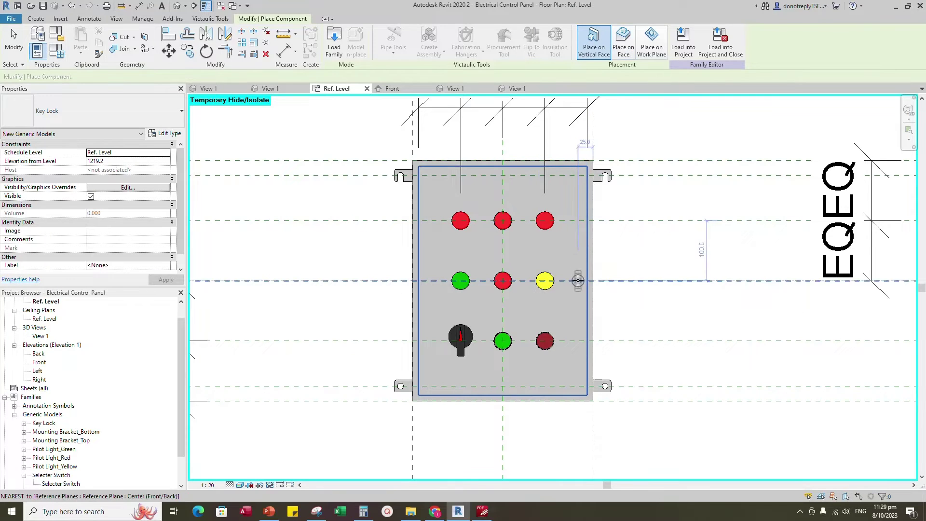
{"action": "left_click", "coordinate": [578, 281]}
{"action": "key", "text": "Escape"}
{"action": "key", "text": "Escape"}
Examine the components placed on the door in the 3D view, and return to the Ref. Level plan.
{"action": "left_click", "coordinate": [393, 88]}
{"action": "middle_click_drag", "start_coordinate": [641, 238], "coordinate": [769, 343], "text": "shift"}
{"action": "left_click", "coordinate": [274, 88]}
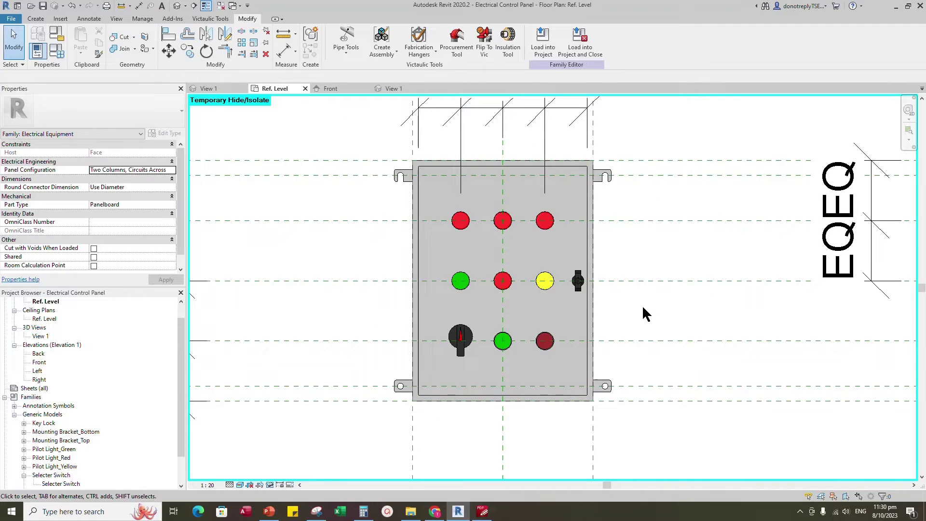
{"action": "scroll", "coordinate": [644, 311], "scroll_direction": "down", "scroll_amount": 1}
{"action": "scroll", "coordinate": [694, 261], "scroll_direction": "down", "scroll_amount": 2}
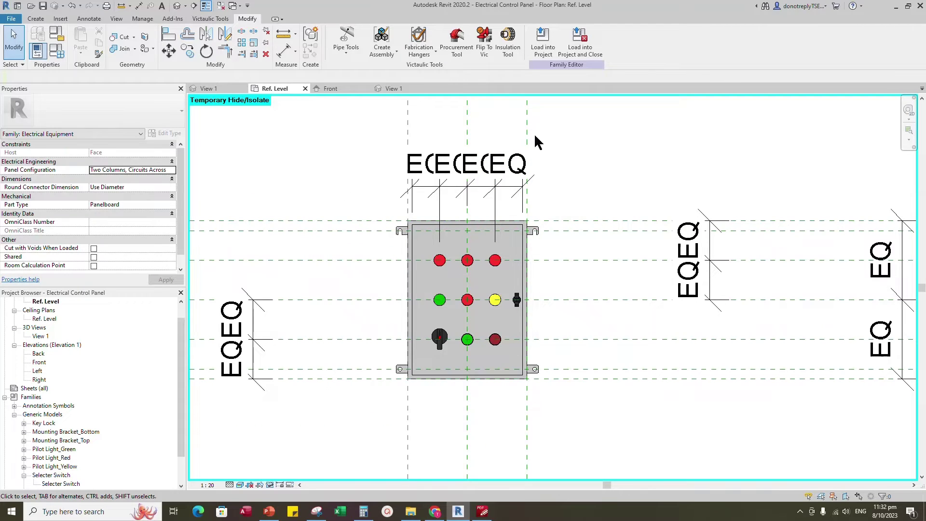
In the Front elevation, pick the reference plane at the door's base as work plane and open Floor Plan: Ref. Level.
{"action": "left_click", "coordinate": [331, 88]}
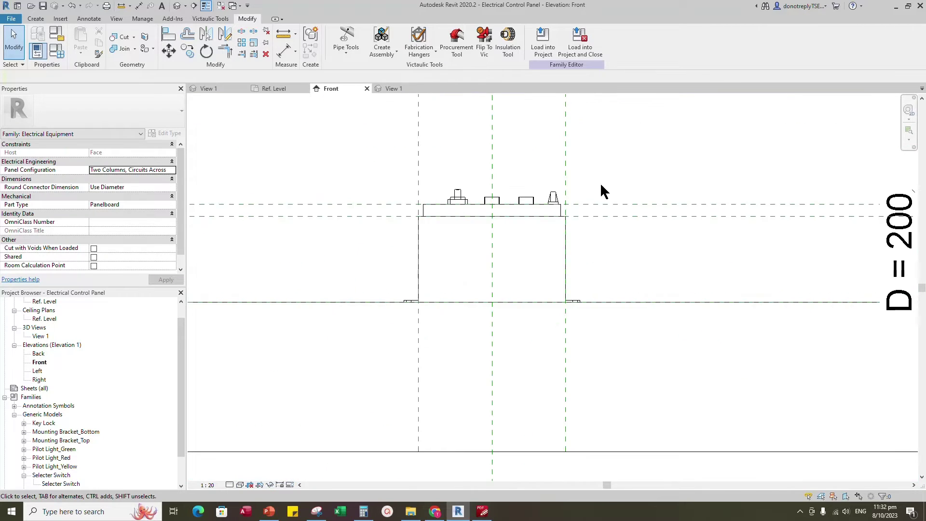
{"action": "left_click", "coordinate": [36, 20]}
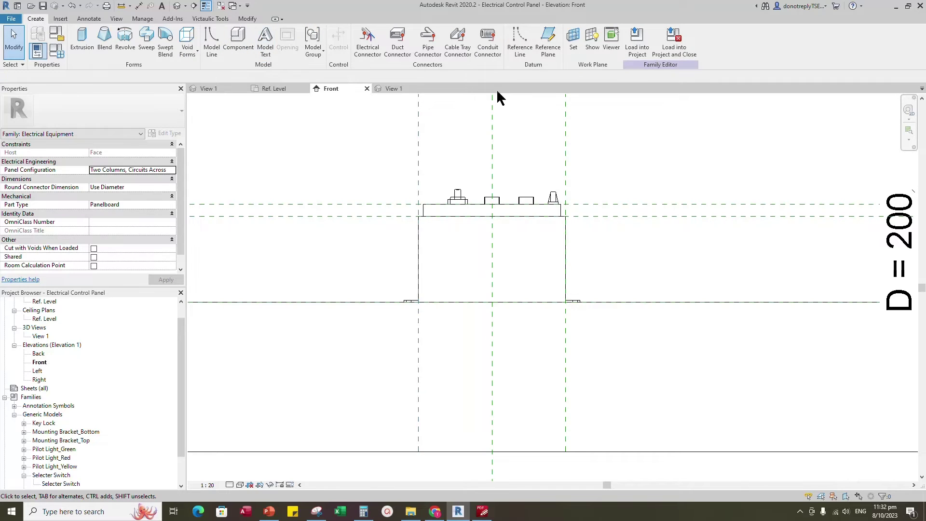
{"action": "left_click", "coordinate": [573, 43]}
{"action": "left_click", "coordinate": [384, 267]}
{"action": "left_click", "coordinate": [437, 312]}
{"action": "left_click", "coordinate": [519, 215]}
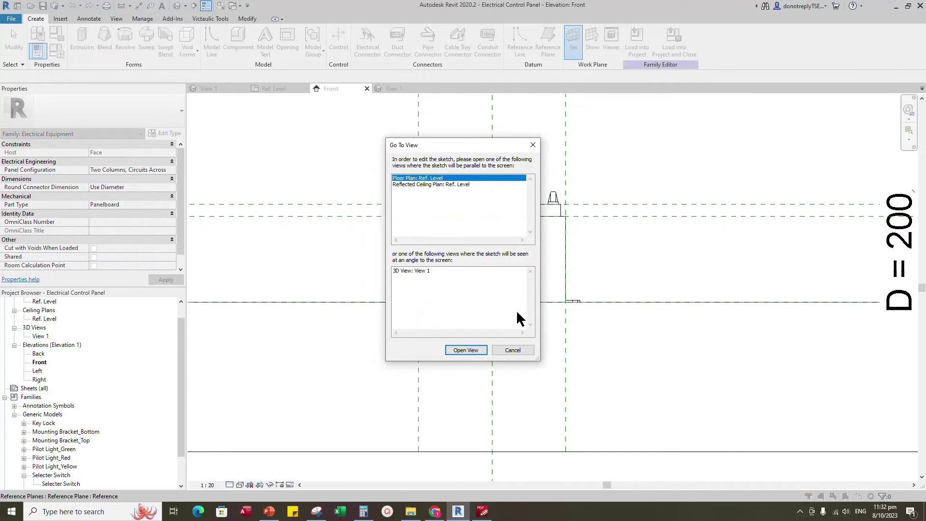
{"action": "left_click", "coordinate": [464, 346]}
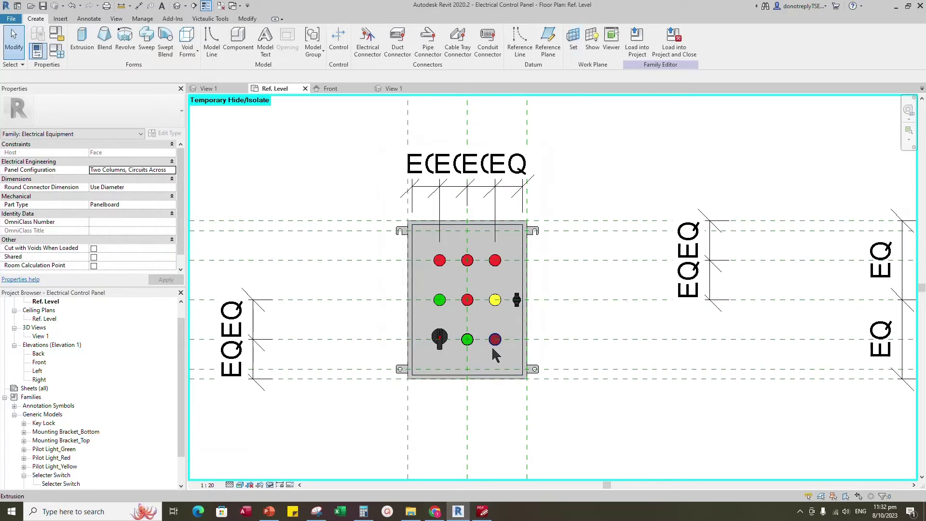
Create the model text INCOMING and place it in the empty area beside the panel's upper right.
{"action": "left_click", "coordinate": [264, 44]}
{"action": "type", "text": "INCOMING"}
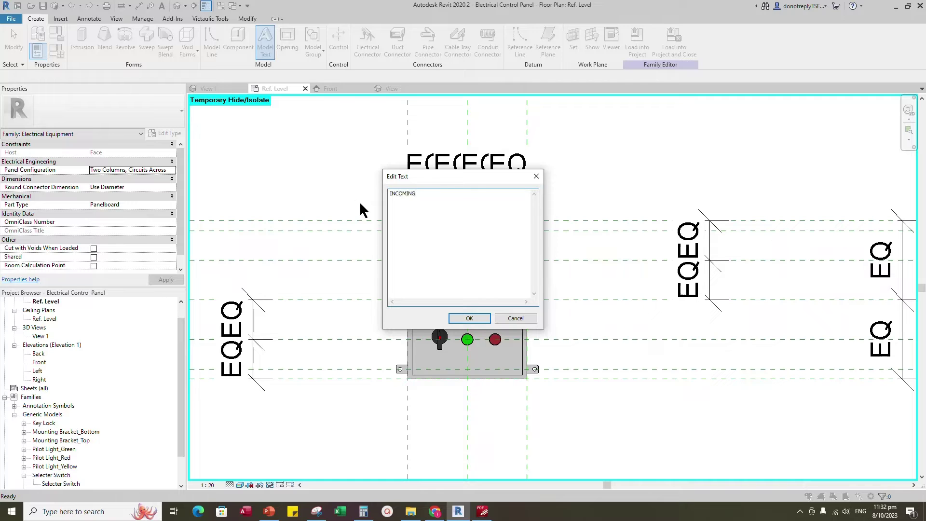
{"action": "left_click", "coordinate": [470, 319]}
{"action": "scroll", "coordinate": [542, 238], "scroll_direction": "down", "scroll_amount": 3}
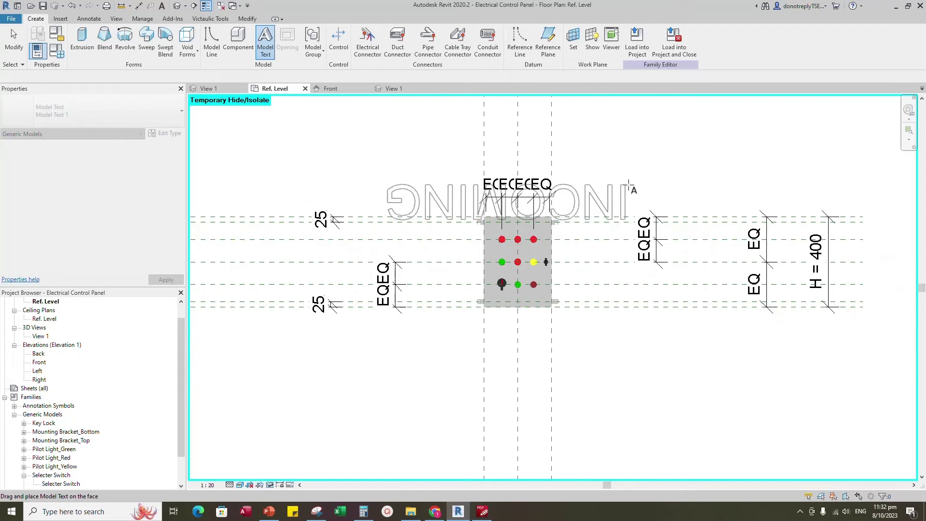
{"action": "scroll", "coordinate": [663, 170], "scroll_direction": "up", "scroll_amount": 1}
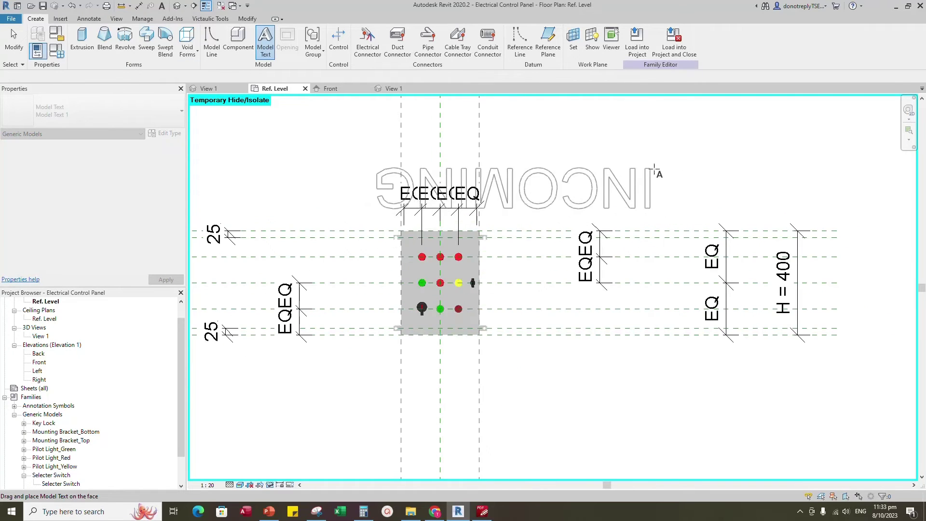
{"action": "left_click", "coordinate": [787, 158]}
{"action": "left_click", "coordinate": [770, 176]}
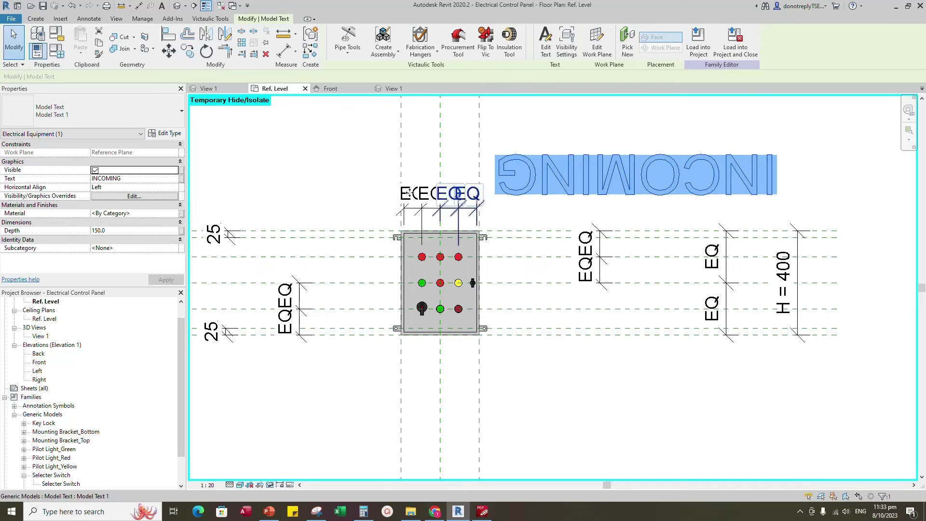
Reduce the text size of the INCOMING model text's type and make it bold.
{"action": "left_click", "coordinate": [165, 133]}
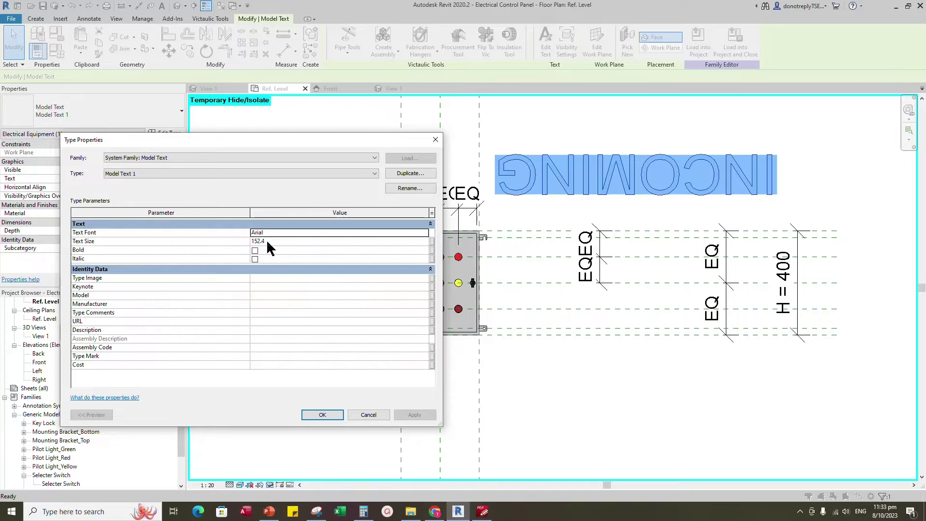
{"action": "left_click", "coordinate": [410, 173]}
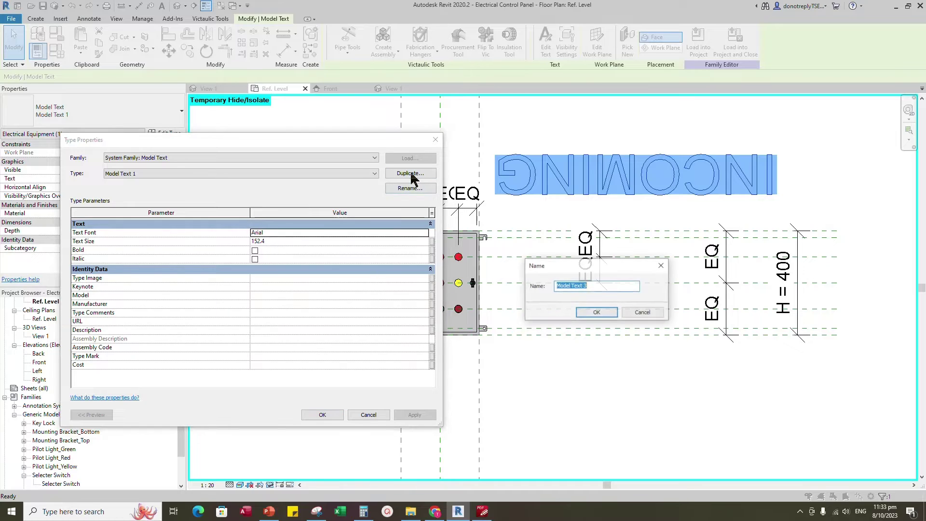
{"action": "left_click", "coordinate": [644, 312]}
{"action": "left_click", "coordinate": [262, 243]}
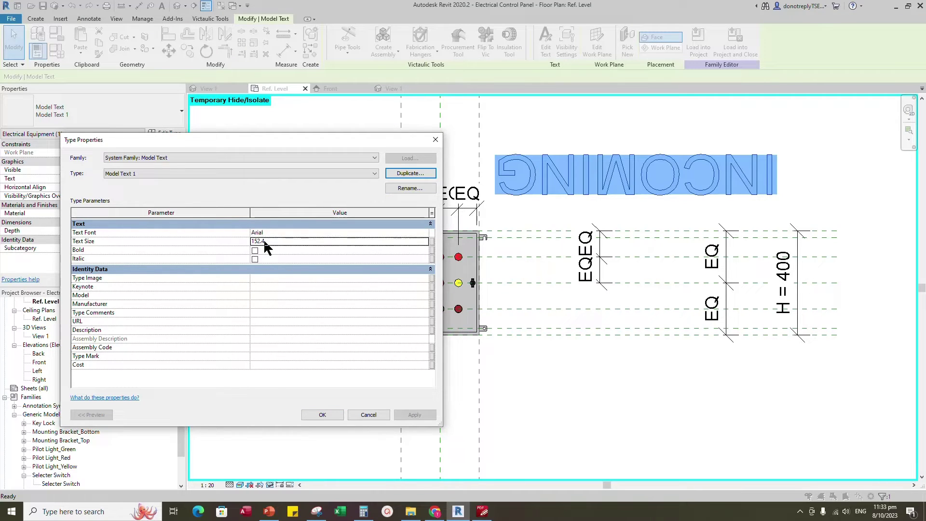
{"action": "left_click", "coordinate": [256, 251]}
{"action": "left_click", "coordinate": [413, 416]}
{"action": "left_click", "coordinate": [328, 415]}
Move the INCOMING model text close beside the panel's upper right and rotate it 180 degrees so it reads upright.
{"action": "scroll", "coordinate": [791, 165], "scroll_direction": "up", "scroll_amount": 1}
{"action": "left_click_drag", "start_coordinate": [733, 157], "coordinate": [437, 223]}
{"action": "key", "text": "r"}
{"action": "key", "text": "o"}
{"action": "left_click", "coordinate": [539, 220]}
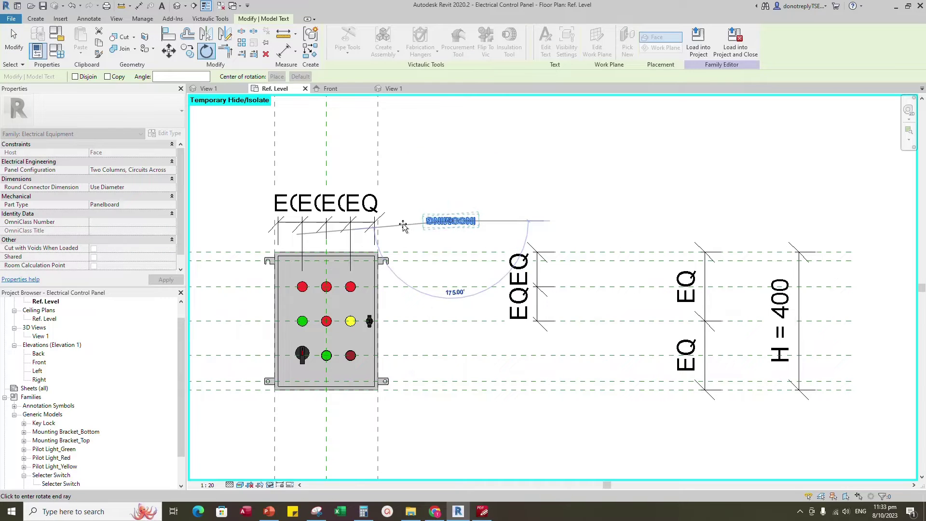
{"action": "left_click", "coordinate": [395, 220]}
Move the INCOMING text onto the door, just above the top row of red pilot lights.
{"action": "scroll", "coordinate": [441, 234], "scroll_direction": "up", "scroll_amount": 2}
{"action": "left_click_drag", "start_coordinate": [451, 219], "coordinate": [288, 285]}
{"action": "left_click", "coordinate": [593, 176]}
{"action": "scroll", "coordinate": [593, 177], "scroll_direction": "down", "scroll_amount": 1}
{"action": "scroll", "coordinate": [345, 265], "scroll_direction": "up", "scroll_amount": 2}
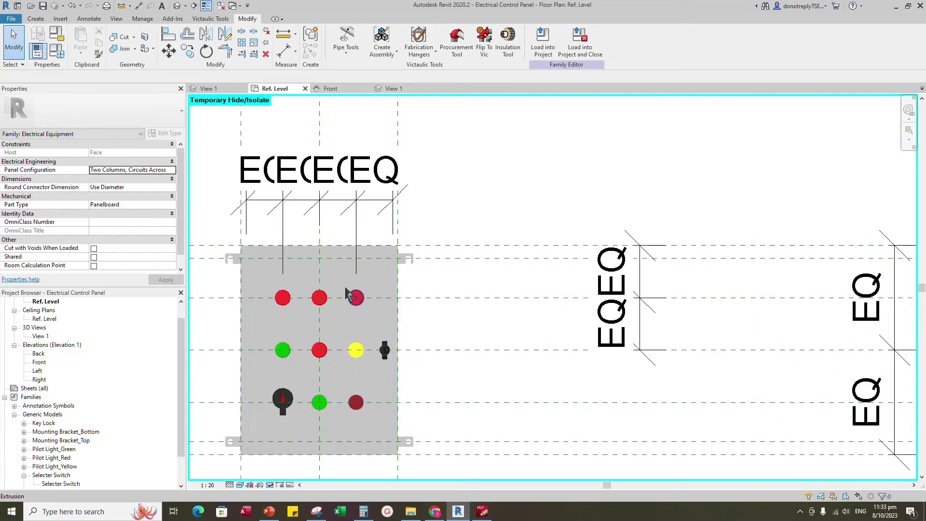
{"action": "scroll", "coordinate": [325, 280], "scroll_direction": "down", "scroll_amount": 3}
{"action": "middle_click_drag", "start_coordinate": [384, 252], "coordinate": [527, 203]}
{"action": "scroll", "coordinate": [527, 209], "scroll_direction": "up", "scroll_amount": 2}
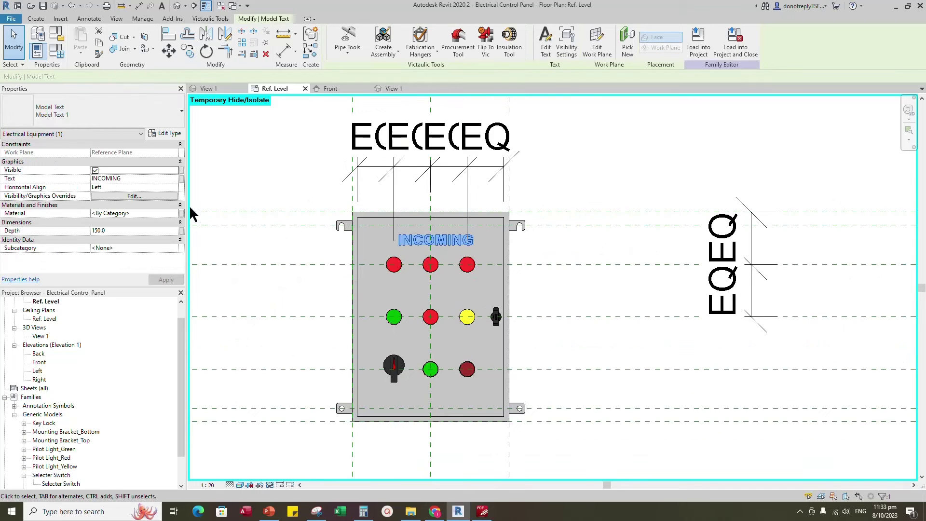
Set the INCOMING text's horizontal alignment to Center and its depth to 2.0.
{"action": "left_click", "coordinate": [175, 187]}
{"action": "left_click", "coordinate": [103, 203]}
{"action": "left_click", "coordinate": [106, 231]}
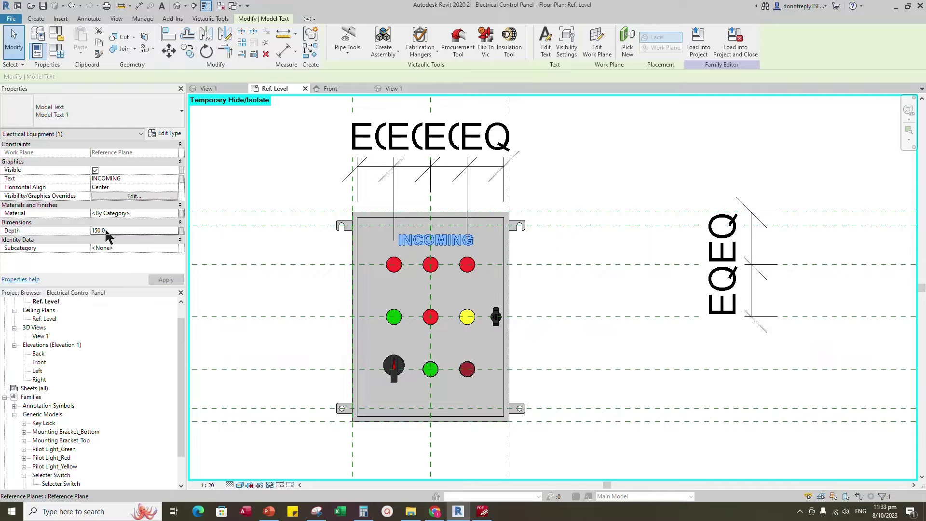
{"action": "left_click", "coordinate": [165, 280]}
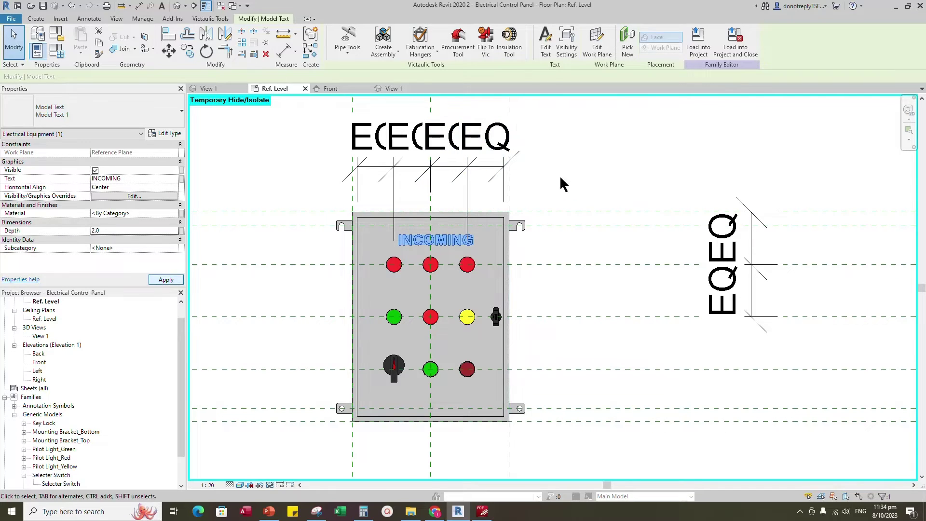
{"action": "left_click", "coordinate": [559, 175]}
Align the INCOMING text to the panel's vertical centre reference plane and shift it slightly down toward the top pilot lights.
{"action": "left_click", "coordinate": [169, 34]}
{"action": "left_click", "coordinate": [432, 206]}
{"action": "left_click", "coordinate": [436, 240]}
{"action": "scroll", "coordinate": [446, 268], "scroll_direction": "up", "scroll_amount": 2}
{"action": "key", "text": "Escape"}
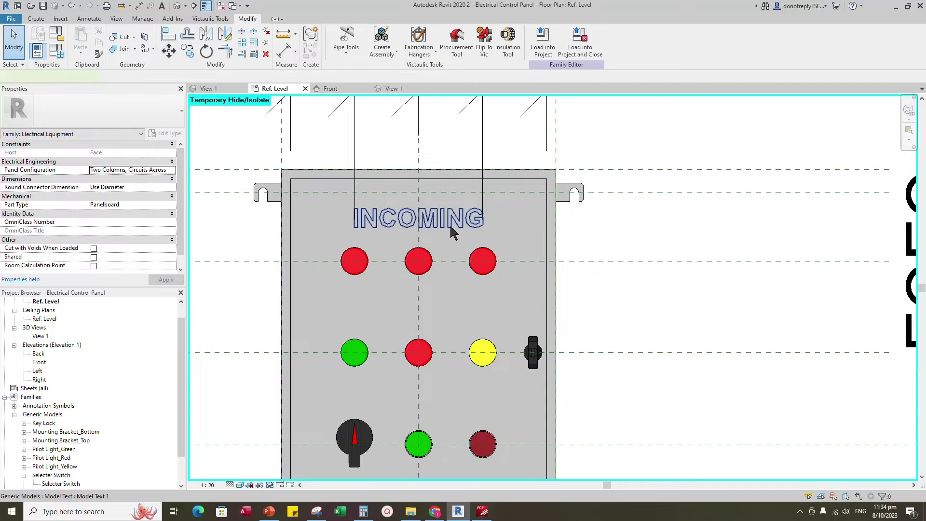
{"action": "left_click", "coordinate": [450, 226]}
{"action": "left_click_drag", "start_coordinate": [450, 226], "coordinate": [463, 237]}
{"action": "left_click", "coordinate": [463, 237]}
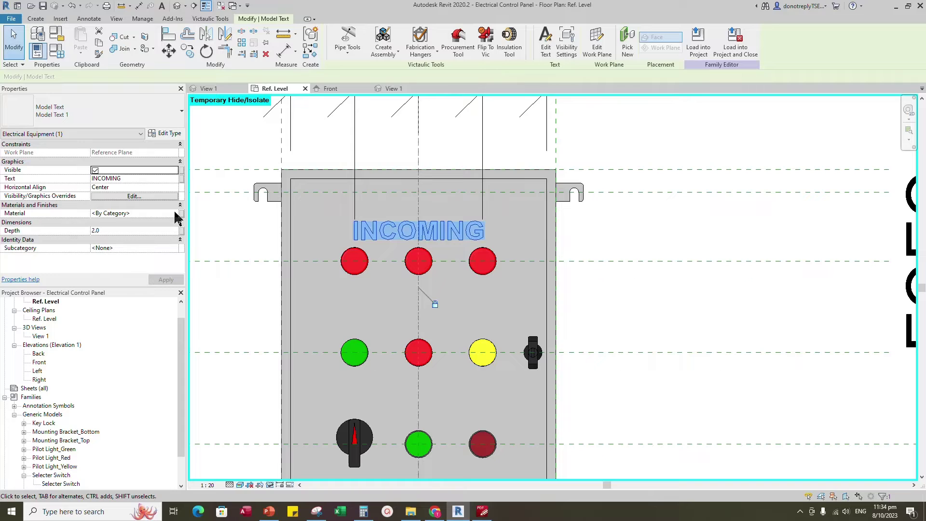
Create a new material named Labelling_Black for the INCOMING text.
{"action": "left_click", "coordinate": [177, 213]}
{"action": "left_click", "coordinate": [129, 389]}
{"action": "left_click", "coordinate": [147, 399]}
{"action": "right_click", "coordinate": [158, 282]}
{"action": "left_click", "coordinate": [185, 308]}
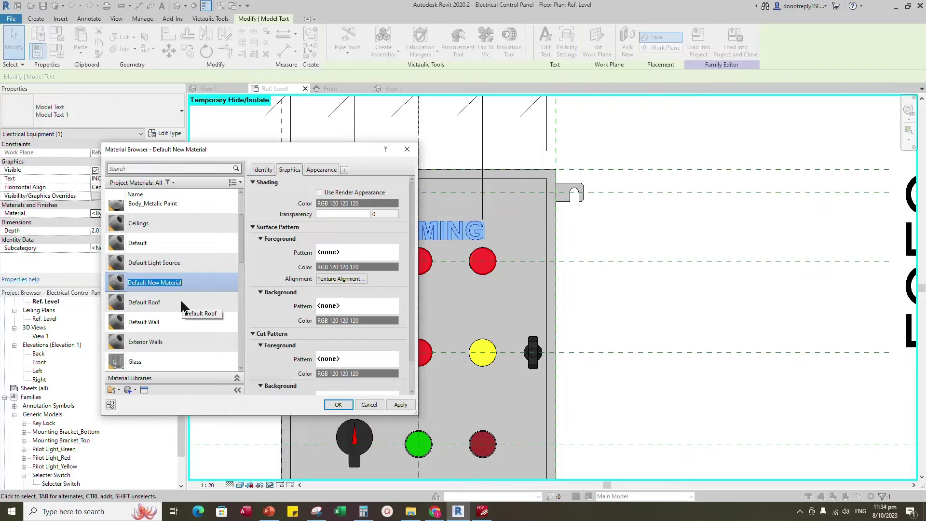
{"action": "type", "text": "Labelling_Black"}
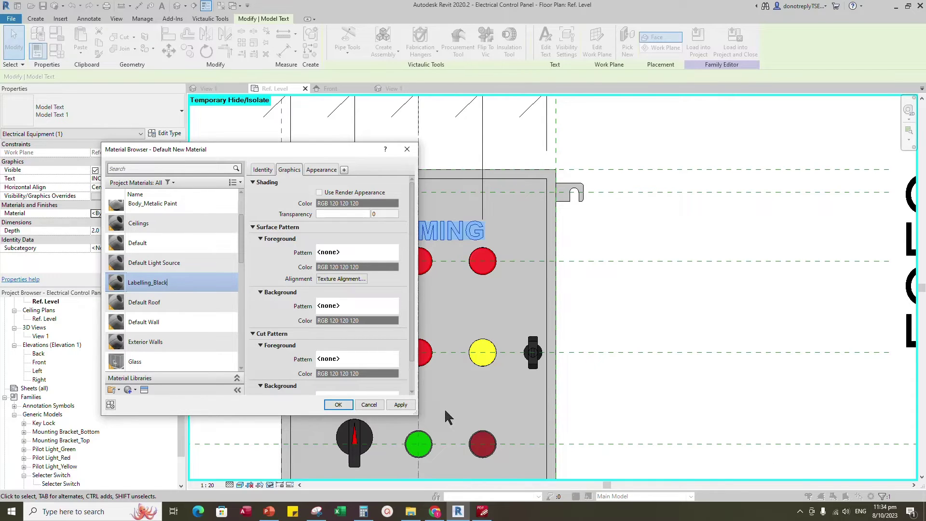
{"action": "left_click", "coordinate": [400, 405]}
Duplicate the Labelling_Black appearance asset, colour it black, use the render appearance for shading, and assign the material to the text.
{"action": "left_click", "coordinate": [316, 169]}
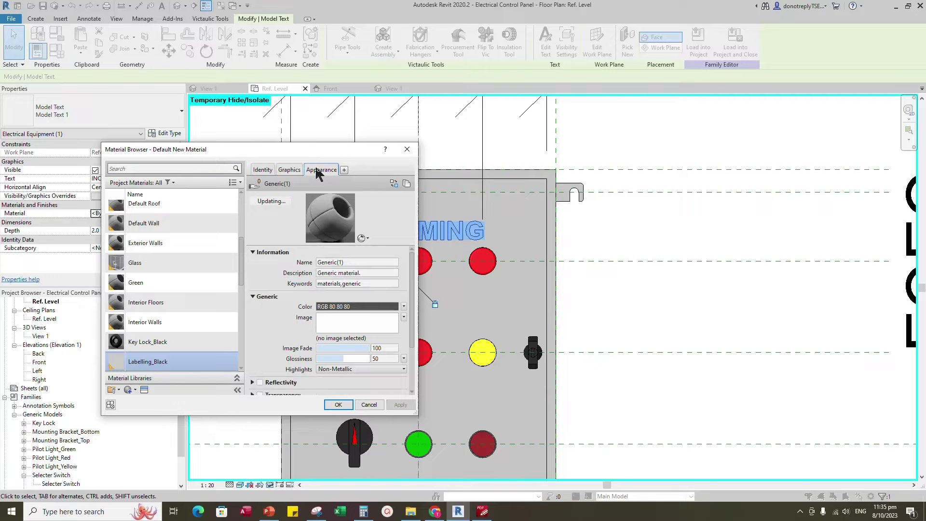
{"action": "left_click", "coordinate": [407, 184]}
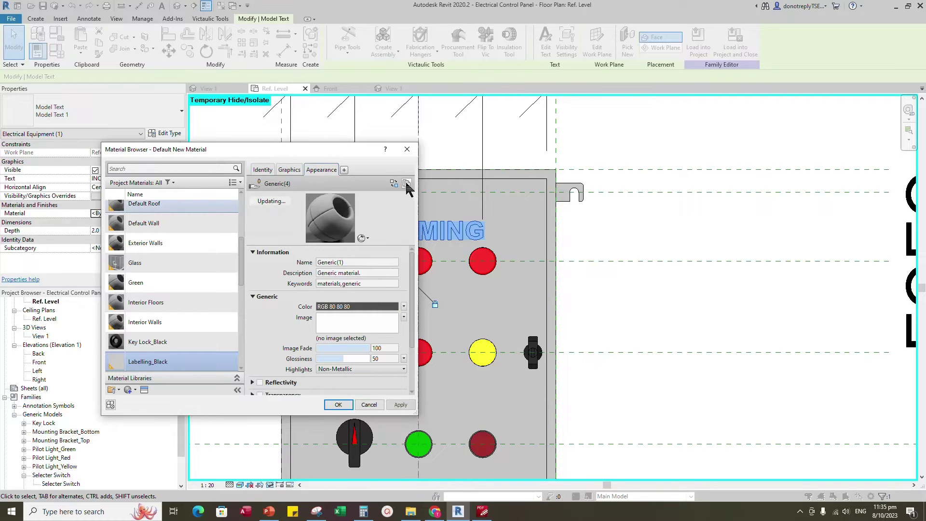
{"action": "left_click", "coordinate": [353, 307]}
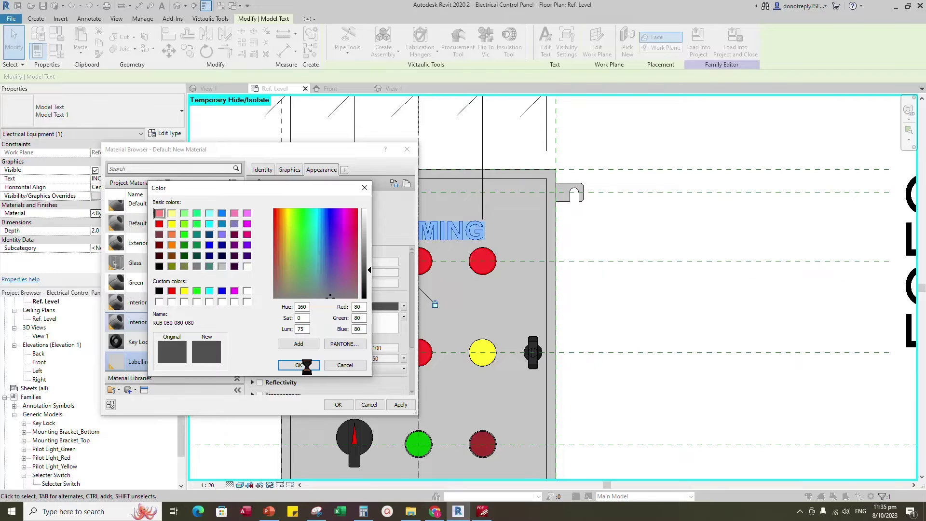
{"action": "left_click", "coordinate": [291, 170]}
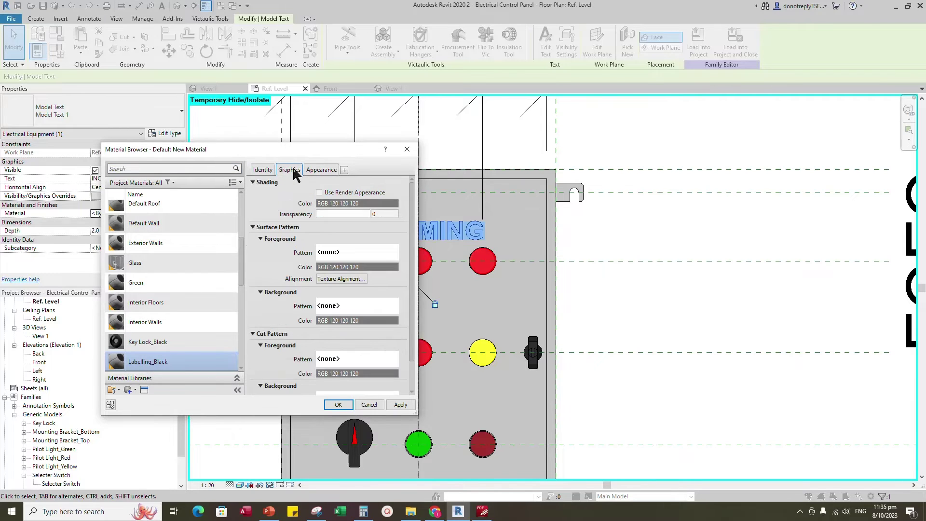
{"action": "left_click", "coordinate": [319, 193]}
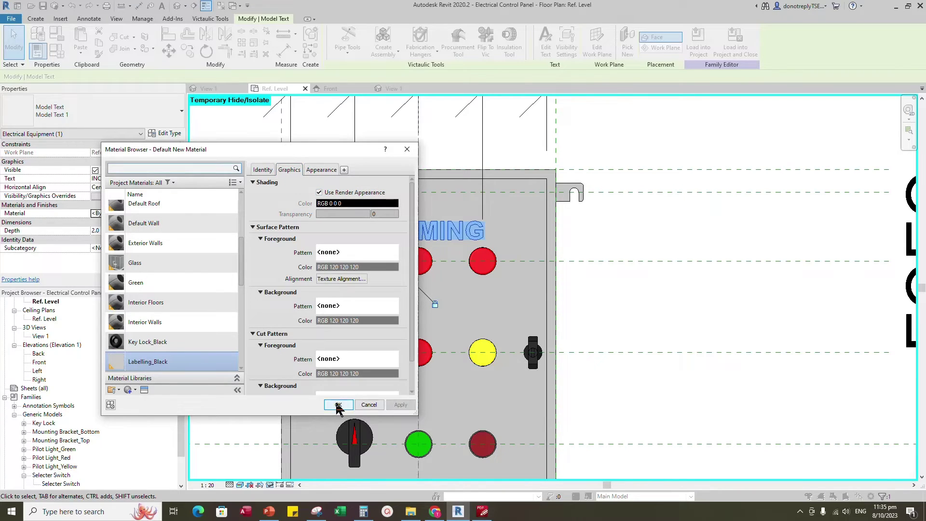
{"action": "left_click", "coordinate": [338, 404]}
{"action": "left_click", "coordinate": [699, 321]}
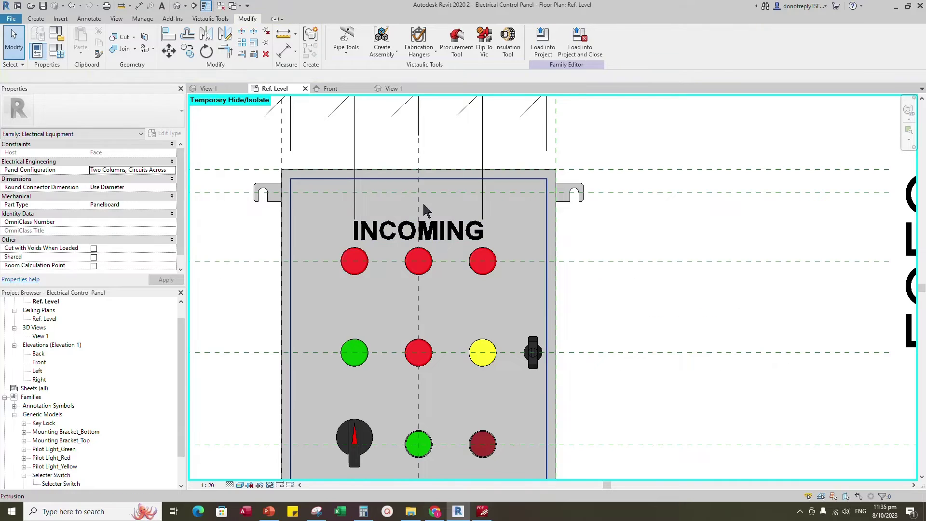
Set the text size of the INCOMING label's type to 15.
{"action": "left_click", "coordinate": [416, 231]}
{"action": "scroll", "coordinate": [646, 285], "scroll_direction": "down", "scroll_amount": 1}
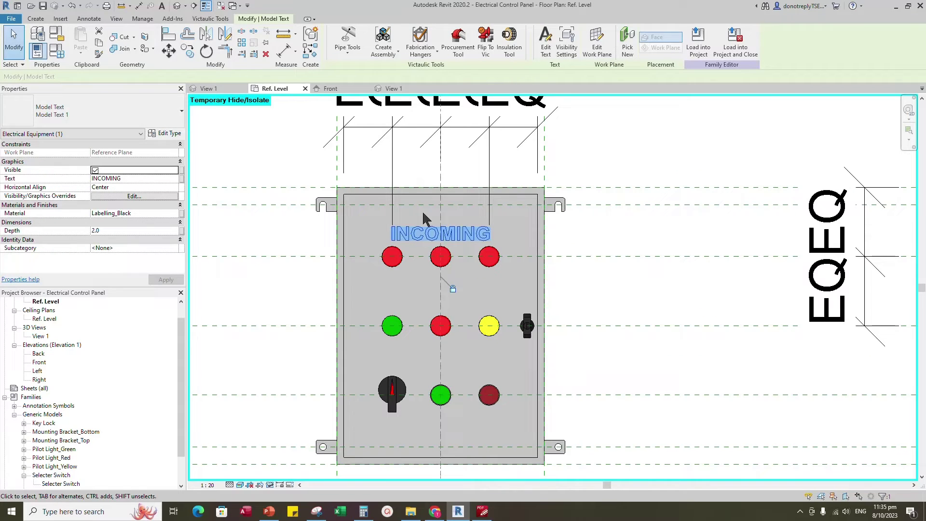
{"action": "left_click", "coordinate": [170, 135]}
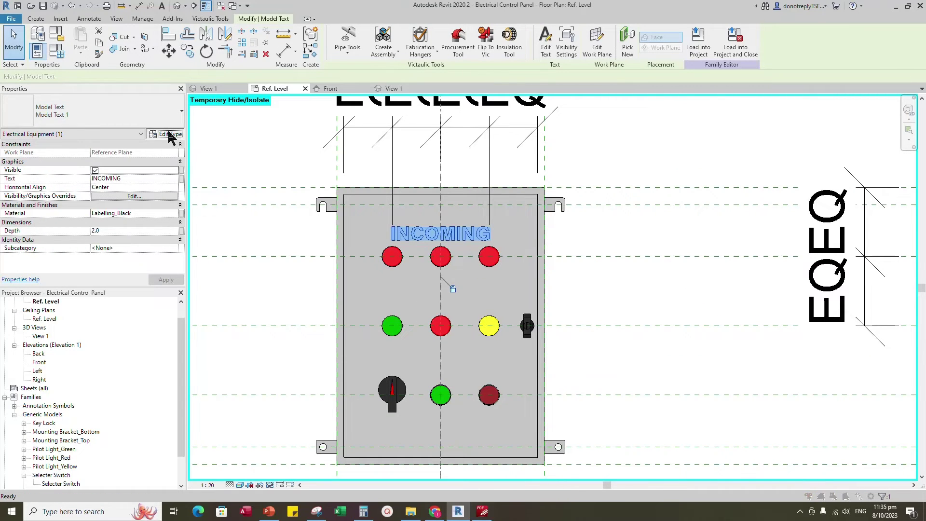
{"action": "left_click", "coordinate": [270, 241]}
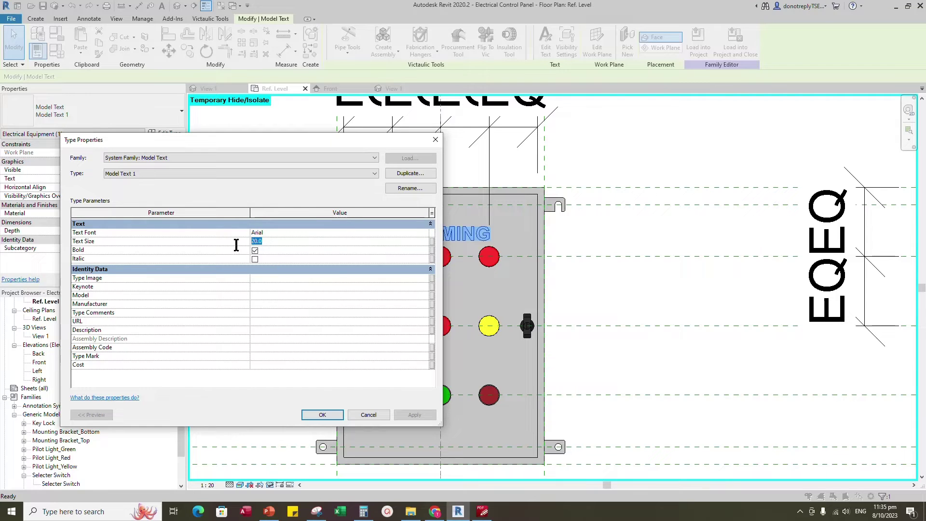
{"action": "type", "text": "15"}
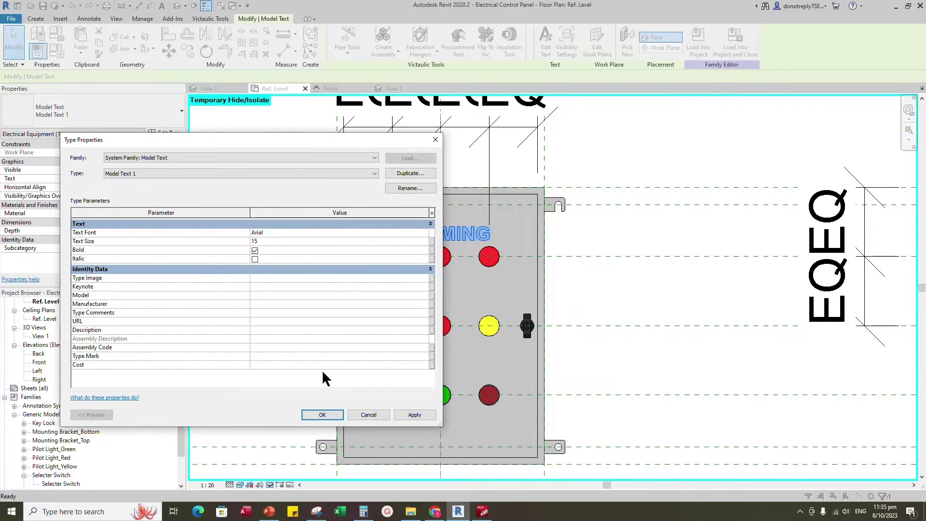
{"action": "left_click", "coordinate": [415, 414]}
{"action": "left_click", "coordinate": [323, 415]}
{"action": "left_click", "coordinate": [588, 337]}
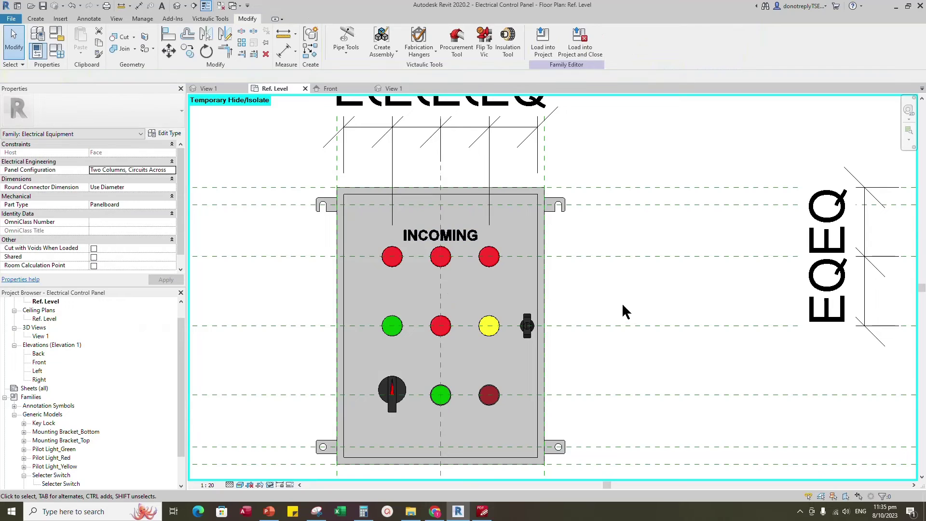
Copy the INCOMING text straight down above the middle-row red pilot light and change the copy's text to SL.
{"action": "left_click", "coordinate": [463, 236]}
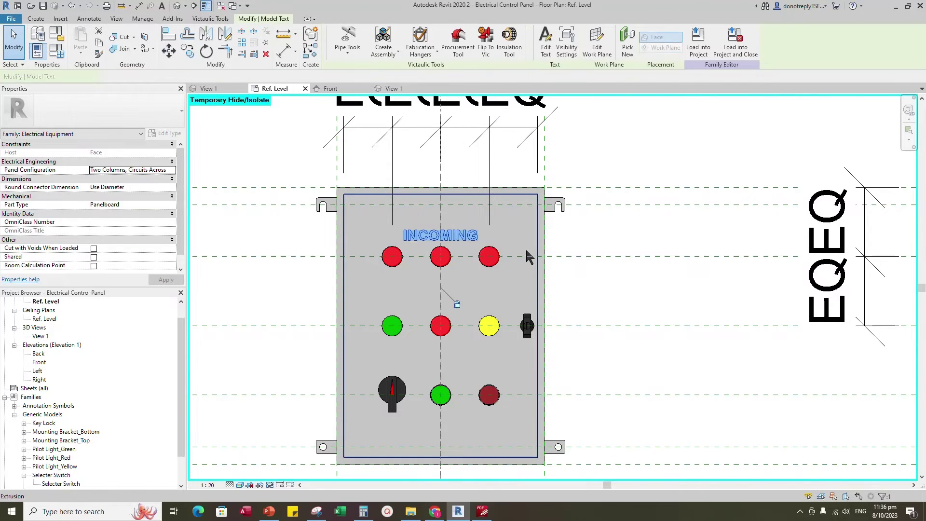
{"action": "left_click", "coordinate": [187, 50]}
{"action": "left_click", "coordinate": [440, 235]}
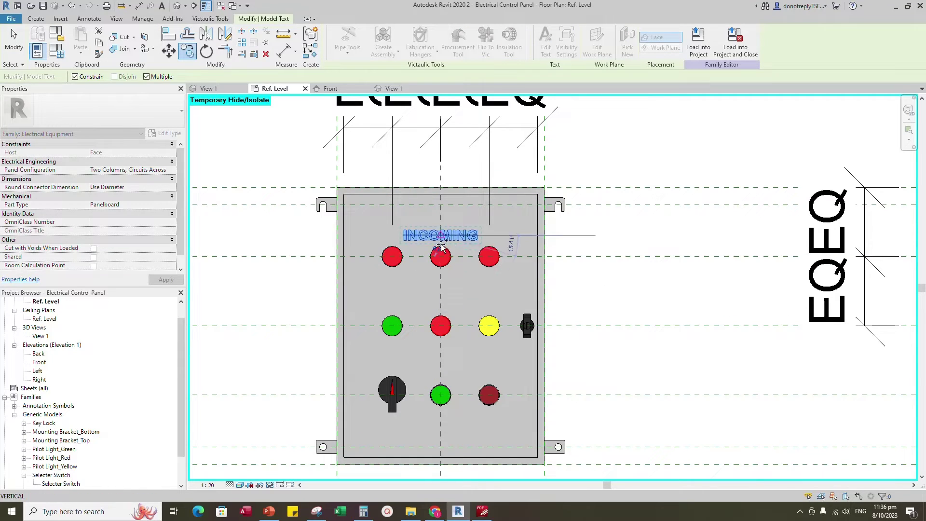
{"action": "left_click", "coordinate": [440, 305]}
{"action": "key", "text": "Escape"}
{"action": "key", "text": "Escape"}
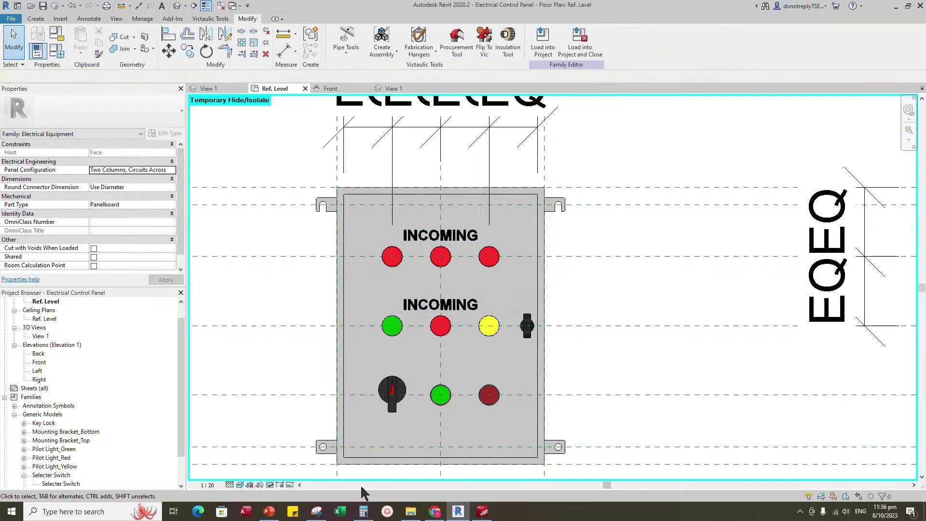
{"action": "double_click", "coordinate": [435, 309]}
{"action": "type", "text": "SL"}
{"action": "left_click", "coordinate": [475, 319]}
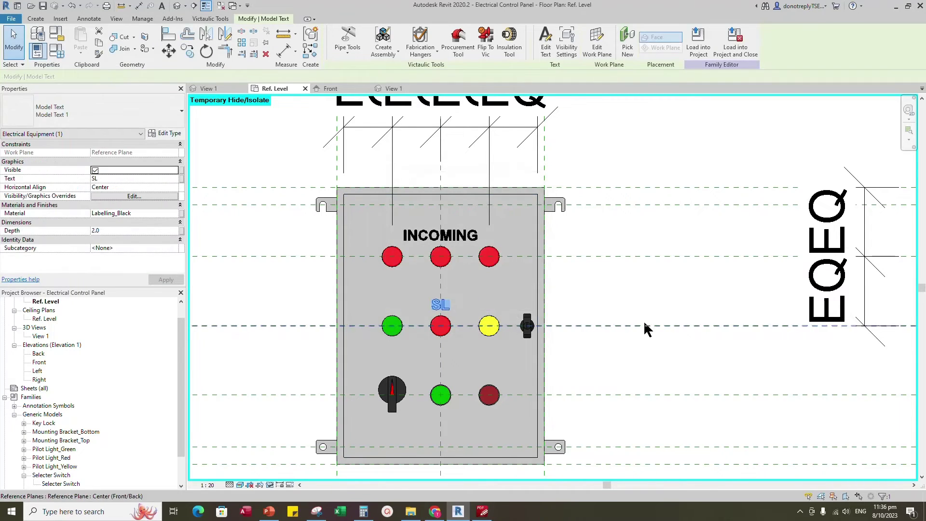
Copy the SL label above the green and the yellow pilot lights of the middle row.
{"action": "left_click", "coordinate": [440, 304]}
{"action": "key", "text": "c"}
{"action": "key", "text": "o"}
{"action": "left_click", "coordinate": [441, 305]}
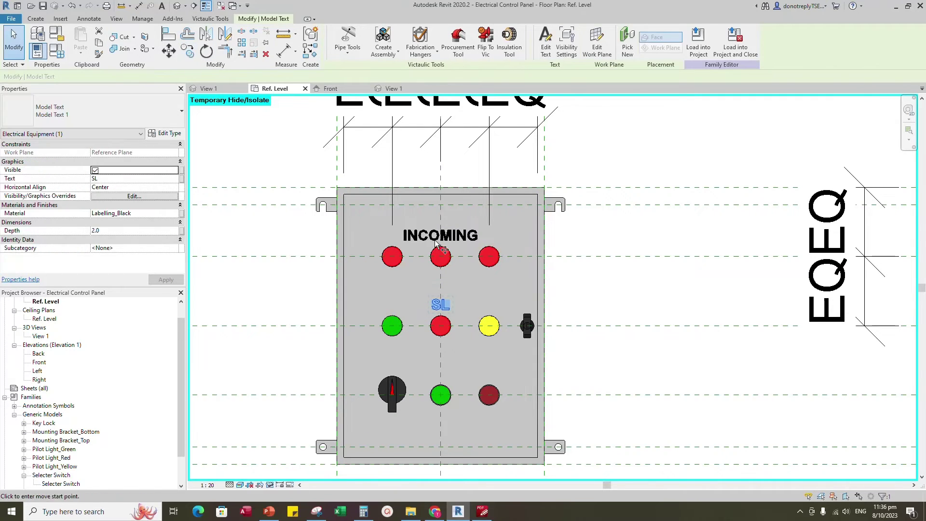
{"action": "left_click", "coordinate": [392, 256]}
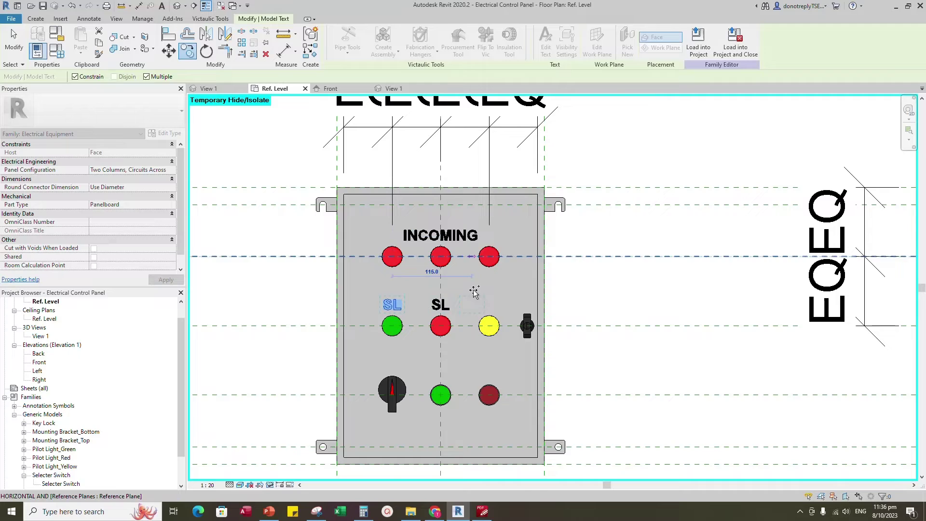
{"action": "key", "text": "Escape"}
{"action": "left_click", "coordinate": [187, 50]}
{"action": "left_click", "coordinate": [441, 256]}
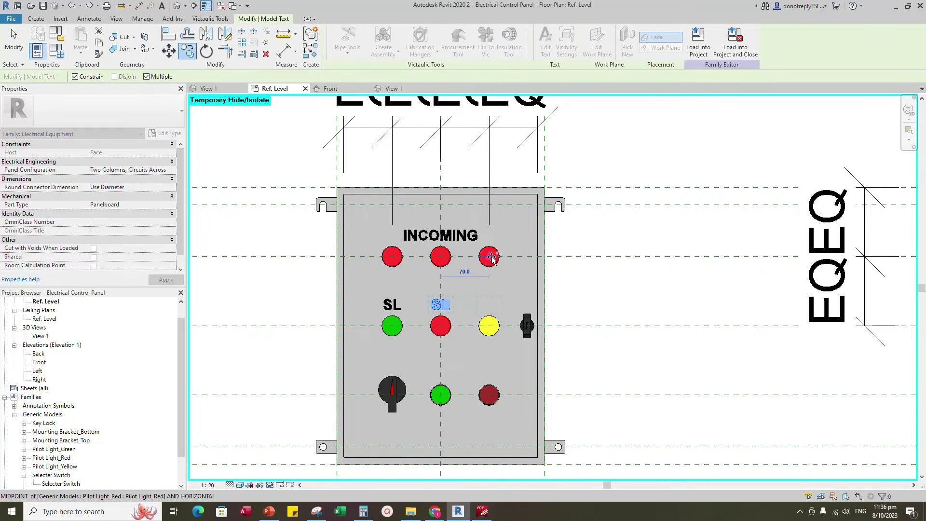
{"action": "left_click", "coordinate": [489, 256]}
{"action": "key", "text": "Escape"}
Change the label above the green pilot light to RL and the one above the yellow pilot light to TL.
{"action": "double_click", "coordinate": [390, 306]}
{"action": "type", "text": "RL"}
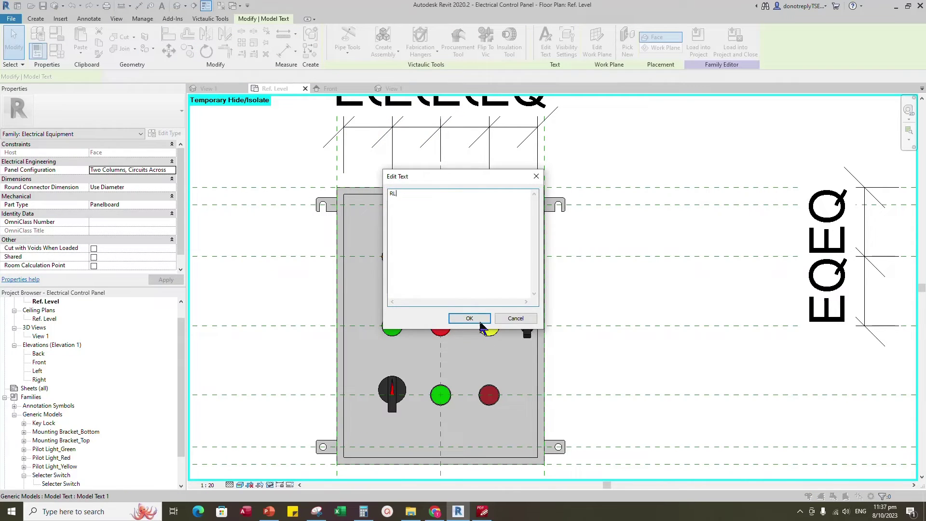
{"action": "left_click", "coordinate": [470, 318]}
{"action": "double_click", "coordinate": [484, 305]}
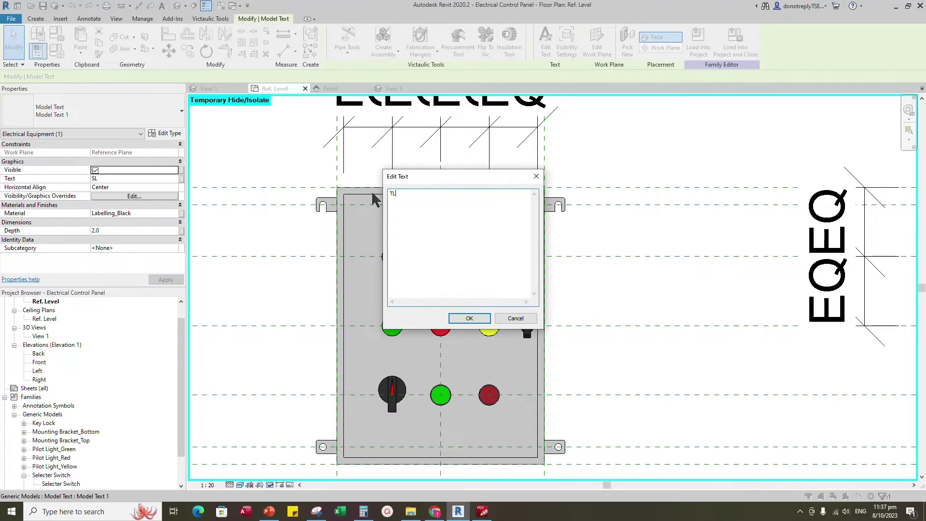
{"action": "left_click", "coordinate": [469, 318]}
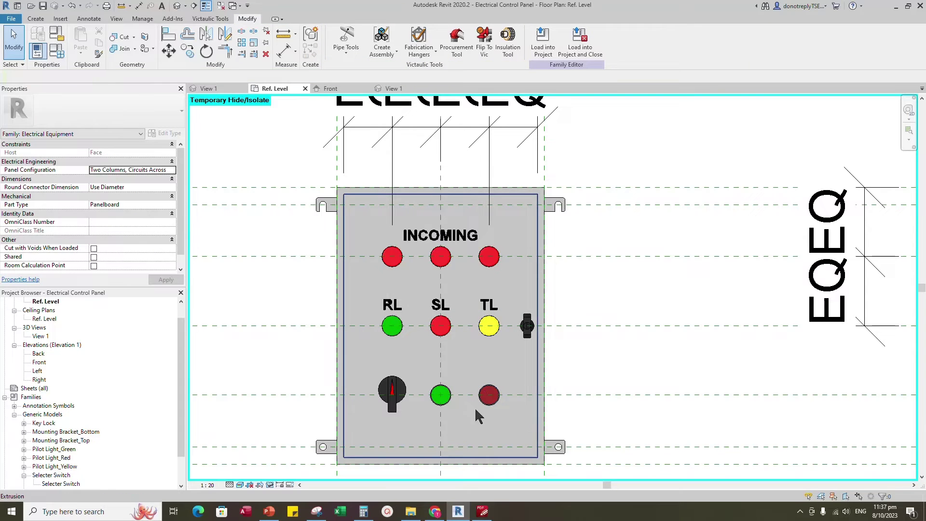
Copy the RL, SL and TL labels 100 down above the bottom row, and nudge the selector switch down onto its reference plane.
{"action": "left_click", "coordinate": [435, 305], "text": "ctrl"}
{"action": "left_click", "coordinate": [485, 305], "text": "ctrl"}
{"action": "left_click", "coordinate": [187, 52]}
{"action": "left_click", "coordinate": [440, 325]}
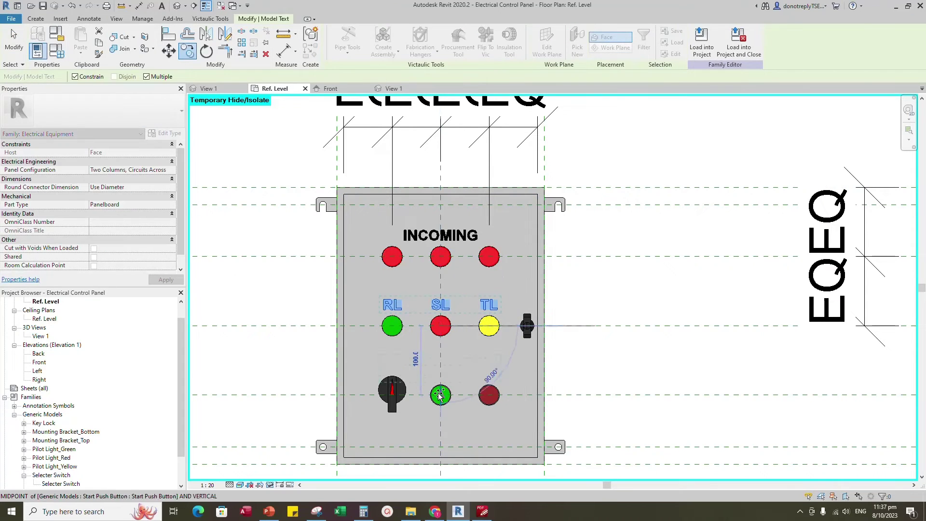
{"action": "left_click", "coordinate": [441, 395]}
{"action": "key", "text": "Escape"}
{"action": "left_click", "coordinate": [391, 403]}
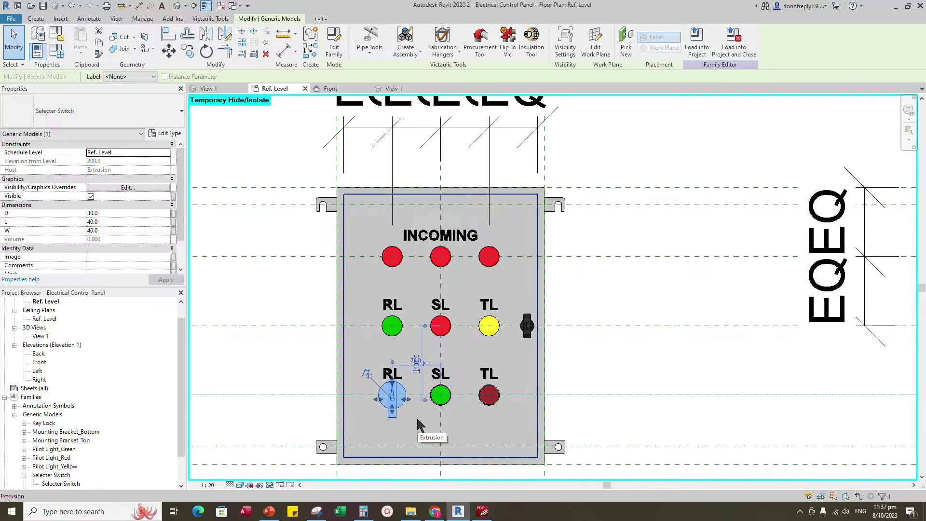
{"action": "scroll", "coordinate": [421, 425], "scroll_direction": "up", "scroll_amount": 2}
Change the bottom-row labels to MOA above the selector switch, ST above the green button and SP above the dark red button.
{"action": "double_click", "coordinate": [391, 374]}
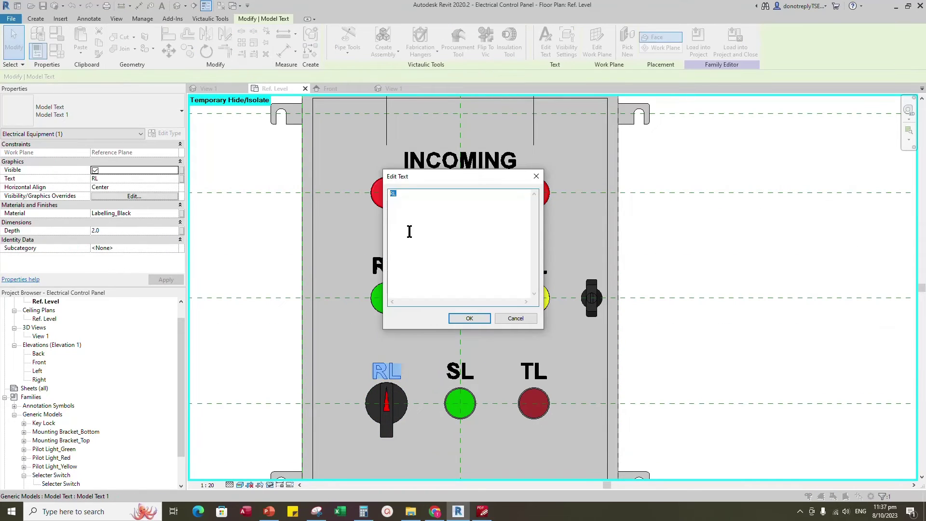
{"action": "left_click", "coordinate": [469, 318]}
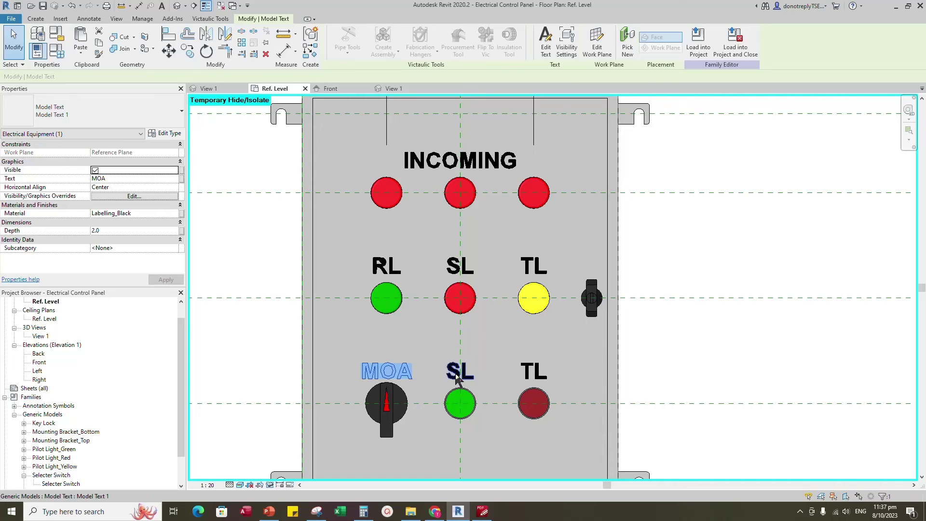
{"action": "double_click", "coordinate": [459, 369]}
{"action": "type", "text": "ST"}
{"action": "left_click", "coordinate": [469, 318]}
{"action": "double_click", "coordinate": [534, 371]}
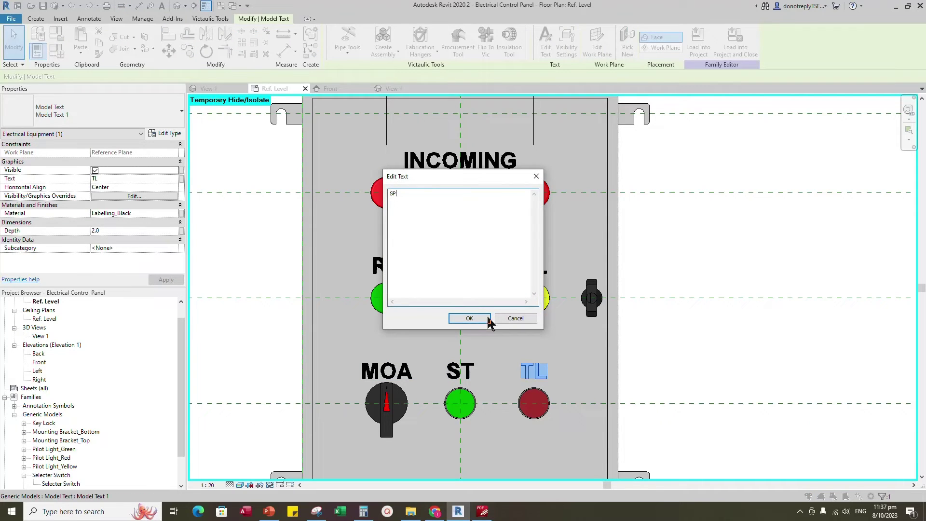
{"action": "left_click", "coordinate": [470, 318]}
{"action": "left_click", "coordinate": [688, 374]}
Examine the fully labelled control panel in the 3D view from several angles.
{"action": "scroll", "coordinate": [446, 320], "scroll_direction": "down", "scroll_amount": 2}
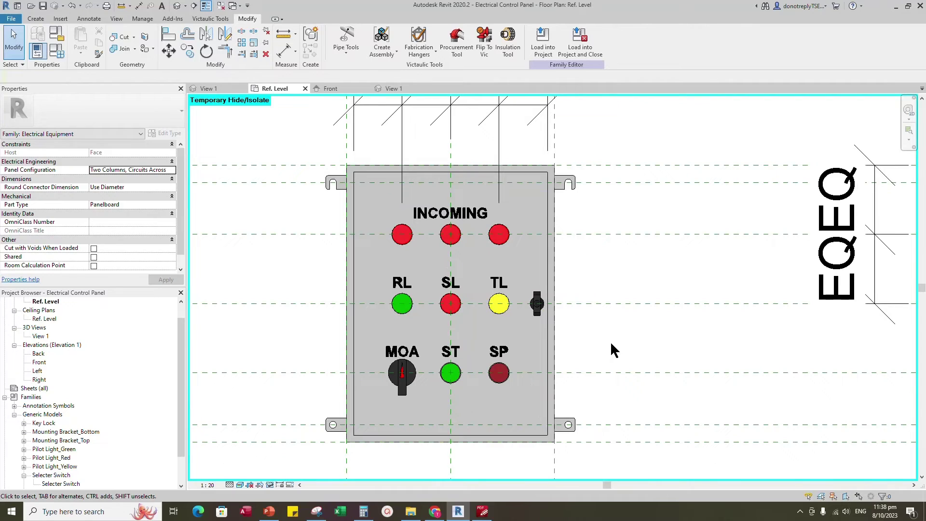
{"action": "scroll", "coordinate": [610, 340], "scroll_direction": "down", "scroll_amount": 1}
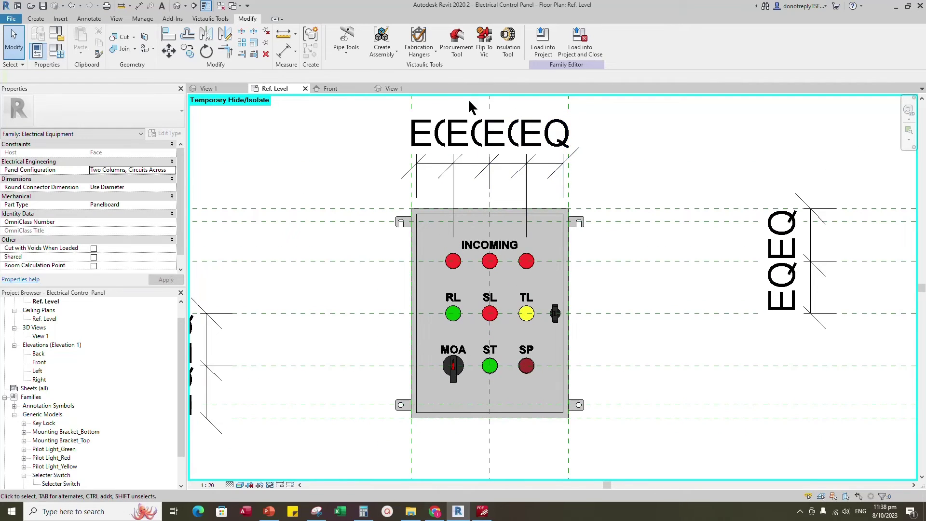
{"action": "left_click", "coordinate": [390, 88]}
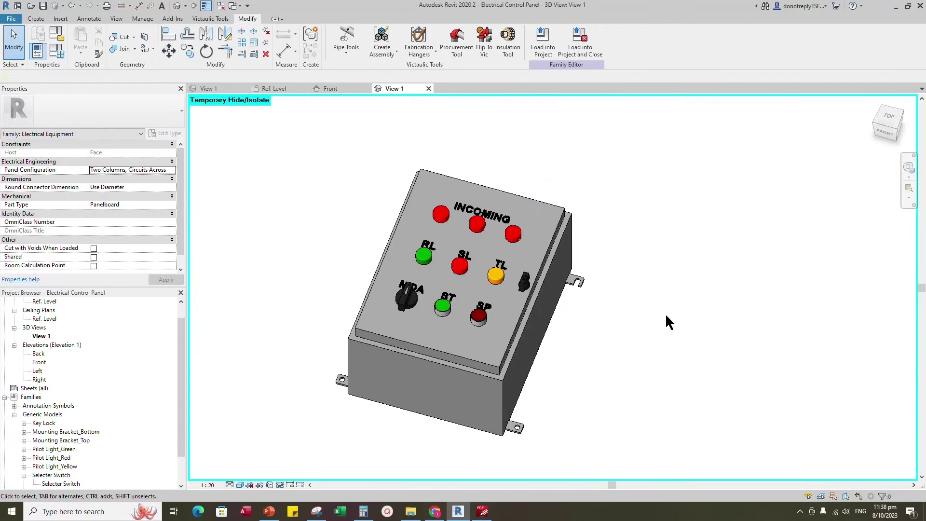
{"action": "middle_click_drag", "start_coordinate": [670, 333], "coordinate": [579, 363], "text": "shift"}
{"action": "scroll", "coordinate": [569, 362], "scroll_direction": "up", "scroll_amount": 1}
{"action": "middle_click_drag", "start_coordinate": [694, 366], "coordinate": [806, 384], "text": "shift"}
{"action": "scroll", "coordinate": [835, 341], "scroll_direction": "down", "scroll_amount": 2}
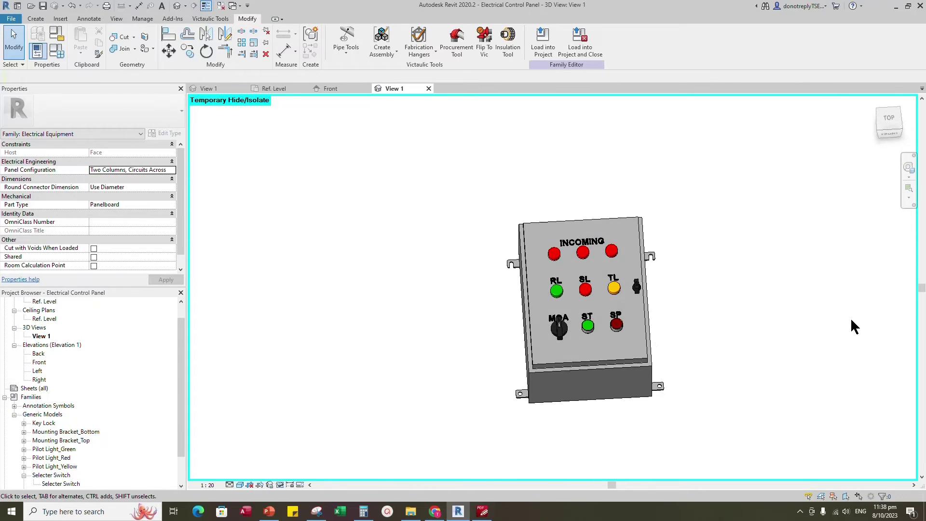
{"action": "scroll", "coordinate": [829, 321], "scroll_direction": "up", "scroll_amount": 2}
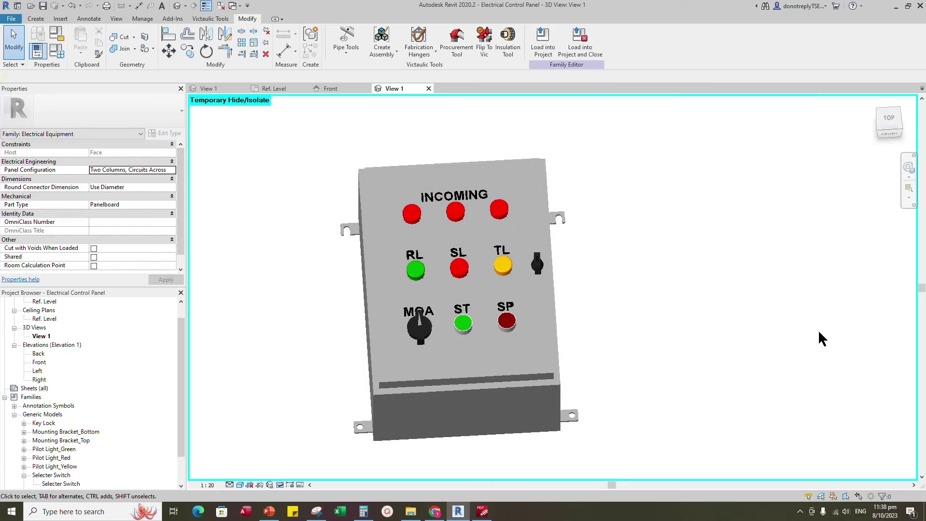
{"action": "scroll", "coordinate": [796, 317], "scroll_direction": "down", "scroll_amount": 1}
Create a new family from the Metric Detail Item template.
{"action": "left_click", "coordinate": [10, 19]}
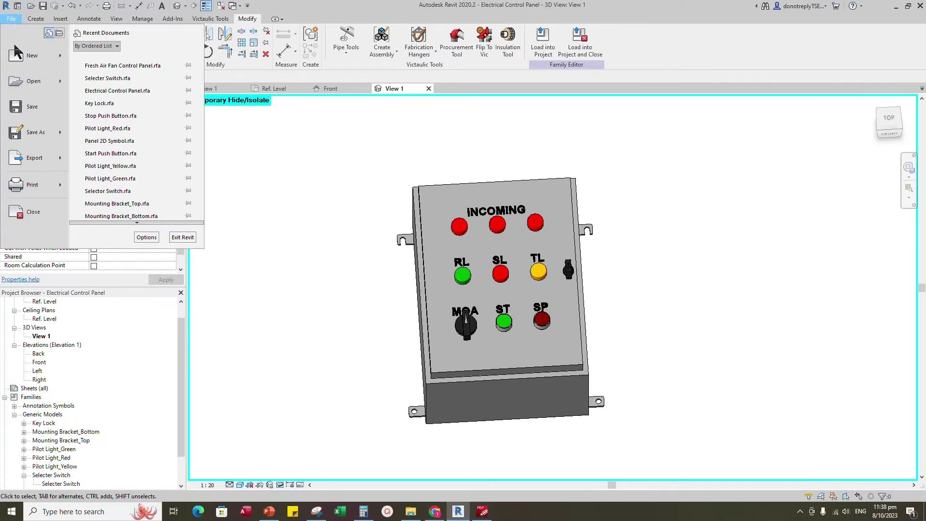
{"action": "mouse_move", "coordinate": [29, 56]}
{"action": "left_click", "coordinate": [105, 87]}
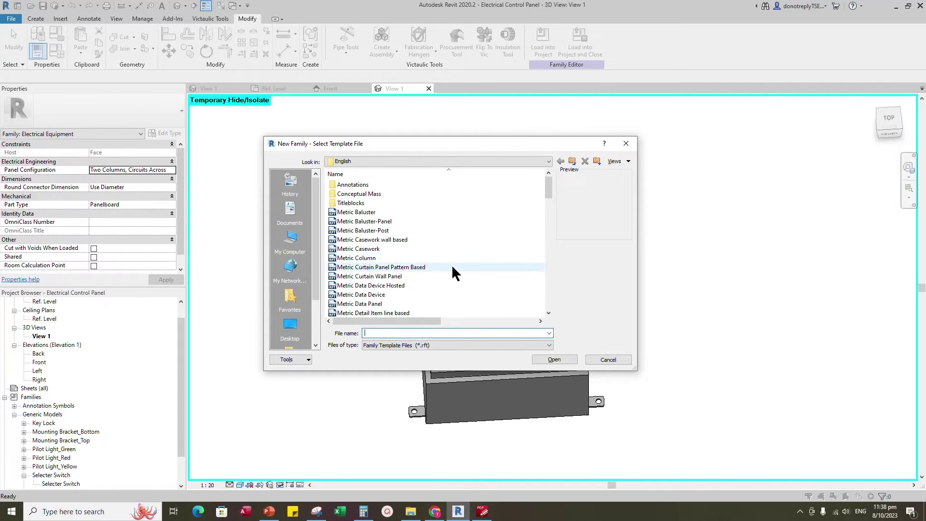
{"action": "scroll", "coordinate": [453, 267], "scroll_direction": "down", "scroll_amount": 2}
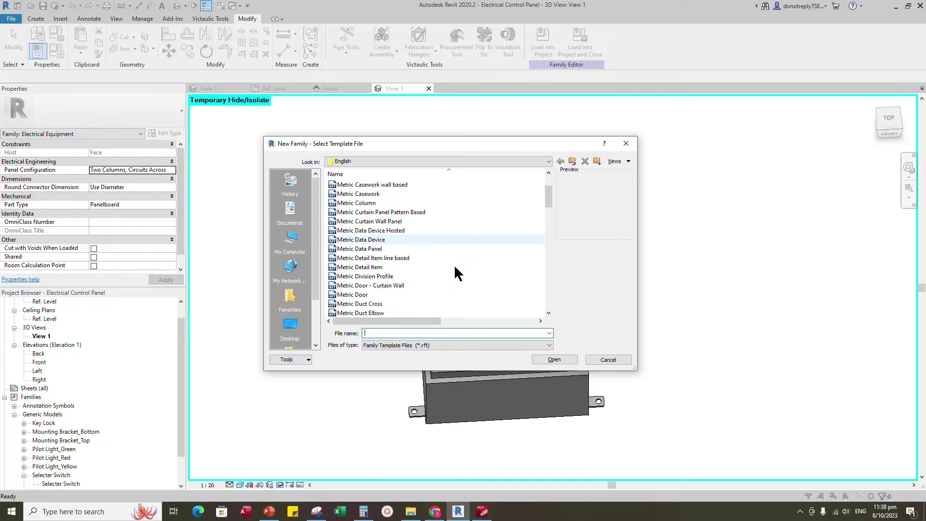
{"action": "left_click", "coordinate": [366, 267]}
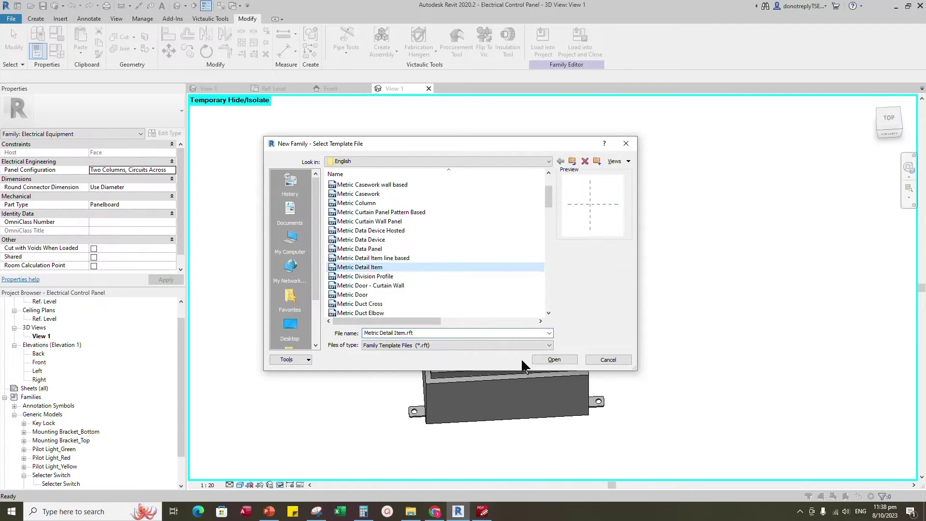
{"action": "left_click", "coordinate": [554, 360]}
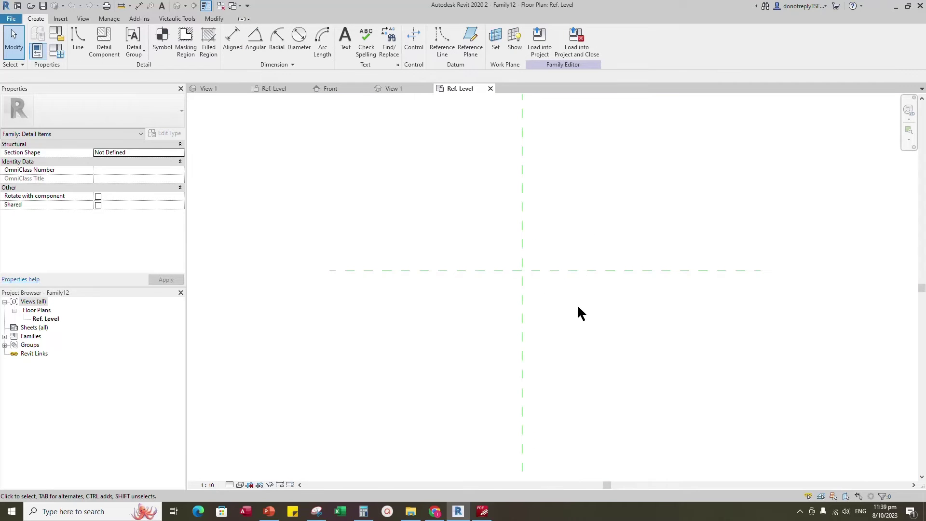
Add vertical reference planes offset 150 on both sides of the vertical centre plane.
{"action": "key", "text": "r"}
{"action": "key", "text": "p"}
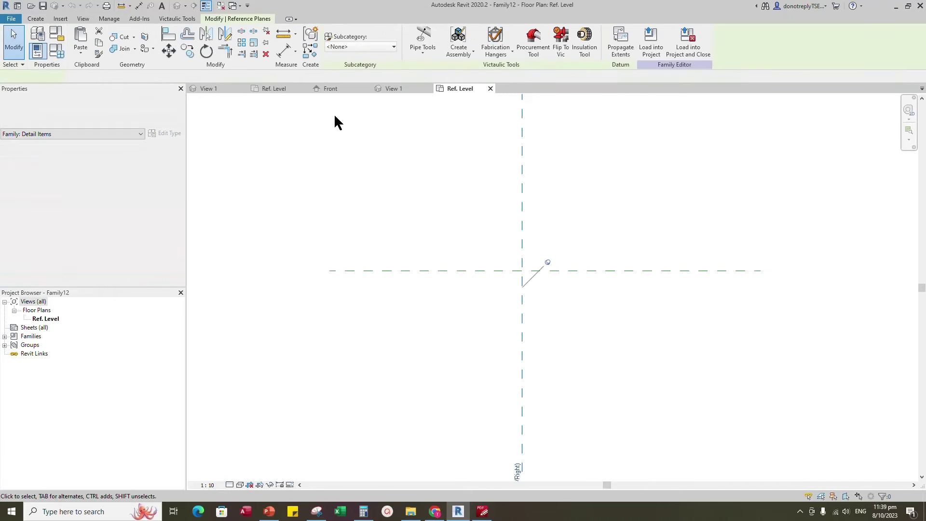
{"action": "double_click", "coordinate": [127, 77]}
{"action": "type", "text": "150"}
{"action": "left_click", "coordinate": [520, 301]}
{"action": "left_click", "coordinate": [523, 296]}
{"action": "key", "text": "Escape"}
{"action": "scroll", "coordinate": [545, 332], "scroll_direction": "down", "scroll_amount": 1}
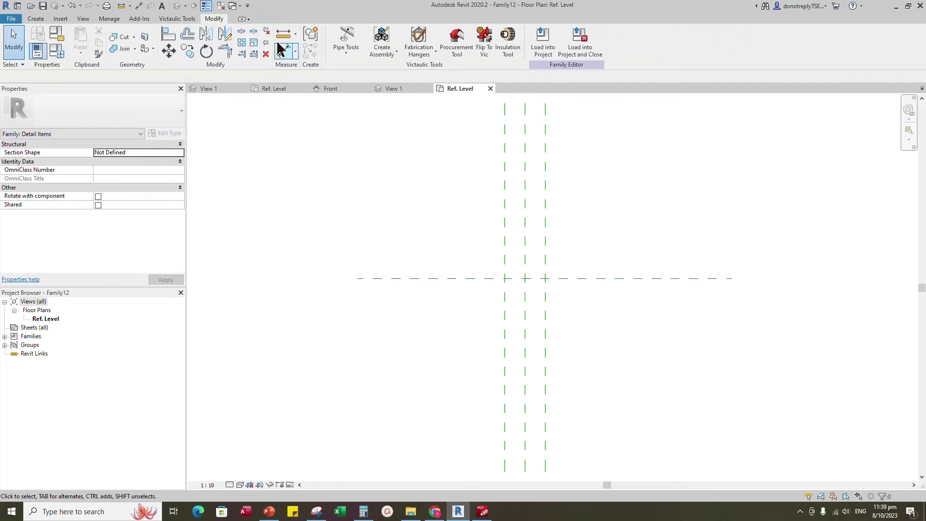
Dimension the three vertical reference planes in one string and make the spacing equal.
{"action": "left_click", "coordinate": [285, 50]}
{"action": "left_click", "coordinate": [545, 170]}
{"action": "left_click", "coordinate": [550, 172]}
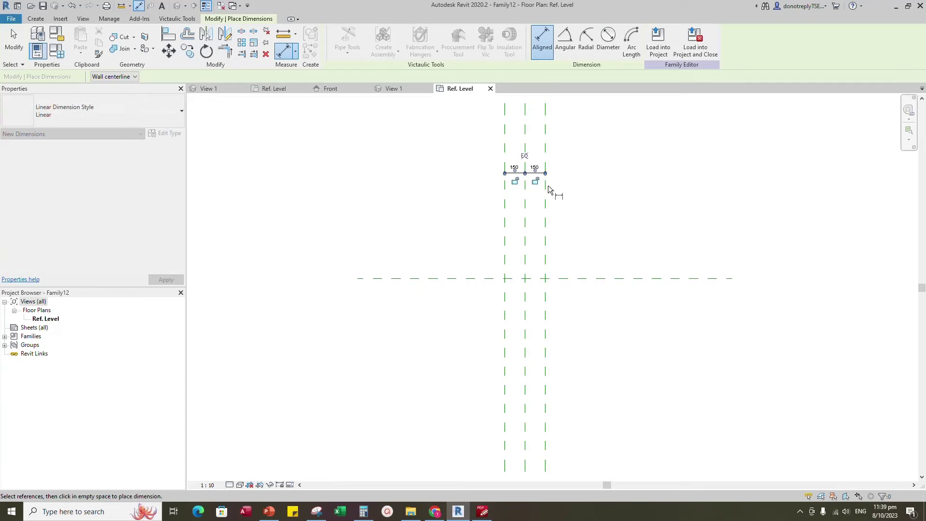
{"action": "left_click", "coordinate": [524, 156]}
Dimension the overall distance between the outer vertical reference planes and label it with a new type parameter L.
{"action": "left_click", "coordinate": [505, 145]}
{"action": "left_click", "coordinate": [546, 147]}
{"action": "left_click", "coordinate": [537, 157]}
{"action": "key", "text": "Escape"}
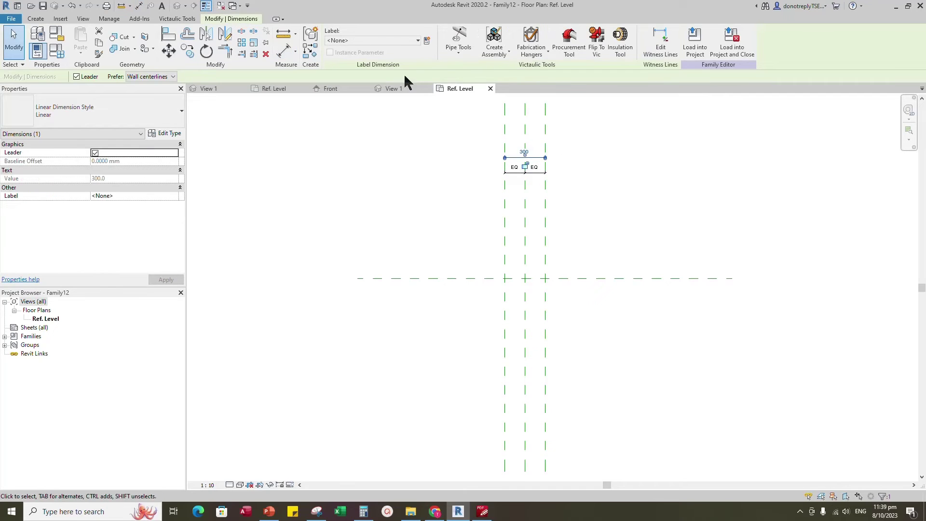
{"action": "left_click", "coordinate": [427, 41]}
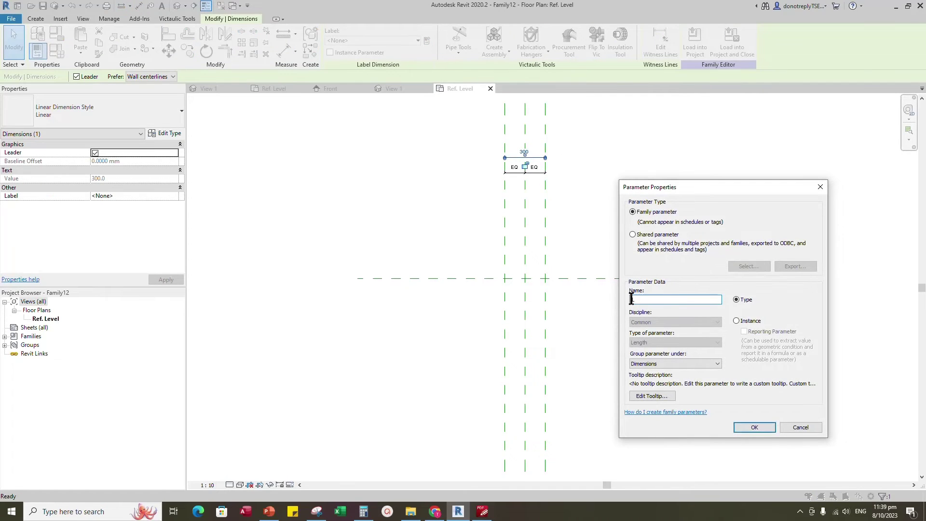
{"action": "type", "text": "L"}
{"action": "left_click", "coordinate": [754, 427]}
{"action": "left_click", "coordinate": [585, 279]}
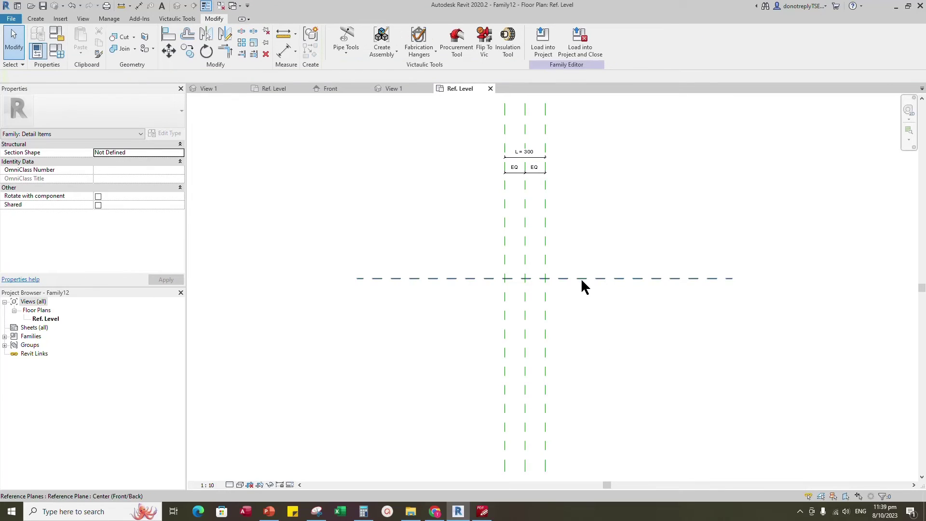
Add a horizontal reference plane offset 200 below the horizontal centre plane.
{"action": "key", "text": "r"}
{"action": "key", "text": "p"}
{"action": "left_click", "coordinate": [341, 33]}
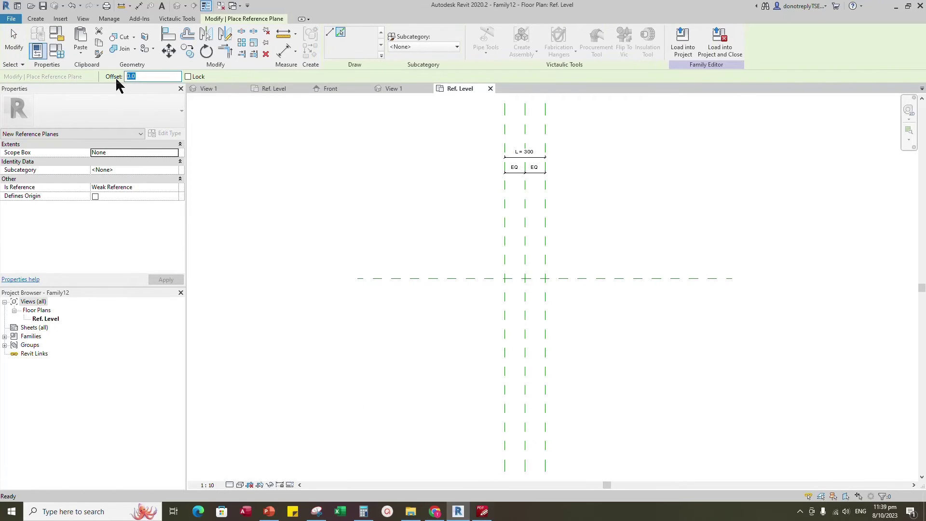
Dimension the distance between the two horizontal reference planes and label it with a new type parameter D.
{"action": "left_click", "coordinate": [283, 55]}
{"action": "left_click", "coordinate": [638, 305]}
{"action": "left_click", "coordinate": [640, 279]}
{"action": "left_click", "coordinate": [662, 291]}
{"action": "key", "text": "Escape"}
{"action": "key", "text": "Escape"}
{"action": "left_click", "coordinate": [663, 289]}
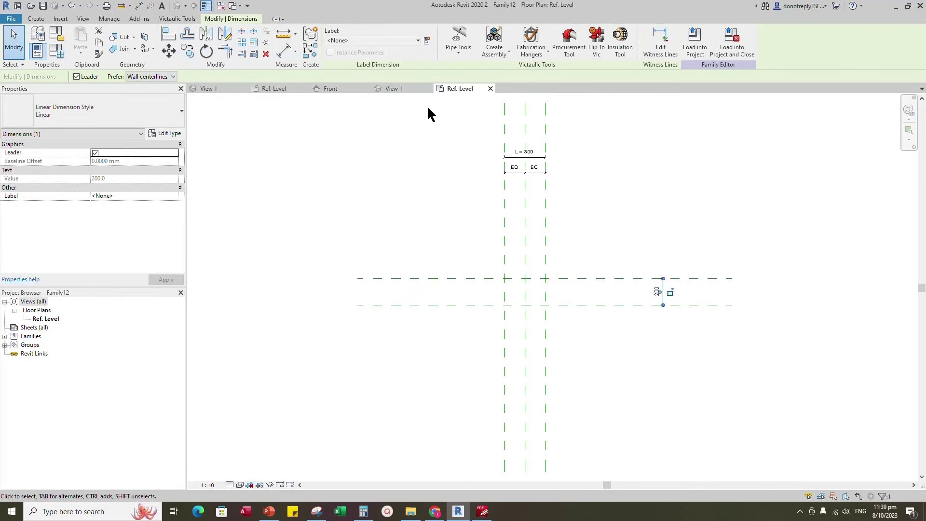
{"action": "left_click", "coordinate": [427, 41]}
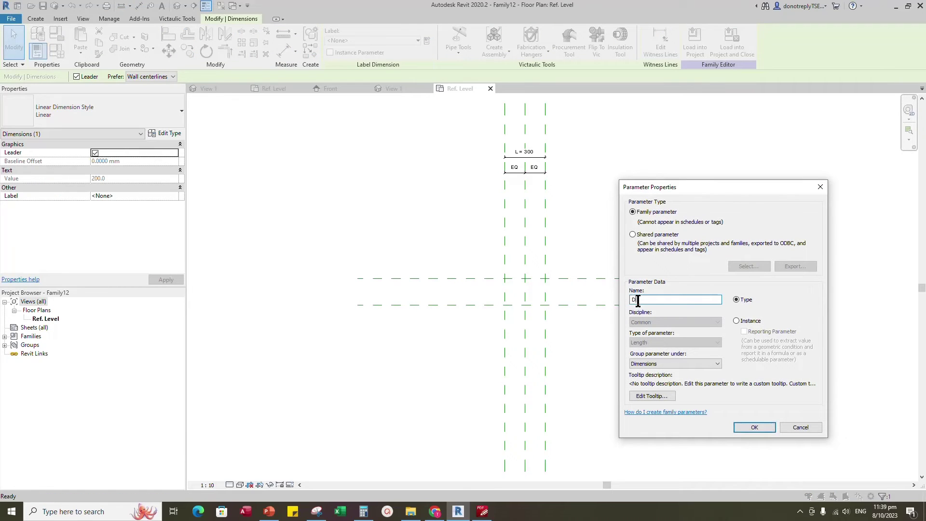
{"action": "left_click", "coordinate": [753, 427]}
{"action": "left_click", "coordinate": [697, 410]}
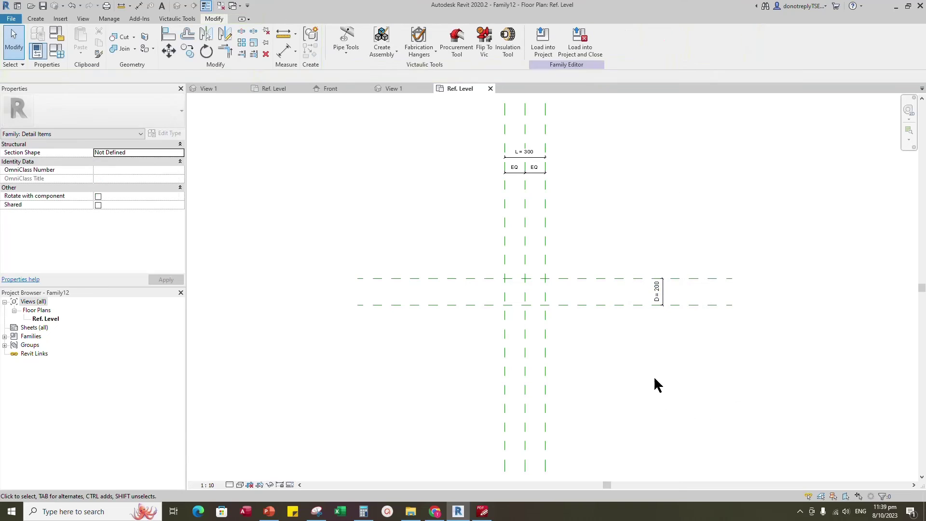
Draw a detail-line rectangle bounded by the outer vertical and the two horizontal reference planes, with its sides locked to them.
{"action": "scroll", "coordinate": [570, 325], "scroll_direction": "up", "scroll_amount": 1}
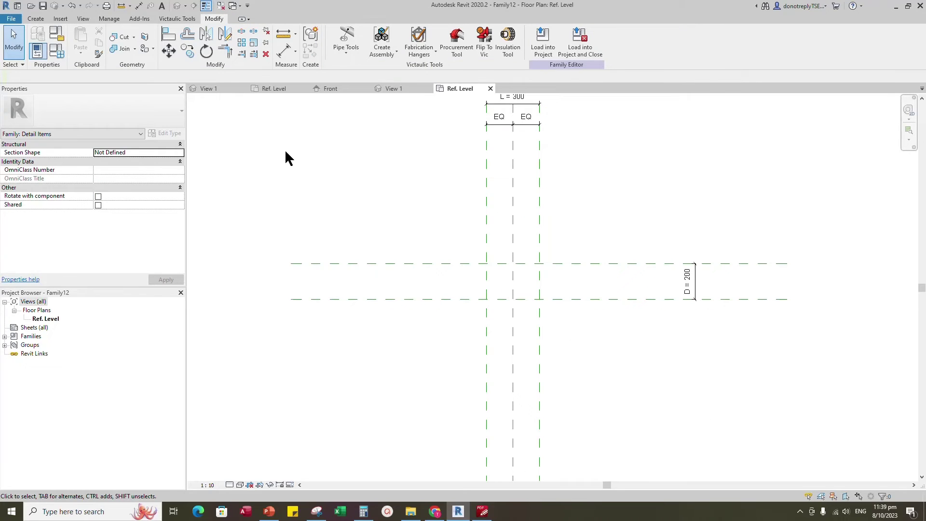
{"action": "left_click", "coordinate": [38, 20]}
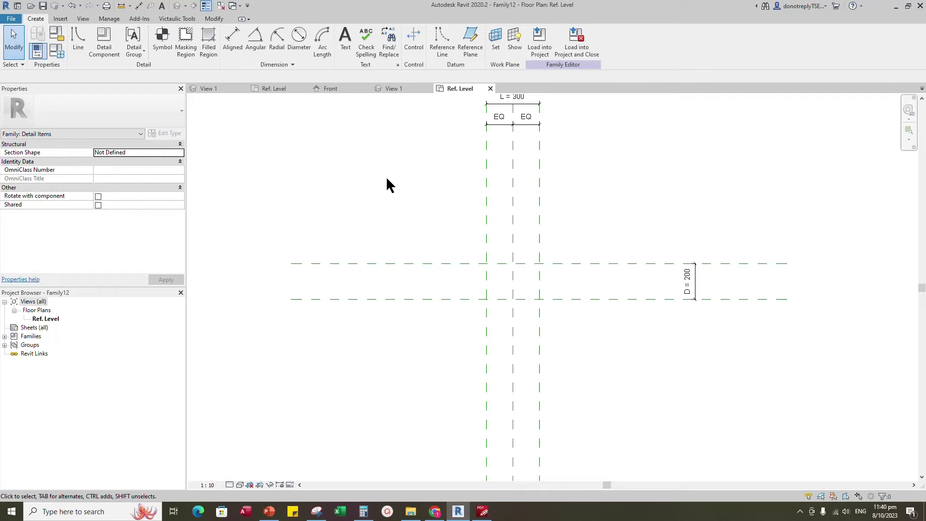
{"action": "left_click", "coordinate": [78, 38]}
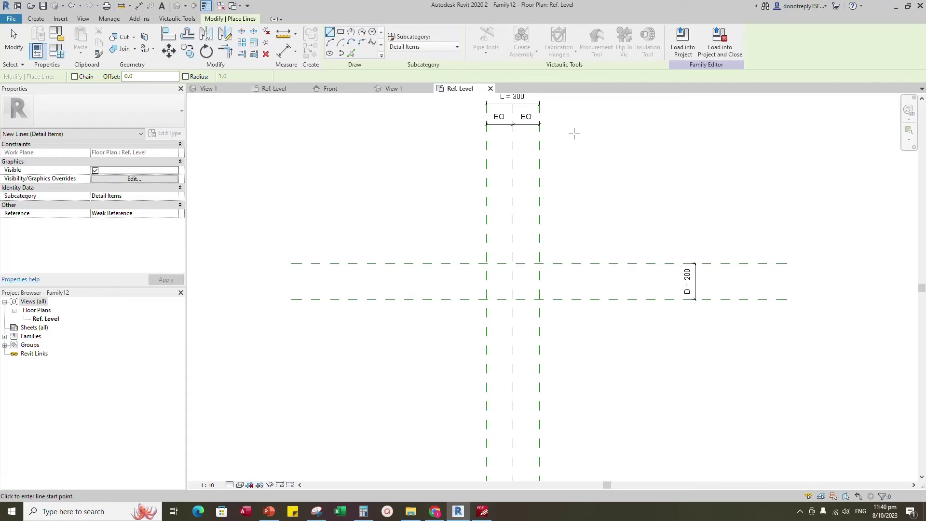
{"action": "left_click", "coordinate": [341, 34]}
{"action": "middle_click_drag", "start_coordinate": [487, 262], "coordinate": [438, 275]}
{"action": "left_click", "coordinate": [436, 277]}
{"action": "left_click", "coordinate": [489, 314]}
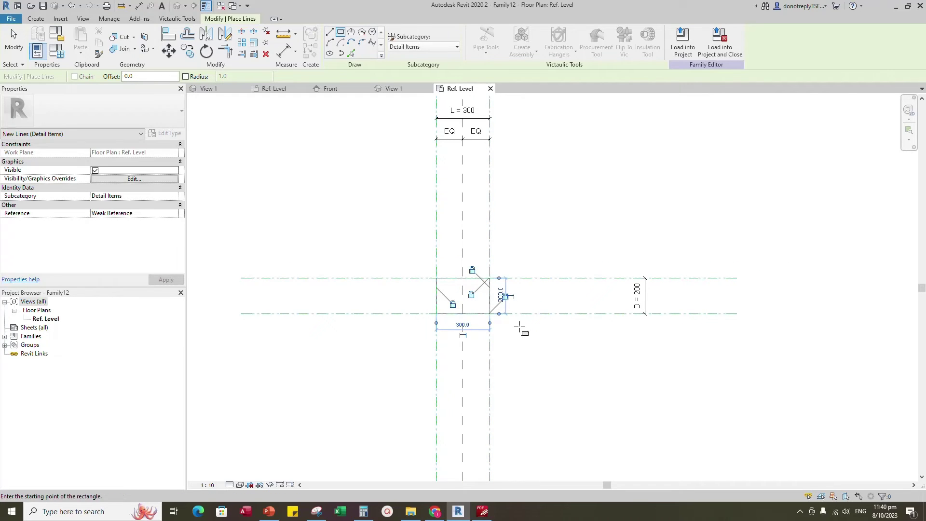
{"action": "key", "text": "Escape"}
{"action": "key", "text": "Escape"}
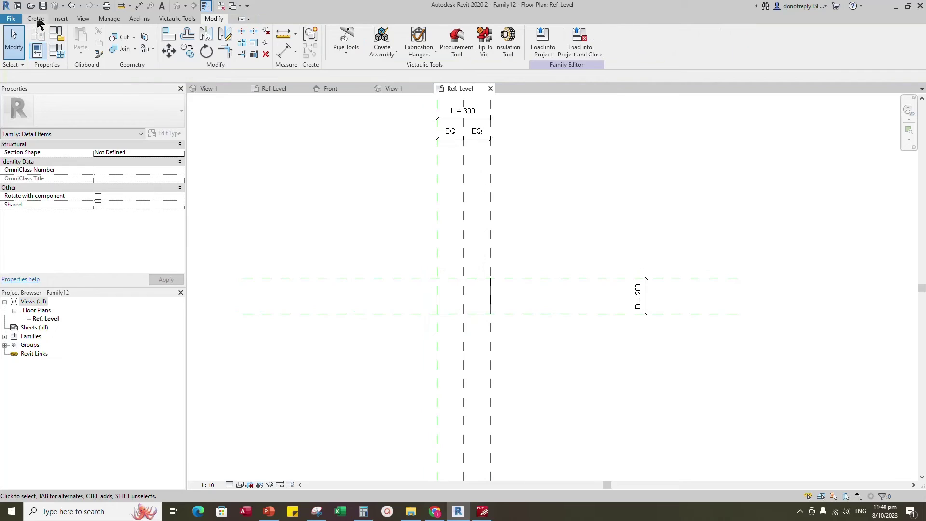
Sketch a triangular filled region boundary over the rectangle's upper-right half, using its top-left to bottom-right diagonal, right side and top side.
{"action": "left_click", "coordinate": [36, 18]}
{"action": "left_click", "coordinate": [208, 40]}
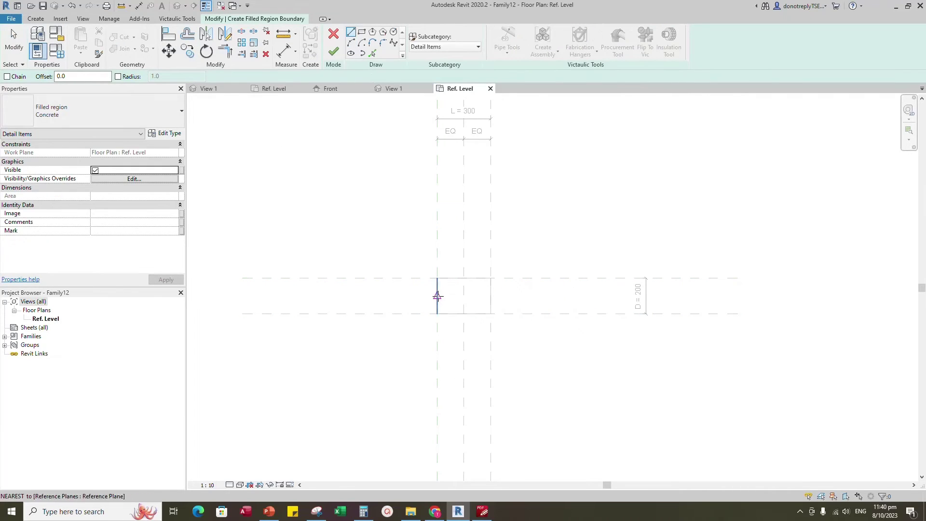
{"action": "left_click", "coordinate": [491, 314]}
{"action": "scroll", "coordinate": [490, 313], "scroll_direction": "up", "scroll_amount": 2}
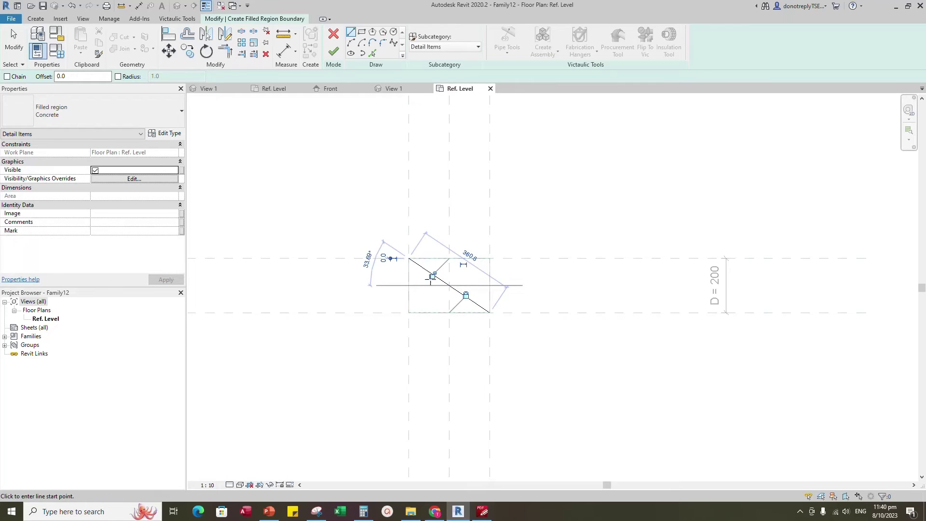
{"action": "left_click", "coordinate": [490, 314]}
{"action": "left_click", "coordinate": [490, 259]}
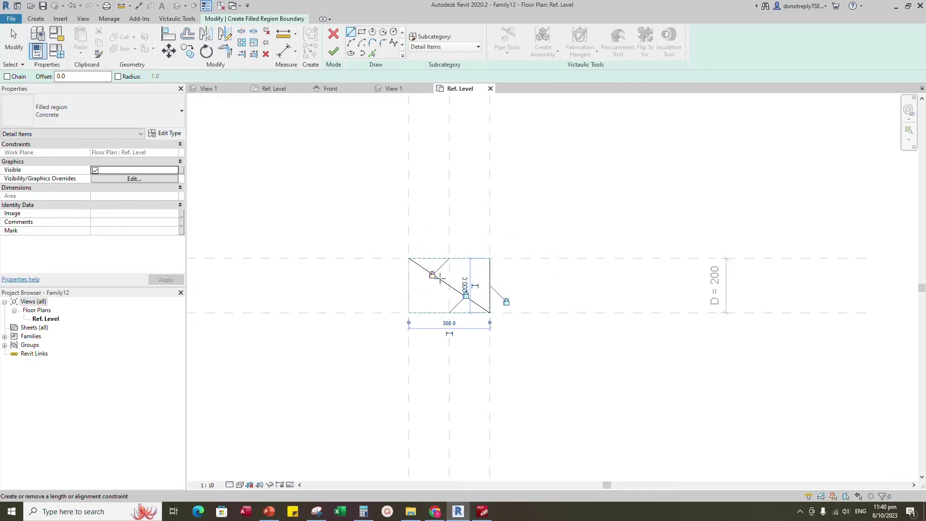
{"action": "left_click", "coordinate": [409, 258]}
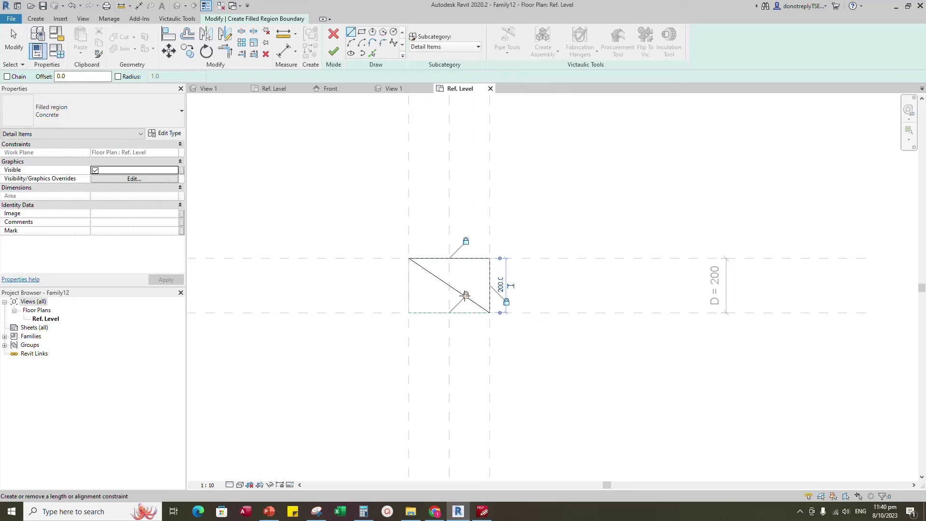
Switch the filled region to the Solid Fill - Black type and duplicate it as Solid Fill - Red.
{"action": "left_click", "coordinate": [161, 117]}
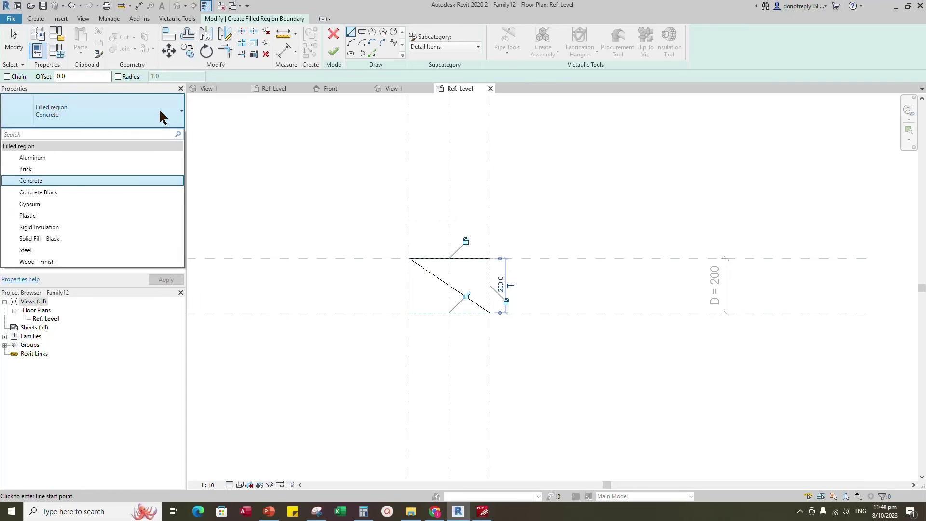
{"action": "left_click", "coordinate": [53, 238]}
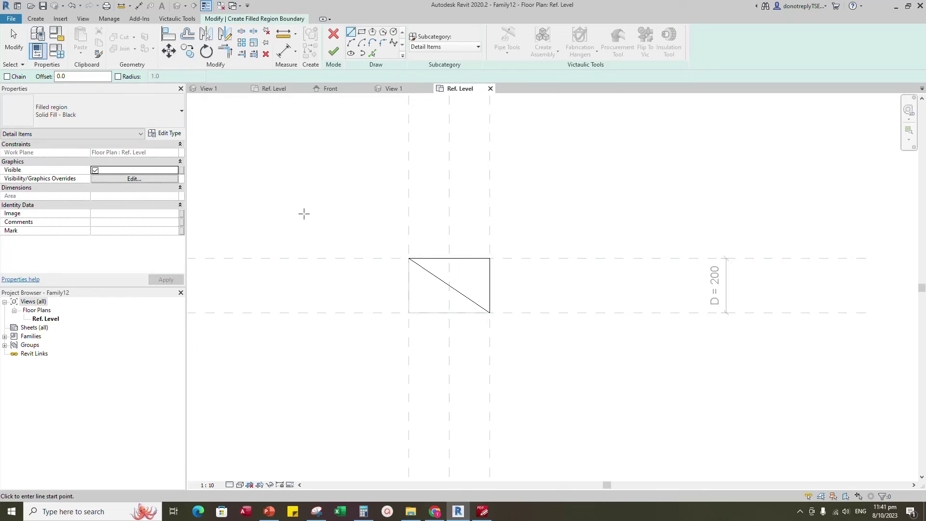
{"action": "left_click", "coordinate": [171, 134]}
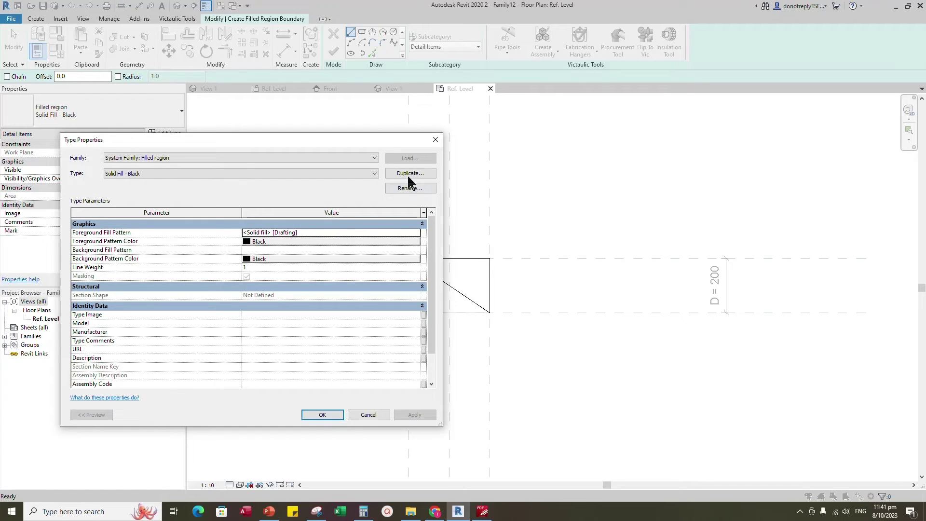
{"action": "left_click", "coordinate": [408, 177]}
{"action": "left_click", "coordinate": [598, 286]}
{"action": "type", "text": "Red"}
{"action": "left_click", "coordinate": [604, 313]}
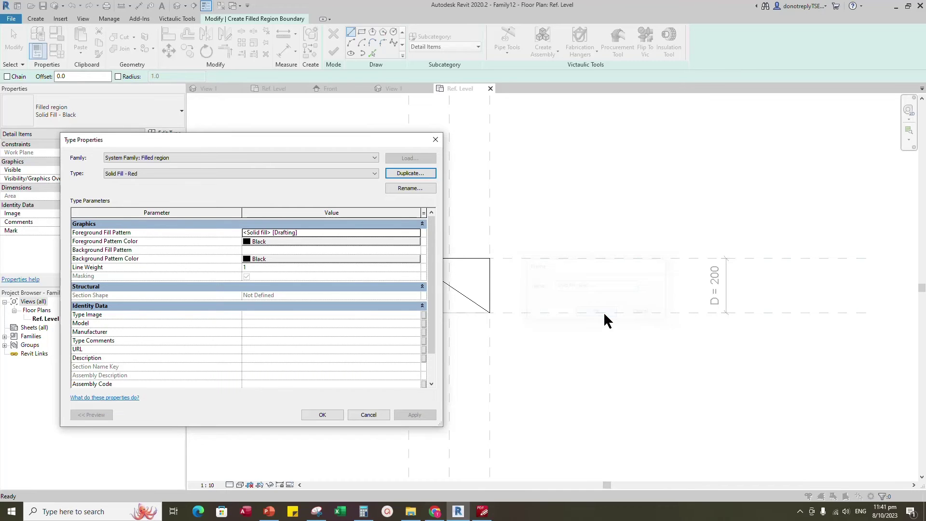
Set the new fill type's foreground and background pattern colours to Red and finish the filled region.
{"action": "left_click", "coordinate": [295, 241]}
{"action": "left_click", "coordinate": [171, 295]}
{"action": "left_click", "coordinate": [289, 367]}
{"action": "left_click", "coordinate": [289, 259]}
{"action": "left_click", "coordinate": [171, 295]}
{"action": "left_click", "coordinate": [290, 365]}
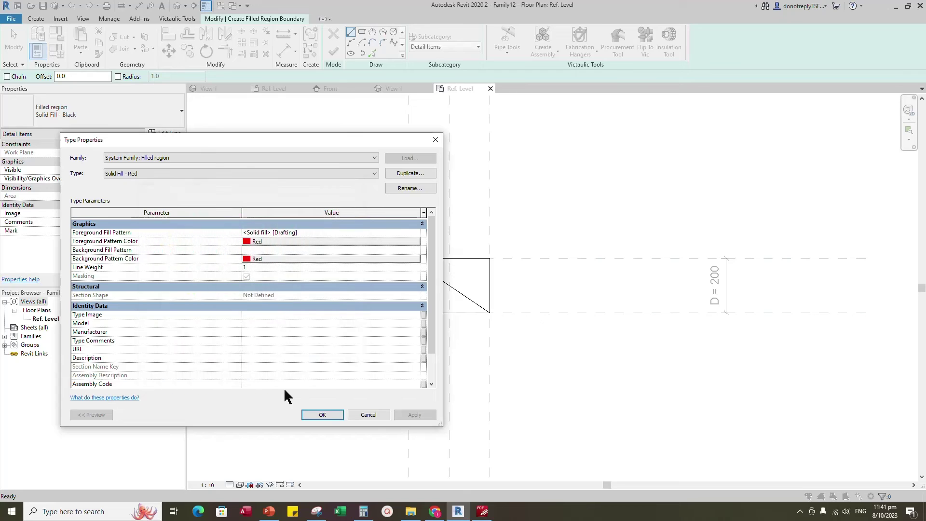
{"action": "left_click", "coordinate": [322, 417]}
{"action": "left_click", "coordinate": [333, 52]}
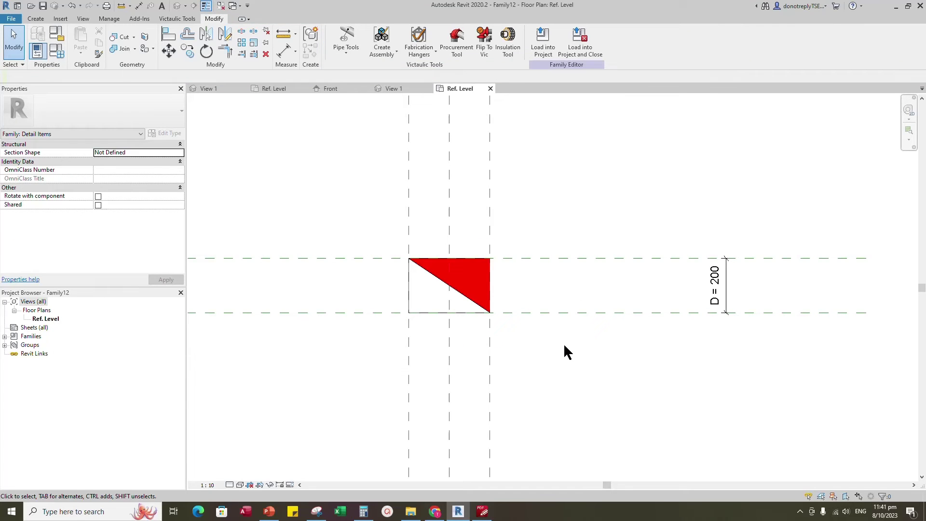
Save the detail item family as 2D Symbol and load it into Electrical Control Panel.rfa.
{"action": "scroll", "coordinate": [566, 346], "scroll_direction": "down", "scroll_amount": 2}
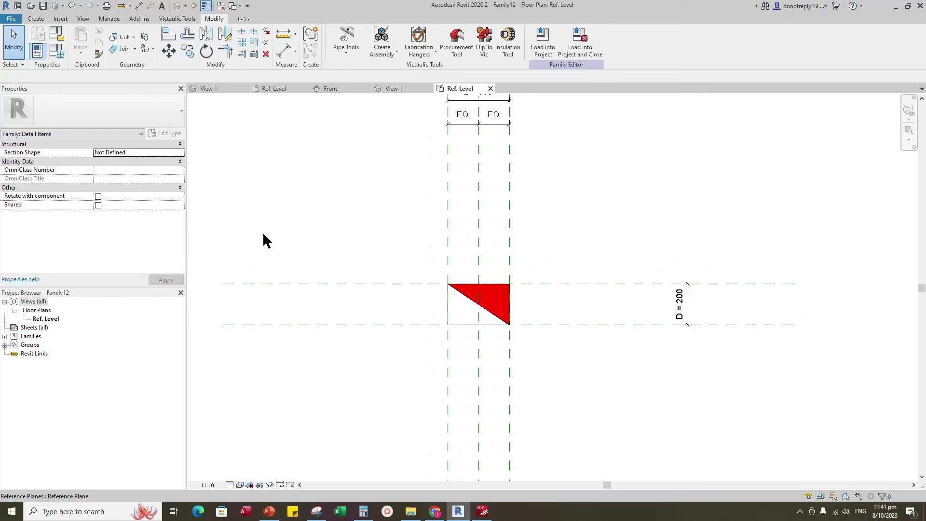
{"action": "left_click", "coordinate": [42, 6]}
{"action": "left_click_drag", "start_coordinate": [306, 245], "coordinate": [282, 244]}
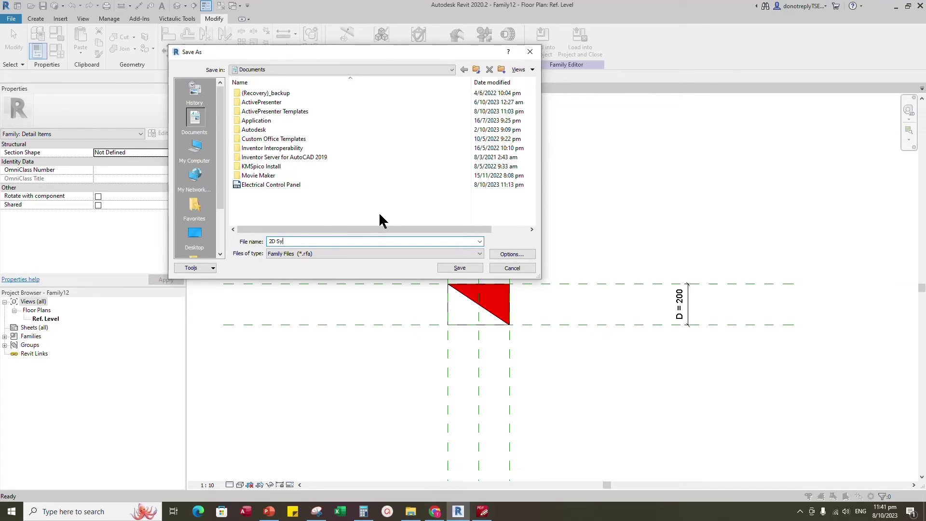
{"action": "left_click", "coordinate": [460, 269]}
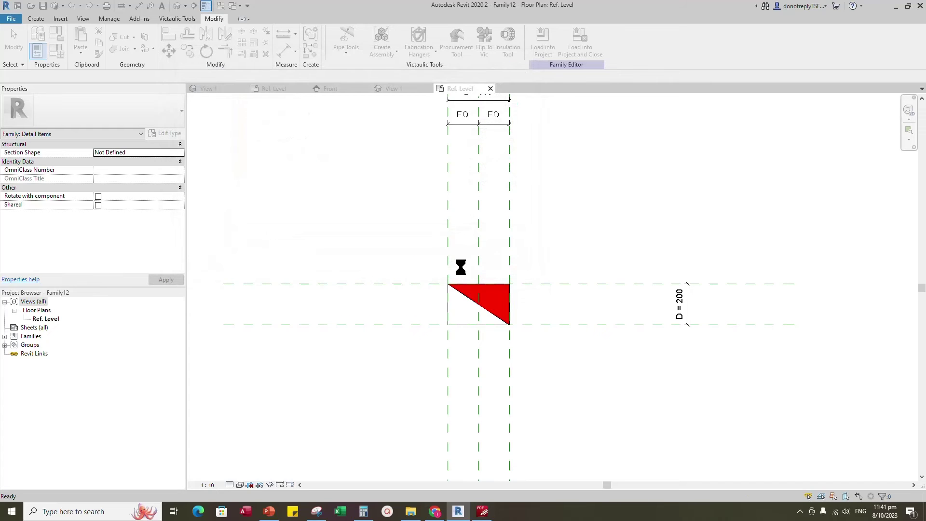
{"action": "left_click", "coordinate": [547, 46]}
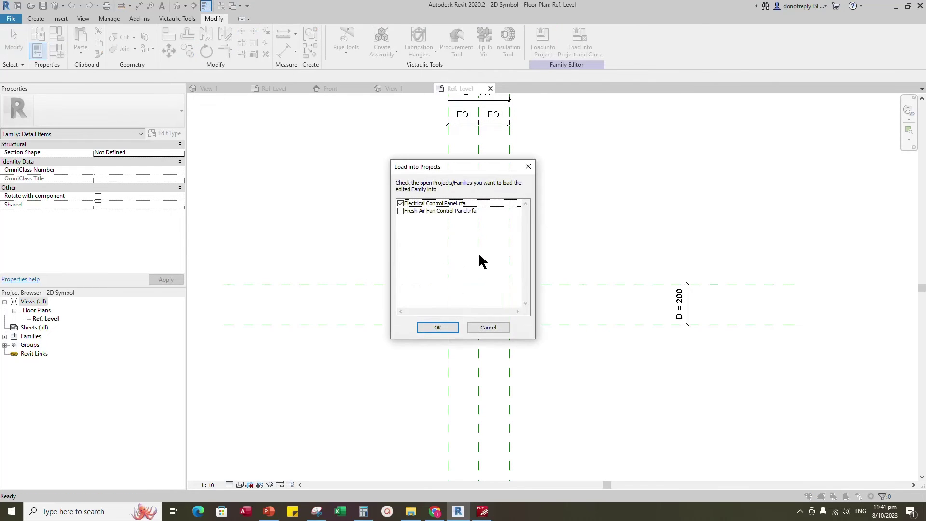
{"action": "left_click", "coordinate": [437, 328]}
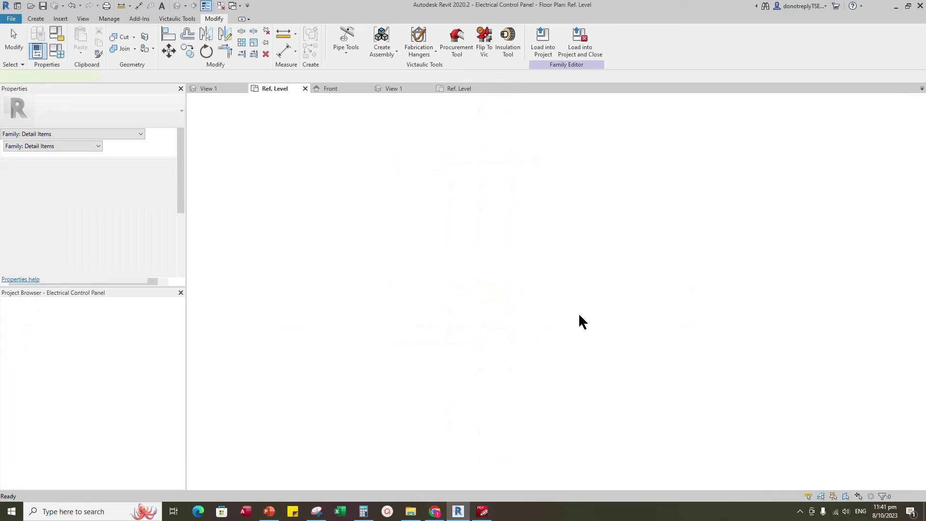
Place the 2D Symbol in the Front elevation, rotated 180 degrees, where the centre reference plane meets the reference level.
{"action": "left_click", "coordinate": [332, 89]}
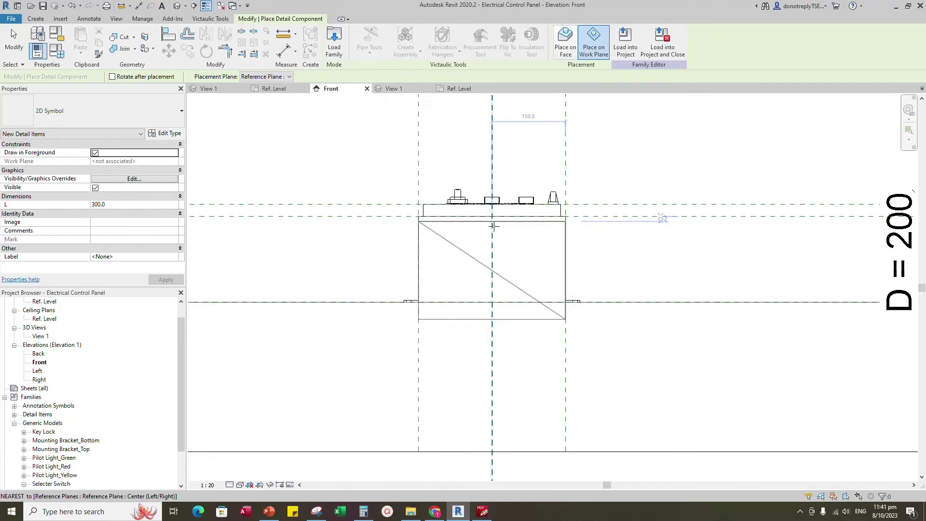
{"action": "key", "text": "space"}
{"action": "key", "text": "space"}
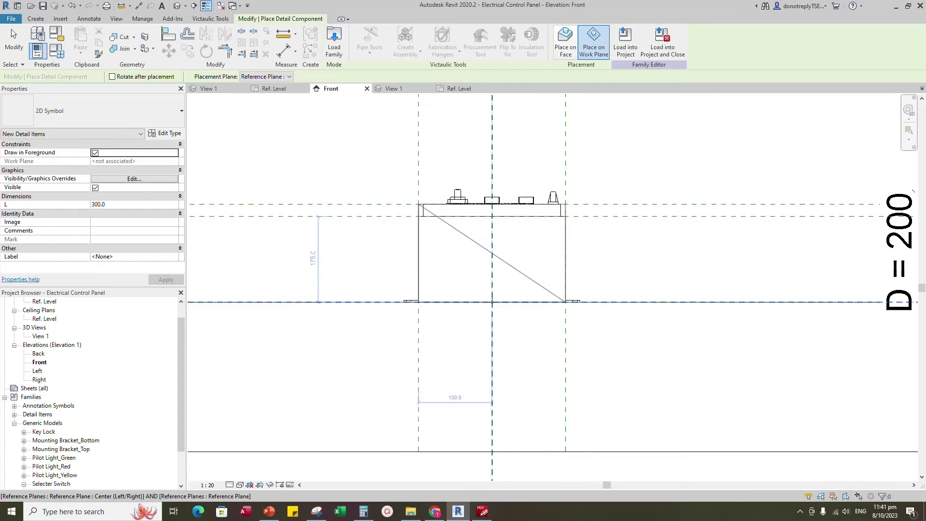
{"action": "left_click", "coordinate": [492, 302]}
{"action": "key", "text": "Escape"}
{"action": "key", "text": "Escape"}
Align the placed symbol's outer edges with the panel's bounding reference planes and lock the alignment.
{"action": "left_click", "coordinate": [168, 33]}
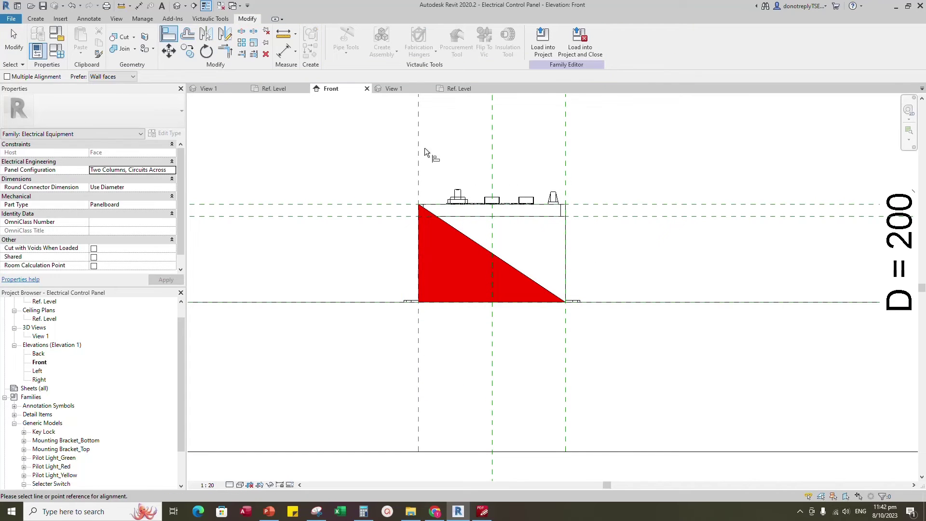
{"action": "left_click", "coordinate": [566, 219]}
{"action": "left_click", "coordinate": [566, 256]}
{"action": "left_click", "coordinate": [582, 290]}
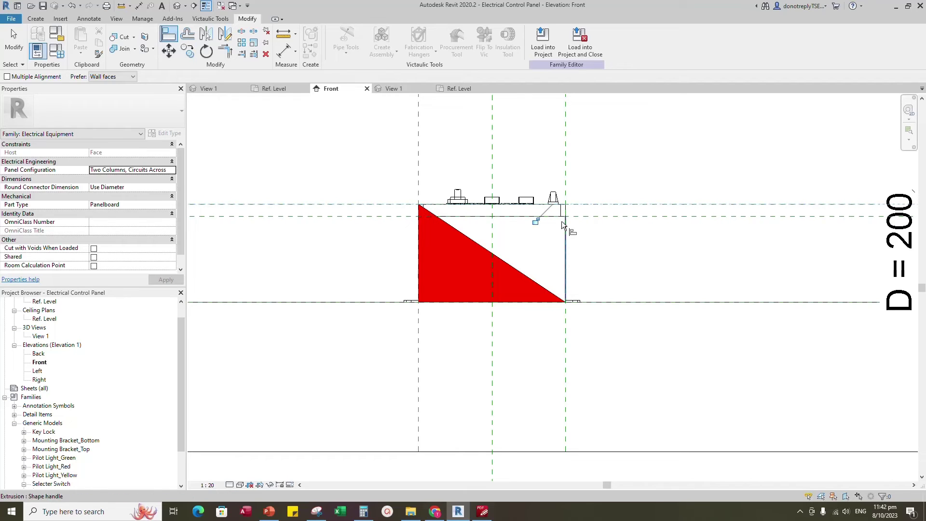
{"action": "key", "text": "Escape"}
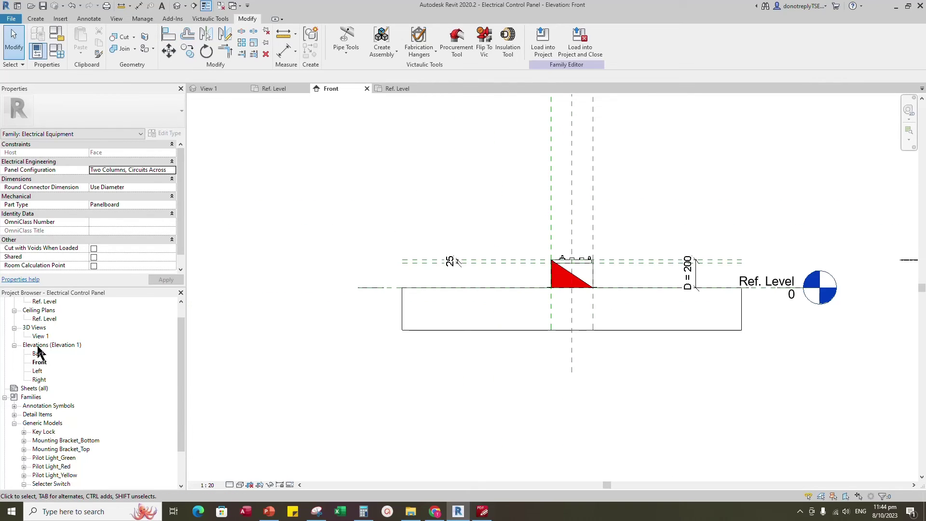
Place a Power - Unbalanced electrical connector on the enclosure's upper side face in the 3D view and select it.
{"action": "double_click", "coordinate": [41, 335]}
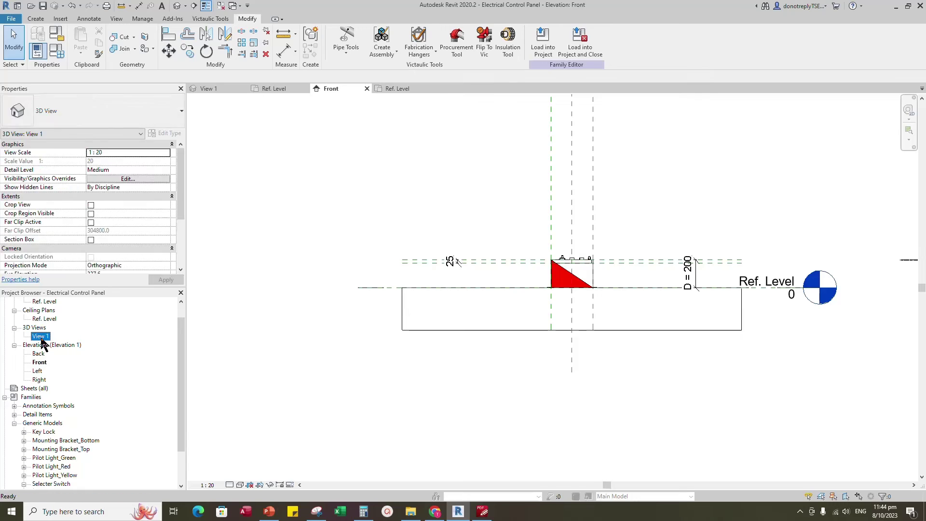
{"action": "middle_click_drag", "start_coordinate": [580, 328], "coordinate": [623, 306], "text": "shift"}
{"action": "left_click", "coordinate": [36, 19]}
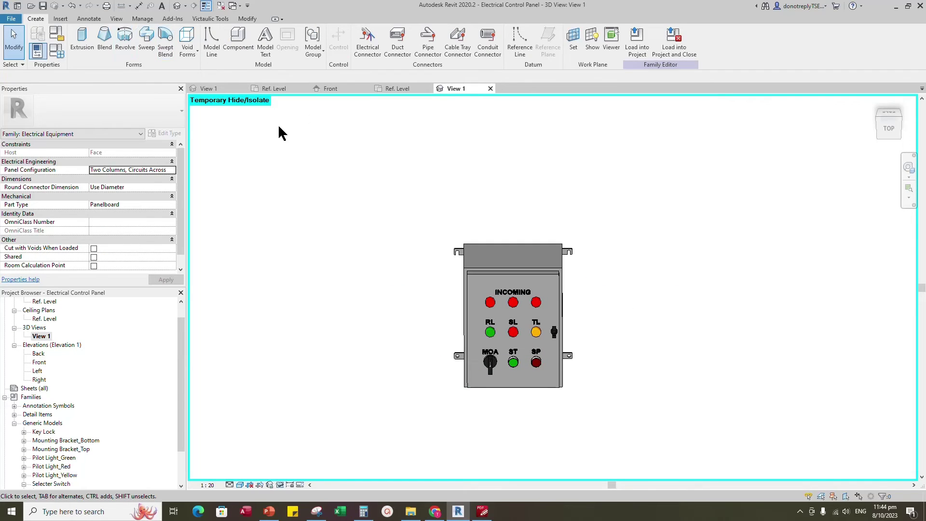
{"action": "left_click", "coordinate": [366, 52]}
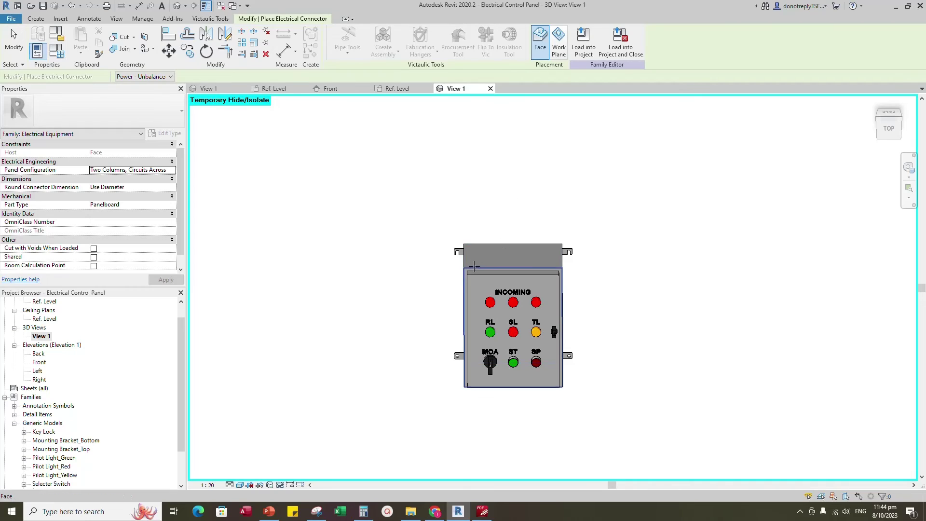
{"action": "scroll", "coordinate": [567, 259], "scroll_direction": "up", "scroll_amount": 3}
{"action": "middle_click_drag", "start_coordinate": [623, 309], "coordinate": [639, 296], "text": "shift"}
{"action": "left_click", "coordinate": [588, 299]}
{"action": "scroll", "coordinate": [627, 304], "scroll_direction": "down", "scroll_amount": 5}
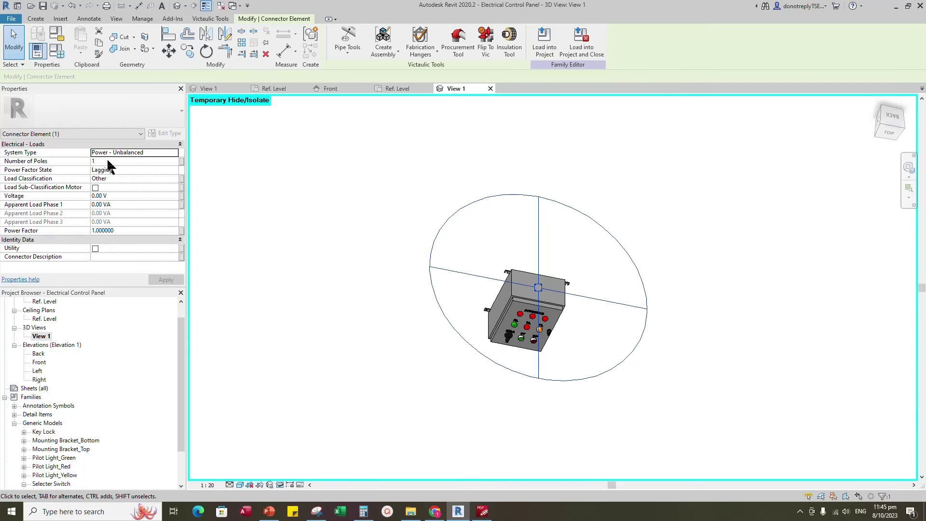
Set the connector's load classification to Motor, voltage to 230 V and apparent load phase 1 to 1500 VA.
{"action": "left_click", "coordinate": [175, 178]}
{"action": "left_click", "coordinate": [175, 178]}
{"action": "left_click", "coordinate": [361, 220]}
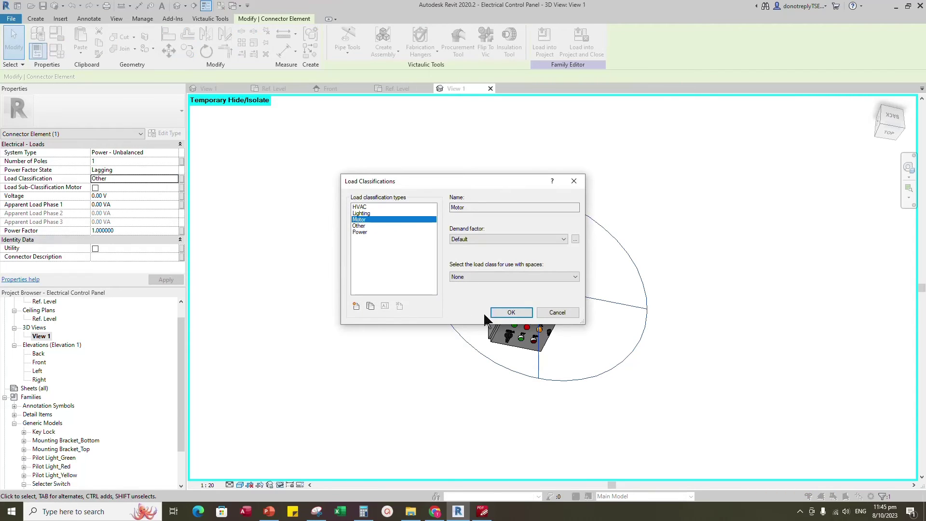
{"action": "left_click", "coordinate": [511, 313]}
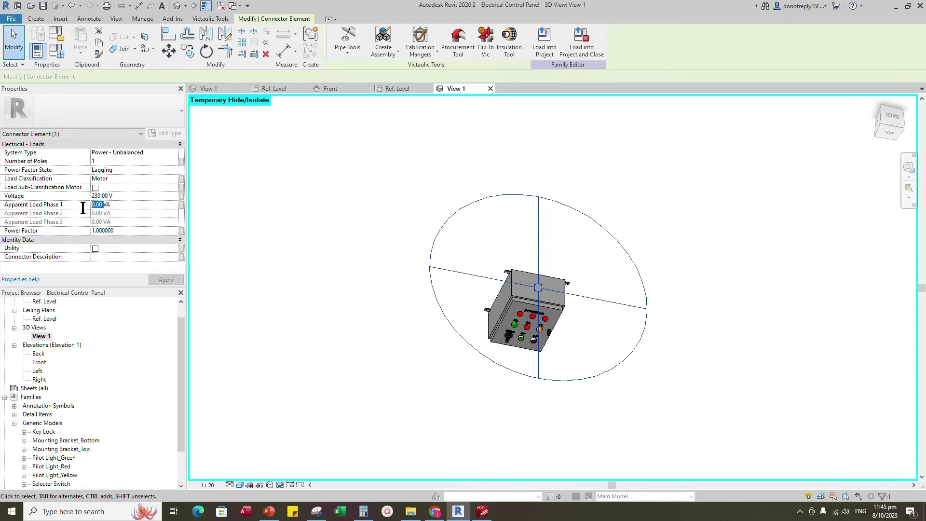
{"action": "left_click", "coordinate": [166, 280]}
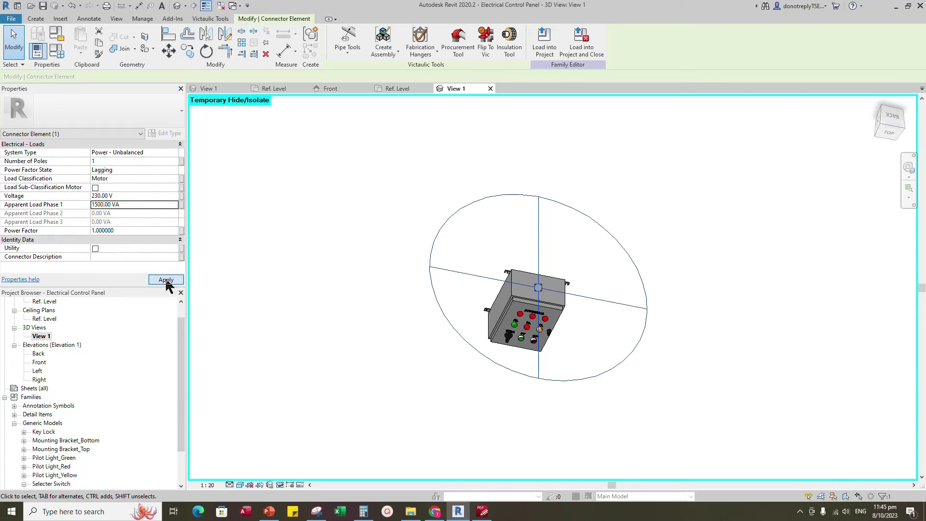
{"action": "middle_click_drag", "start_coordinate": [273, 293], "coordinate": [768, 288], "text": "shift"}
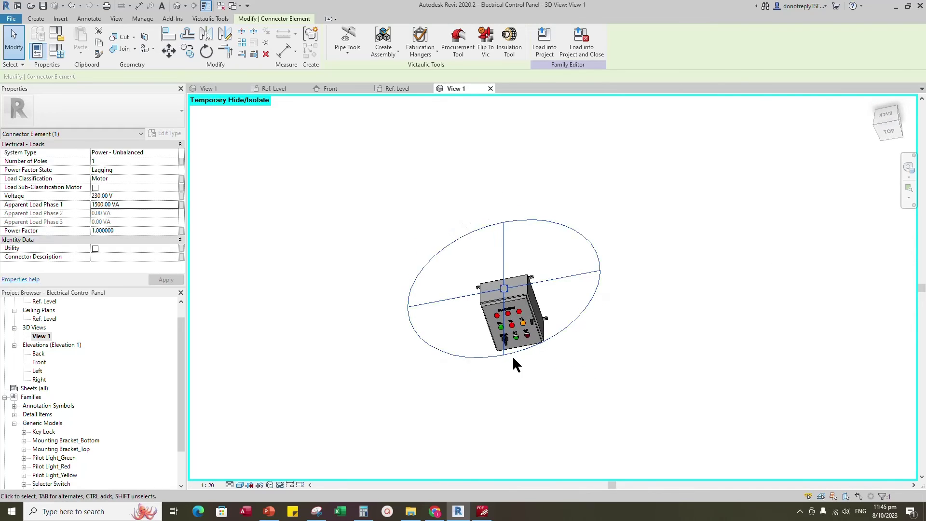
{"action": "left_click", "coordinate": [888, 131]}
{"action": "scroll", "coordinate": [632, 335], "scroll_direction": "up", "scroll_amount": 4}
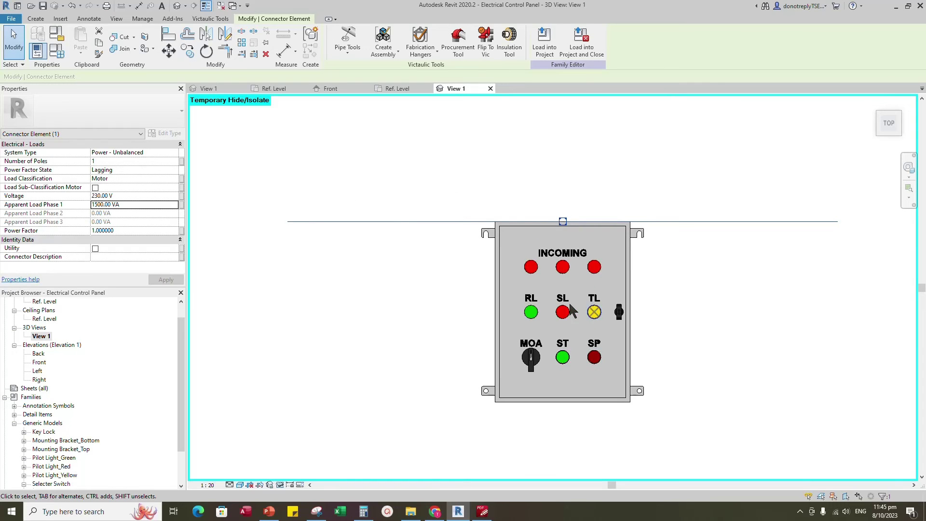
{"action": "left_click", "coordinate": [468, 172]}
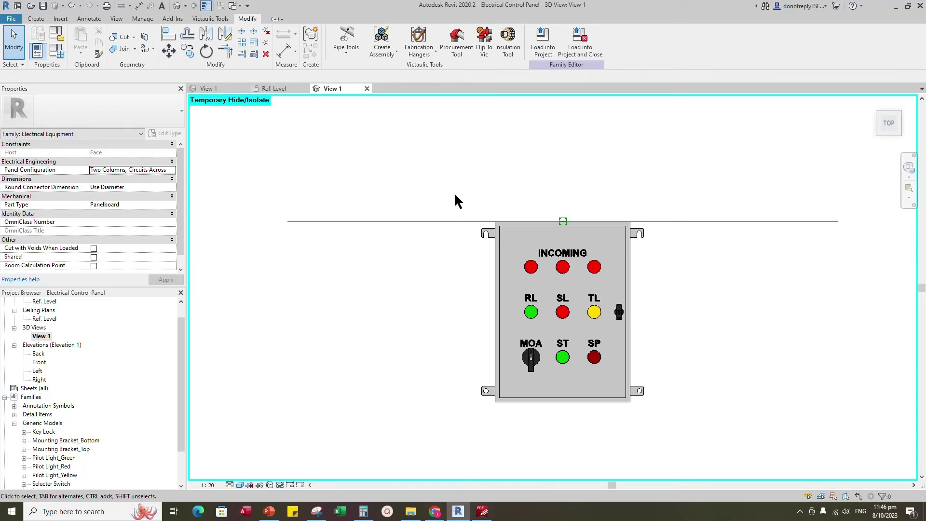
Create a new project from the Mechanical Template.
{"action": "left_click", "coordinate": [11, 19]}
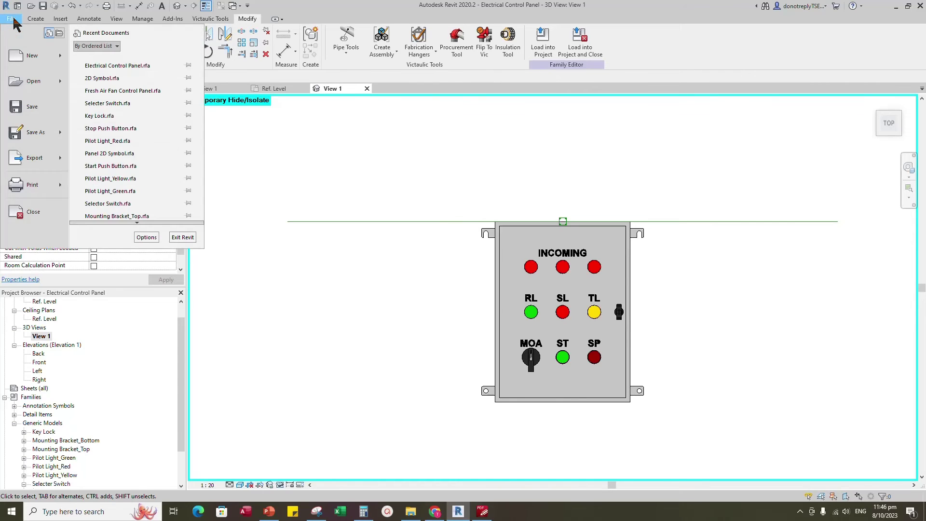
{"action": "mouse_move", "coordinate": [61, 56]}
{"action": "left_click", "coordinate": [118, 67]}
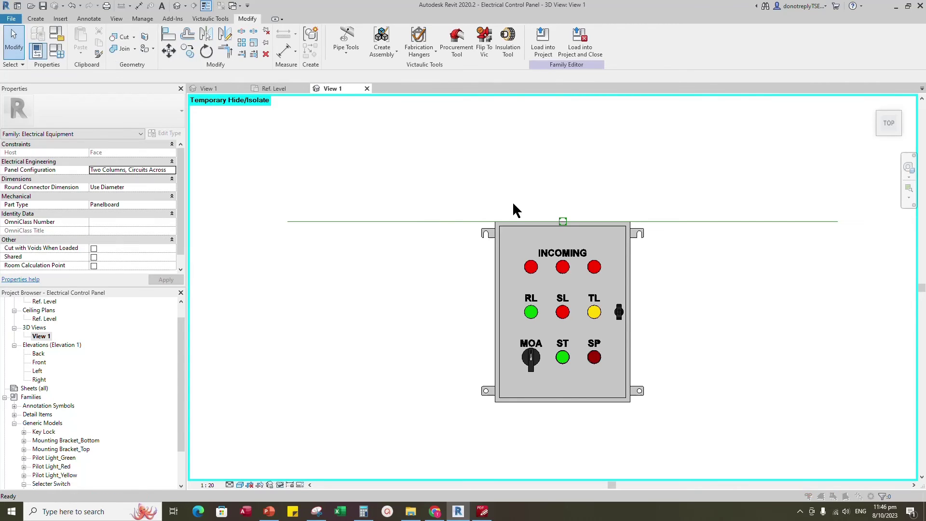
{"action": "left_click", "coordinate": [296, 174]}
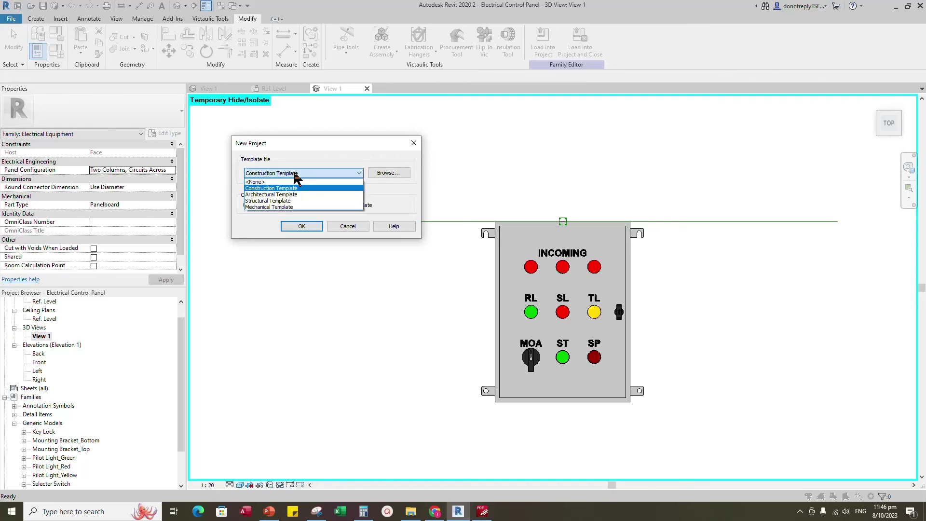
{"action": "left_click", "coordinate": [280, 205]}
{"action": "left_click", "coordinate": [300, 227]}
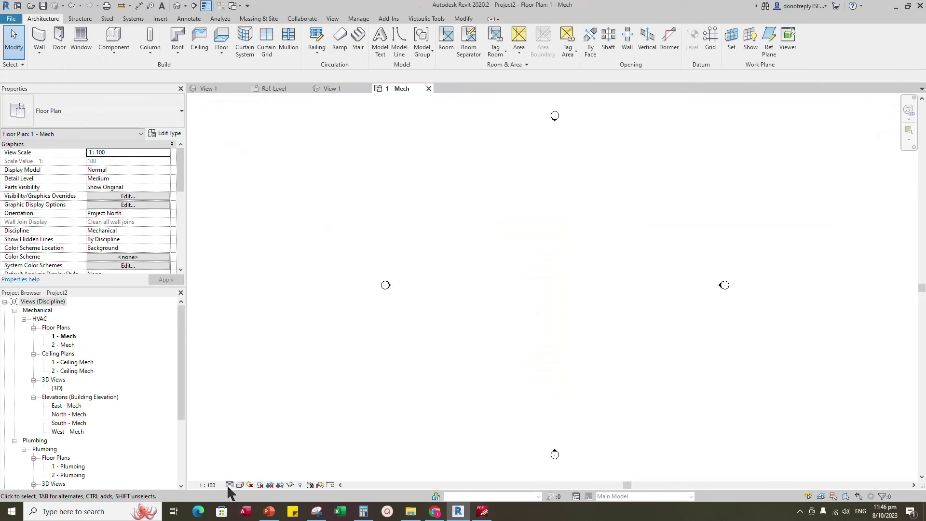
Set the 1 - Mech floor plan's detail level to Fine and draw a straight horizontal wall between the elevation markers.
{"action": "left_click", "coordinate": [240, 485]}
{"action": "left_click", "coordinate": [257, 427]}
{"action": "left_click", "coordinate": [39, 38]}
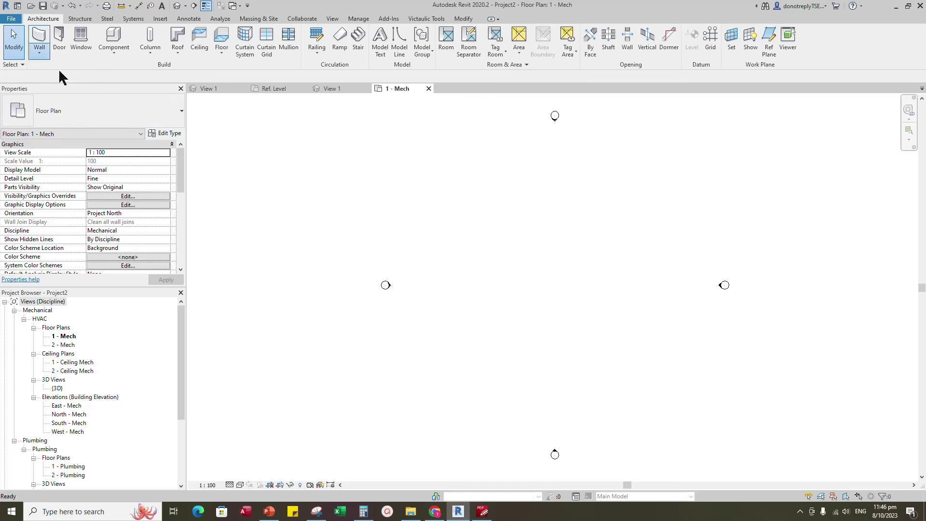
{"action": "left_click", "coordinate": [484, 263]}
{"action": "left_click", "coordinate": [615, 264]}
{"action": "key", "text": "Escape"}
{"action": "key", "text": "Escape"}
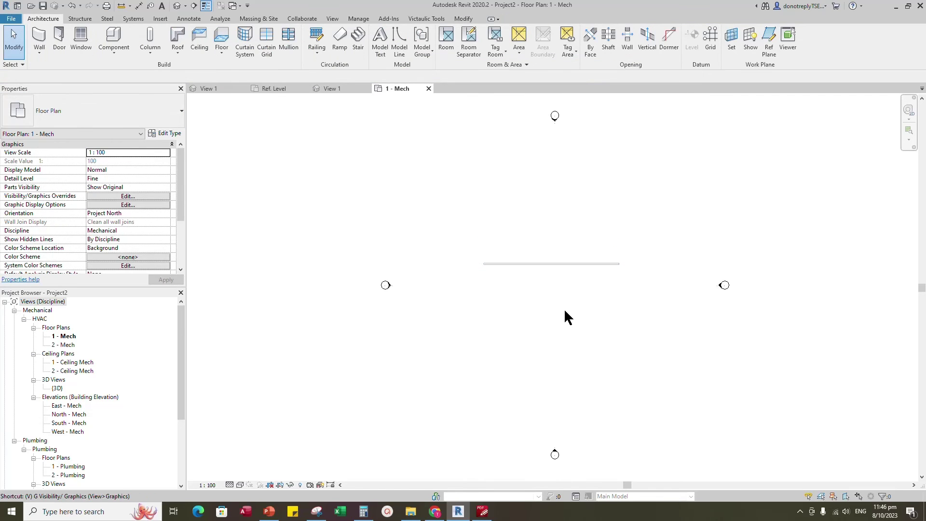
Set the top of the floor plan's view range to Unlimited.
{"action": "key", "text": "r"}
{"action": "left_click", "coordinate": [611, 215]}
{"action": "left_click", "coordinate": [569, 236]}
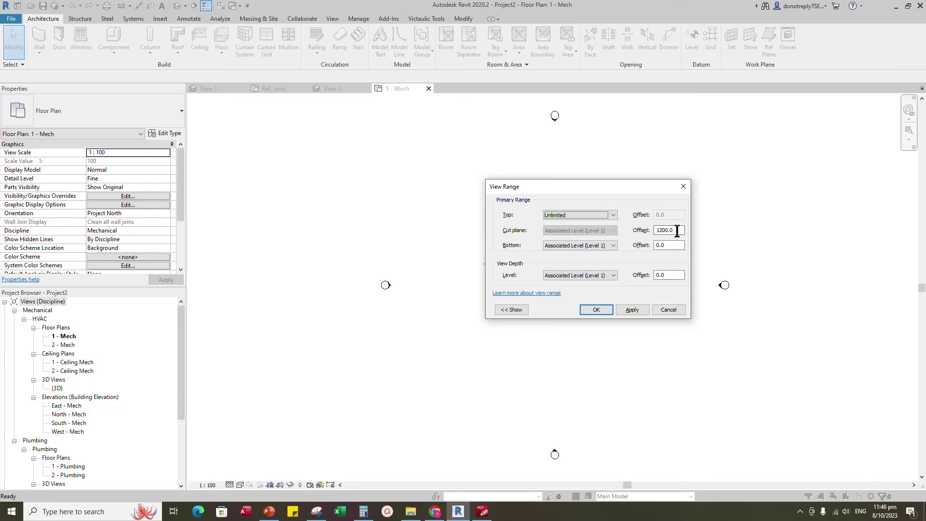
{"action": "left_click", "coordinate": [596, 310]}
{"action": "scroll", "coordinate": [579, 287], "scroll_direction": "up", "scroll_amount": 2}
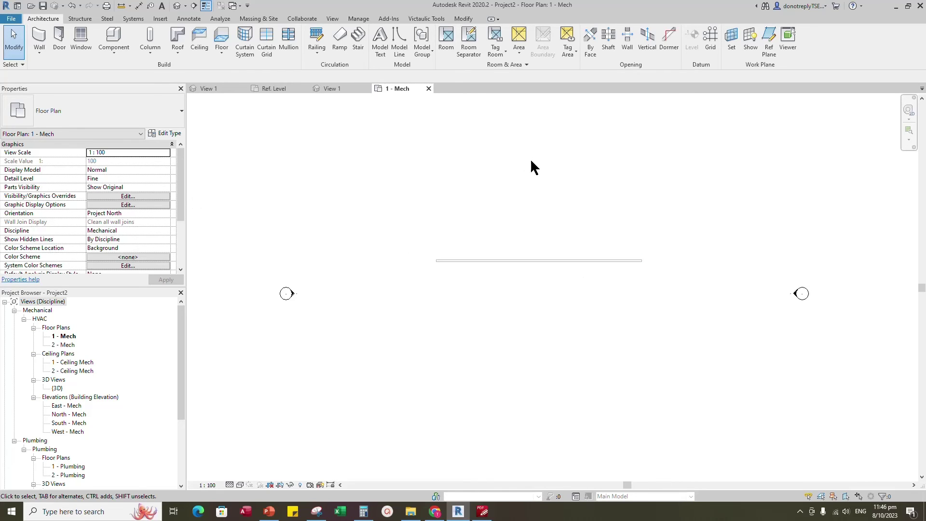
Load the Electrical Control Panel family into Project2's 1 - Mech floor plan.
{"action": "left_click", "coordinate": [330, 89]}
{"action": "left_click", "coordinate": [542, 42]}
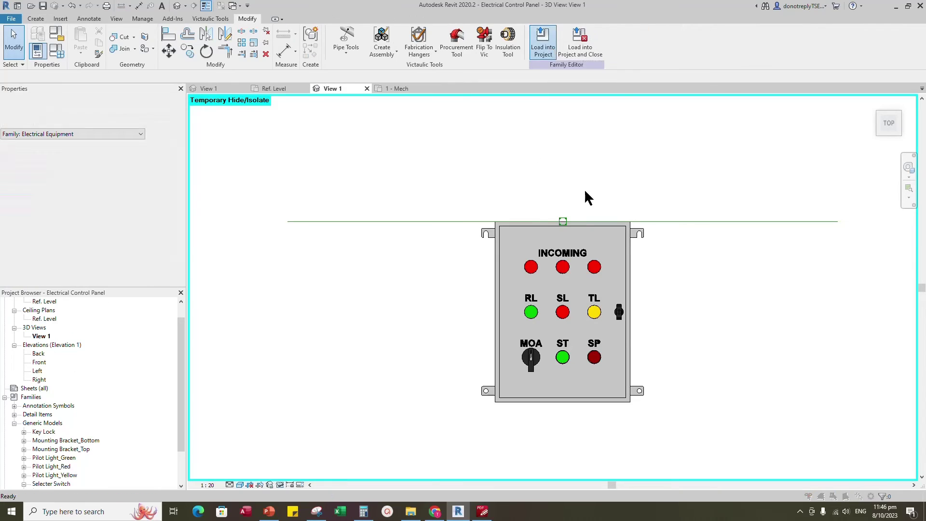
{"action": "left_click", "coordinate": [400, 219]}
{"action": "left_click", "coordinate": [441, 327]}
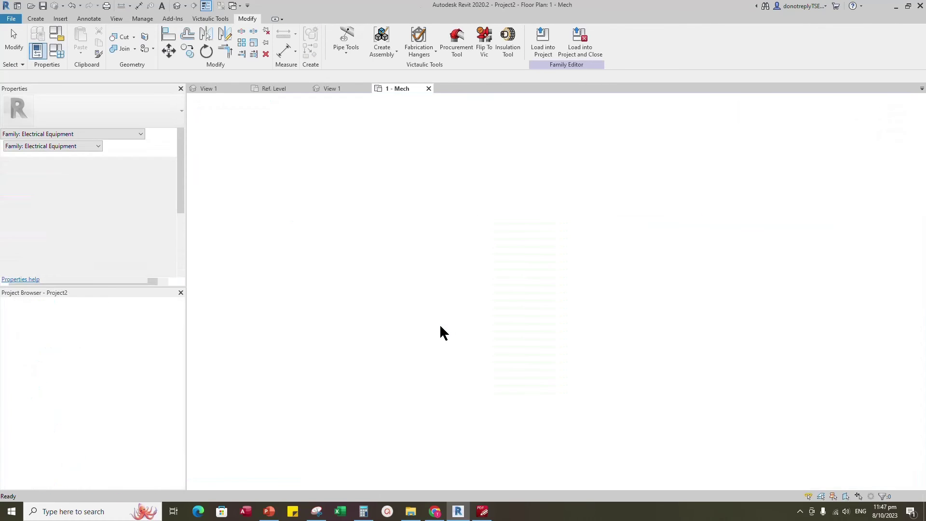
{"action": "scroll", "coordinate": [467, 263], "scroll_direction": "up", "scroll_amount": 3}
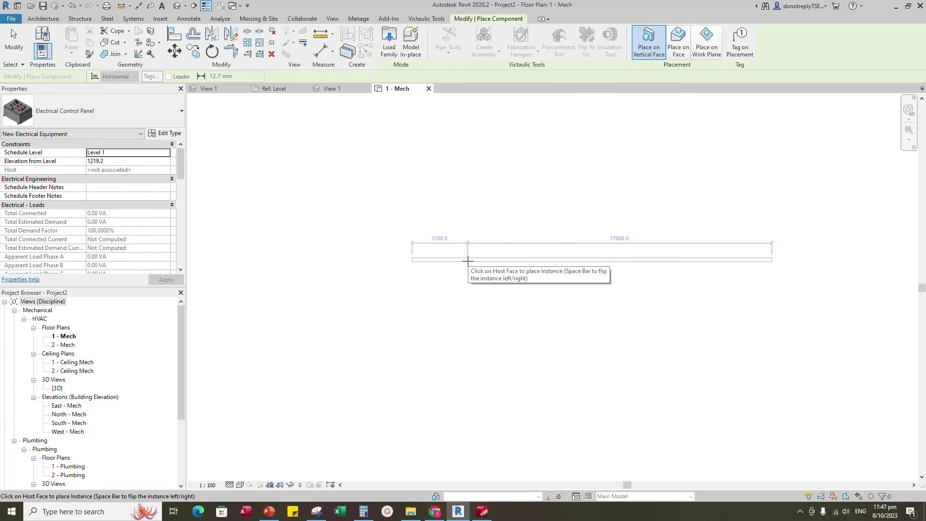
Turn on the Electrical Equipment category in the 1 - Mech floor plan's visibility/graphic overrides.
{"action": "key", "text": "v"}
{"action": "key", "text": "g"}
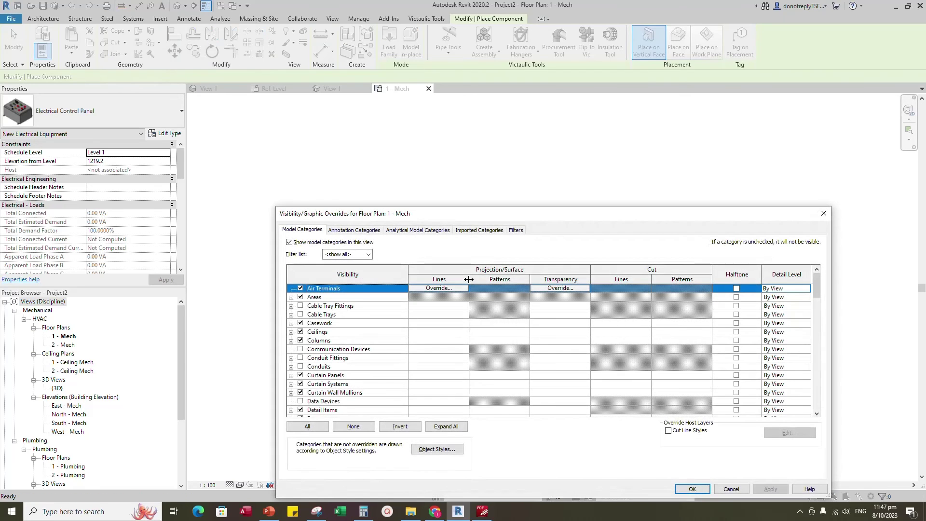
{"action": "scroll", "coordinate": [338, 318], "scroll_direction": "down", "scroll_amount": 6}
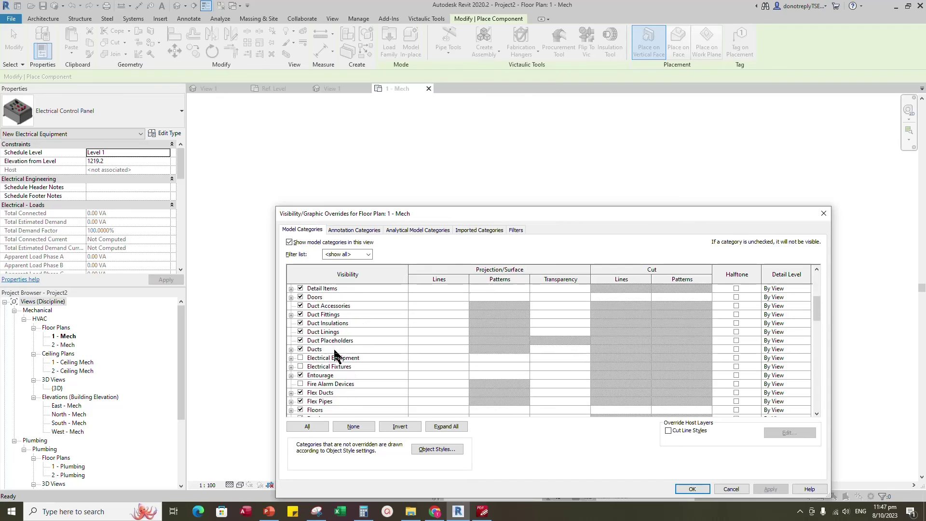
{"action": "left_click", "coordinate": [301, 332]}
{"action": "left_click", "coordinate": [770, 489]}
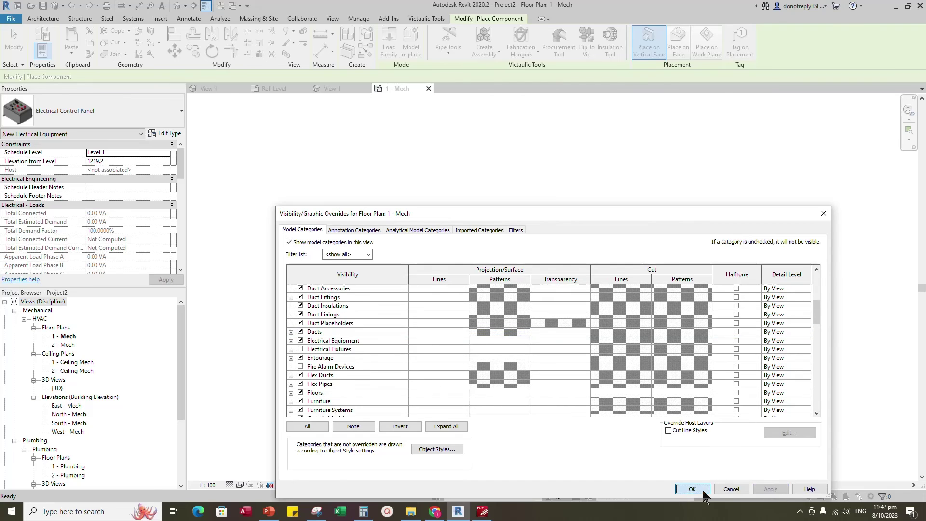
{"action": "left_click", "coordinate": [695, 489]}
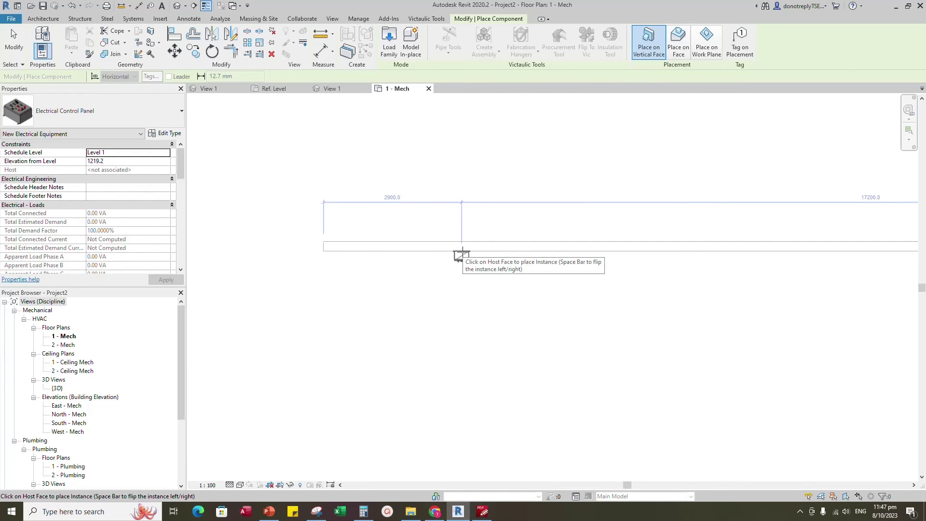
Place one Electrical Control Panel on the lower vertical face of the wall in the floor plan.
{"action": "scroll", "coordinate": [409, 283], "scroll_direction": "down", "scroll_amount": 2}
{"action": "left_click", "coordinate": [523, 264]}
{"action": "key", "text": "Escape"}
{"action": "key", "text": "Escape"}
{"action": "scroll", "coordinate": [528, 268], "scroll_direction": "up", "scroll_amount": 5}
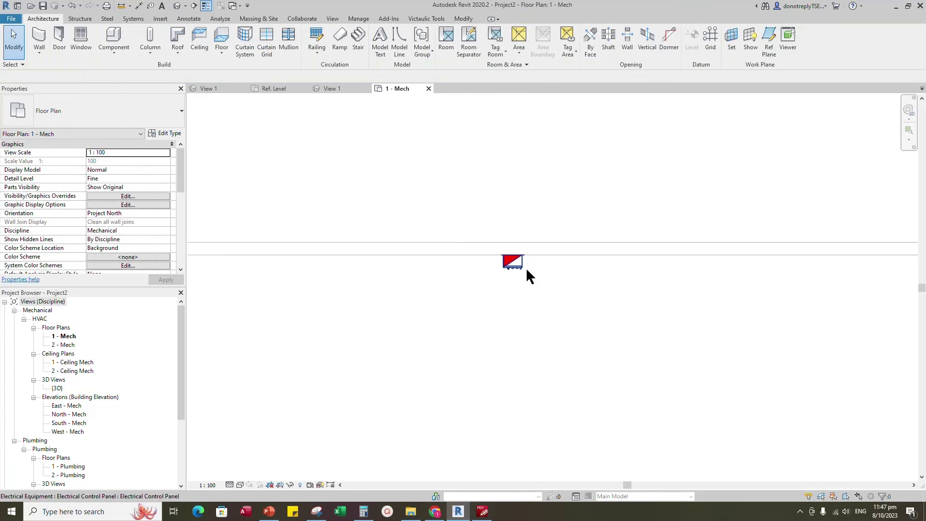
Draw a section line horizontally in front of the control panel, facing the wall, and open the section view.
{"action": "scroll", "coordinate": [569, 302], "scroll_direction": "down", "scroll_amount": 5}
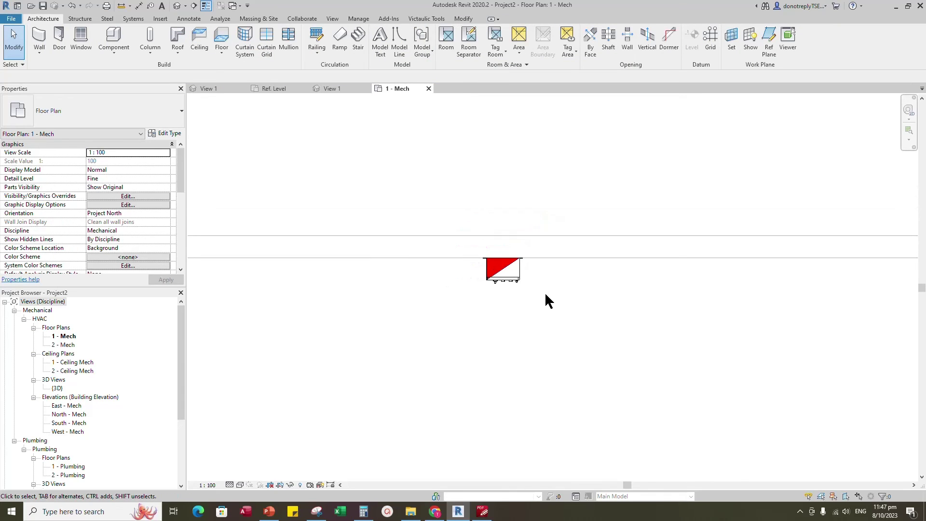
{"action": "left_click", "coordinate": [194, 7]}
{"action": "left_click", "coordinate": [375, 307]}
{"action": "left_click", "coordinate": [656, 307]}
{"action": "key", "text": "Escape"}
{"action": "key", "text": "Escape"}
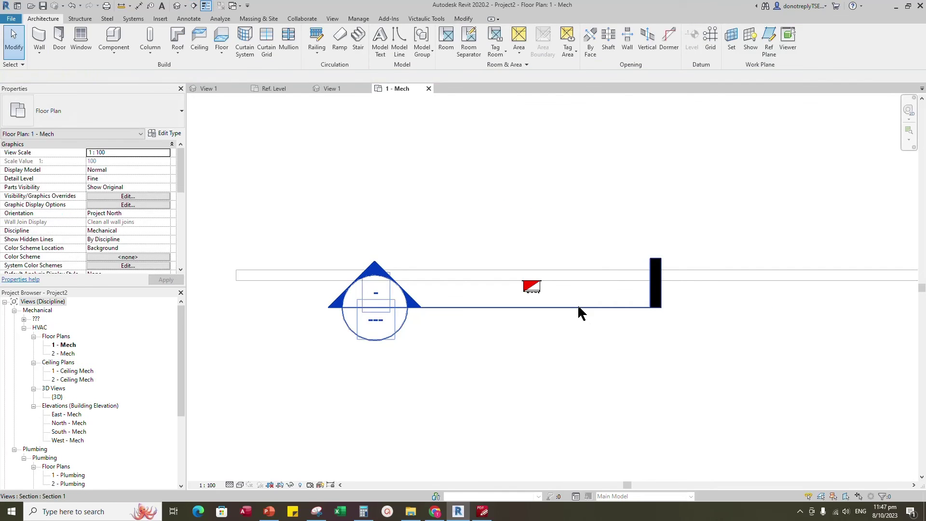
{"action": "right_click", "coordinate": [579, 308]}
{"action": "left_click", "coordinate": [613, 111]}
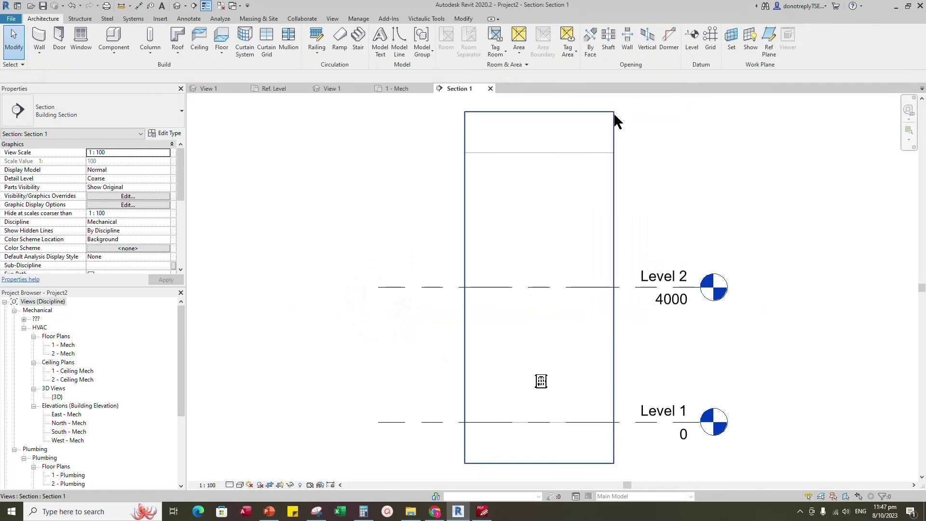
Set the section view's detail level to Fine and change its visual style to a coloured display.
{"action": "left_click", "coordinate": [240, 484]}
{"action": "left_click", "coordinate": [243, 475]}
{"action": "left_click", "coordinate": [240, 484]}
{"action": "left_click", "coordinate": [256, 445]}
{"action": "scroll", "coordinate": [550, 430], "scroll_direction": "up", "scroll_amount": 2}
{"action": "scroll", "coordinate": [547, 424], "scroll_direction": "up", "scroll_amount": 1}
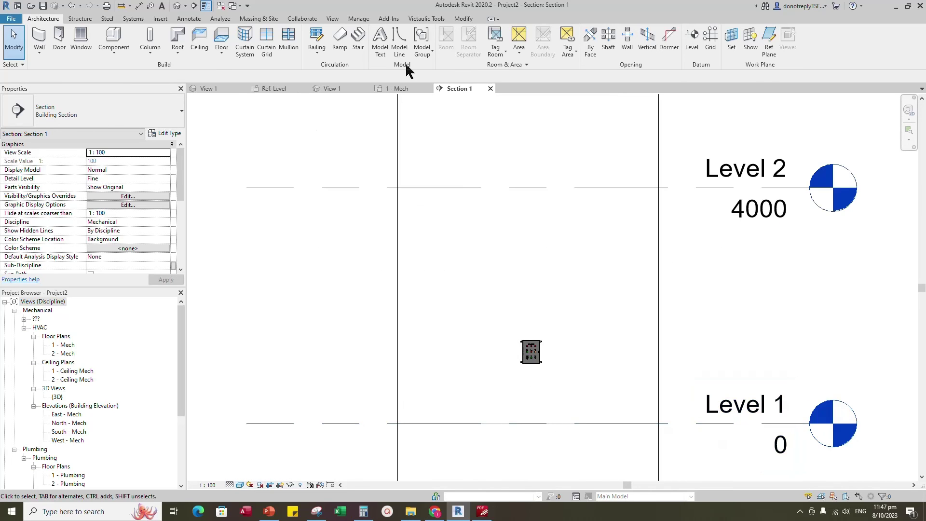
Dimension the vertical distance from Level 1 to the top of the control panel in the section.
{"action": "left_click", "coordinate": [463, 19]}
{"action": "left_click", "coordinate": [321, 51]}
{"action": "left_click", "coordinate": [560, 424]}
{"action": "scroll", "coordinate": [543, 340], "scroll_direction": "up", "scroll_amount": 3}
{"action": "left_click", "coordinate": [532, 336]}
{"action": "left_click", "coordinate": [746, 365]}
{"action": "key", "text": "Escape"}
Set the height from Level 1 to the control panel's top to 1800 mm.
{"action": "left_click", "coordinate": [534, 363]}
{"action": "left_click", "coordinate": [719, 431]}
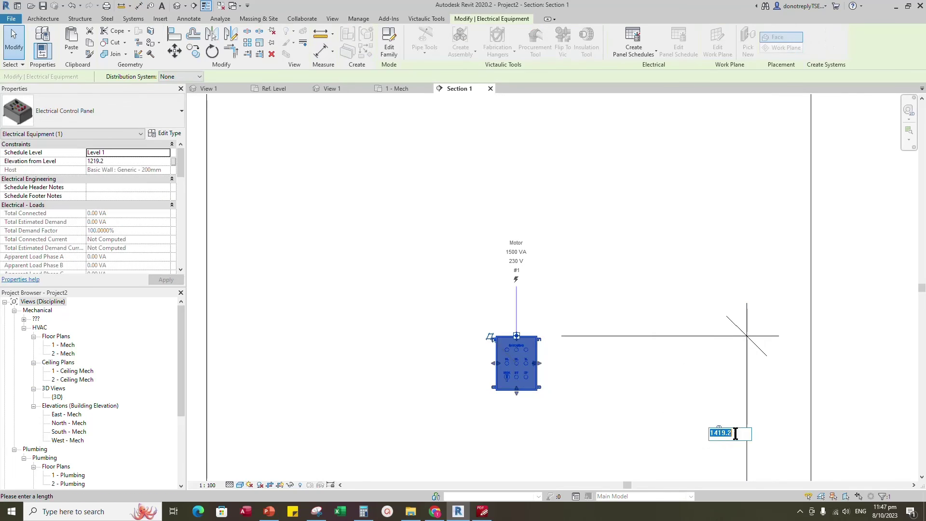
{"action": "type", "text": "1800"}
{"action": "key", "text": "Return"}
{"action": "left_click", "coordinate": [638, 369]}
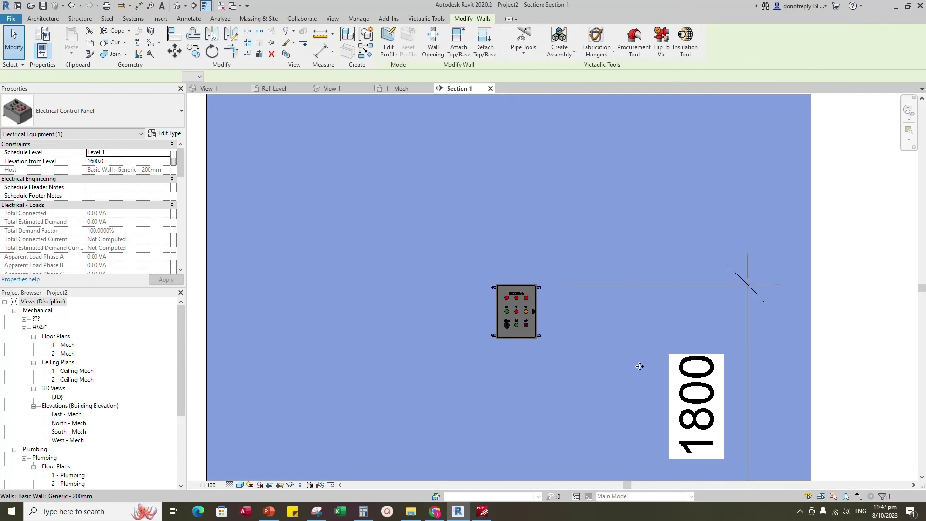
{"action": "key", "text": "Escape"}
Set the section view's scale to 1 : 25 and change its visual style to show the device colours more vividly.
{"action": "scroll", "coordinate": [543, 360], "scroll_direction": "down", "scroll_amount": 2}
{"action": "left_click", "coordinate": [214, 490]}
{"action": "left_click", "coordinate": [192, 385]}
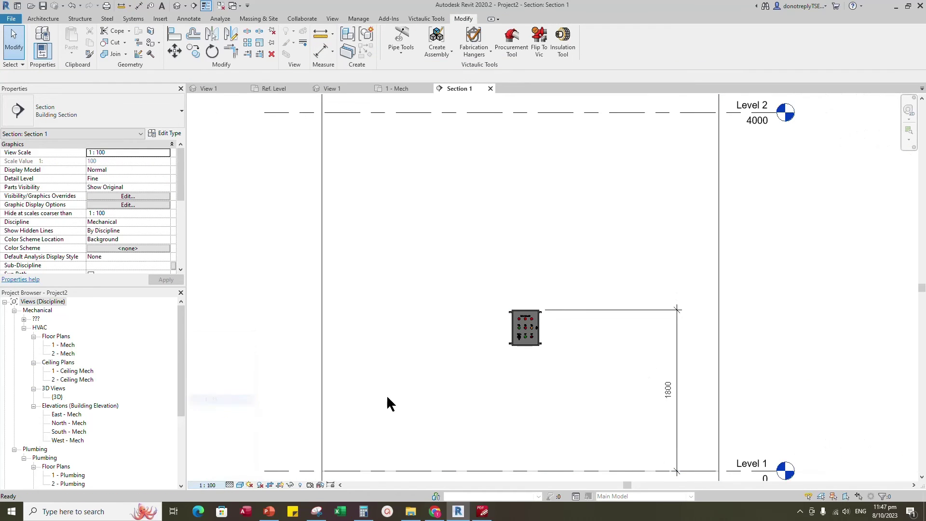
{"action": "scroll", "coordinate": [516, 368], "scroll_direction": "up", "scroll_amount": 3}
{"action": "scroll", "coordinate": [595, 327], "scroll_direction": "up", "scroll_amount": 2}
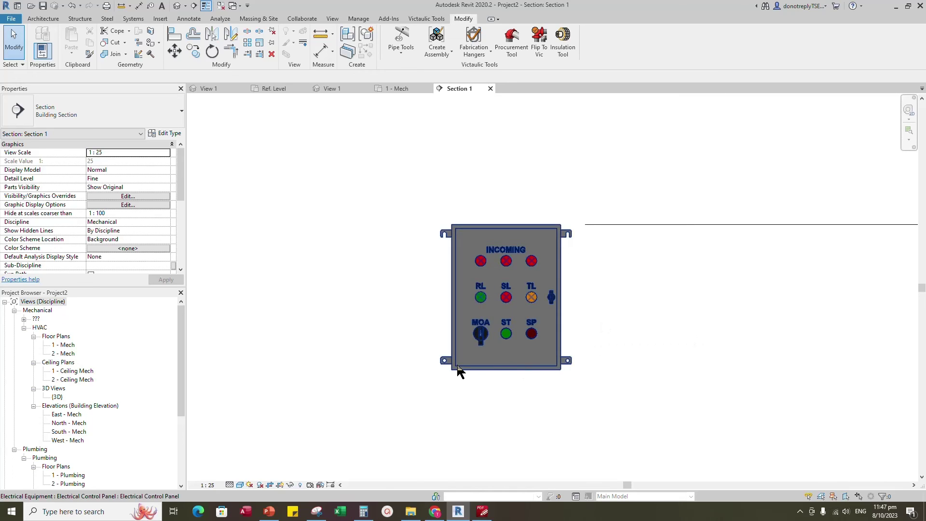
{"action": "scroll", "coordinate": [338, 434], "scroll_direction": "up", "scroll_amount": 1}
{"action": "left_click", "coordinate": [237, 485]}
{"action": "left_click", "coordinate": [287, 467]}
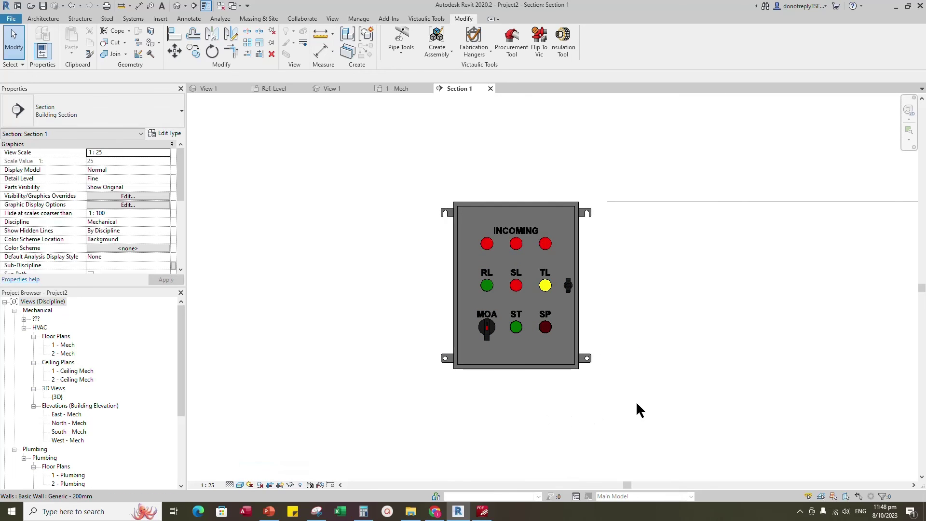
Select the control panel in the section to inspect its electrical connector data.
{"action": "scroll", "coordinate": [646, 320], "scroll_direction": "up", "scroll_amount": 1}
{"action": "scroll", "coordinate": [647, 320], "scroll_direction": "down", "scroll_amount": 1}
{"action": "left_click", "coordinate": [590, 324]}
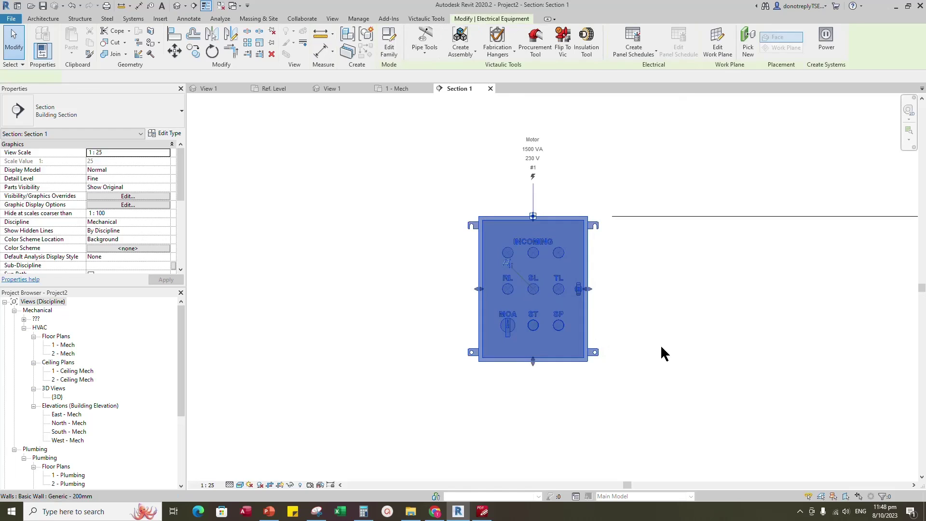